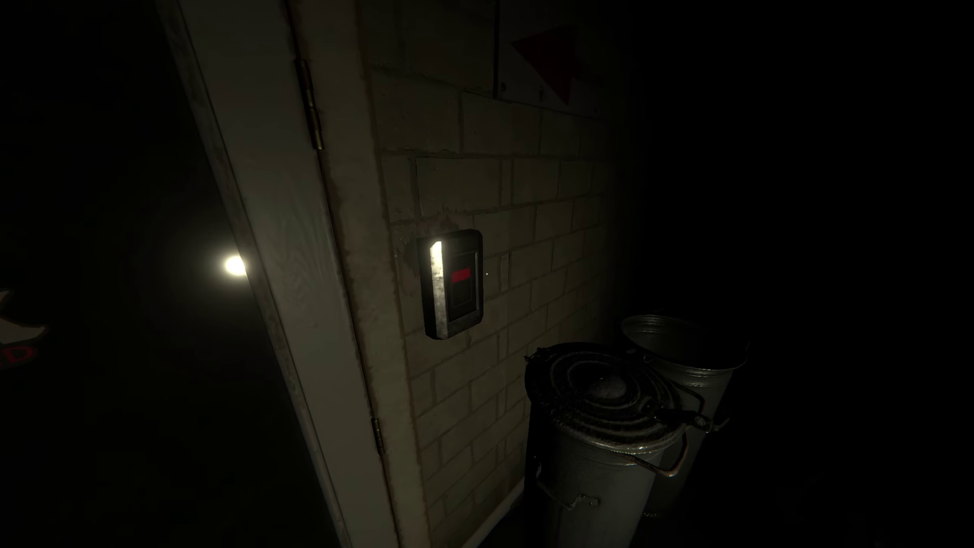
- Take the Red Keycard and Flashlight from the alley box and view them in the inventory
key(Tab)
key(Tab)
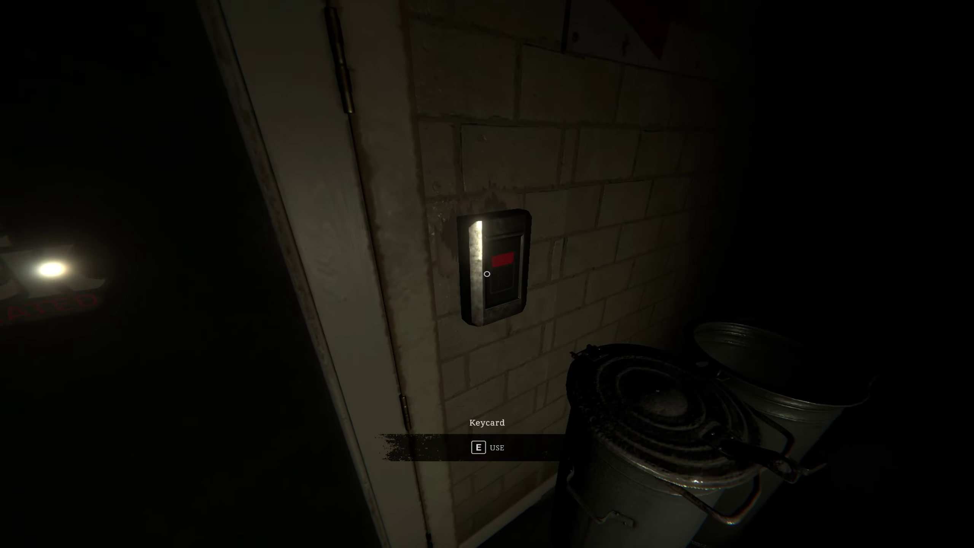
key(Tab)
key(Tab)
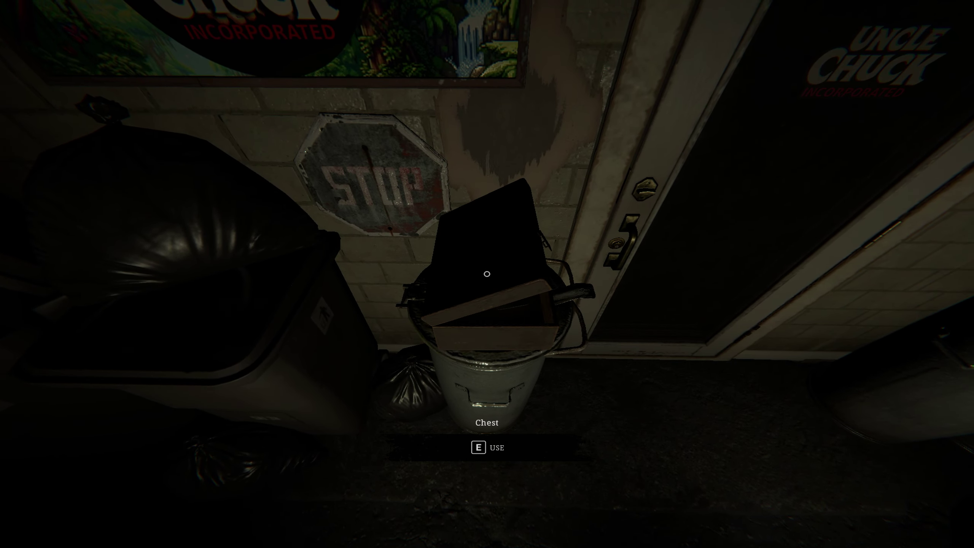
key(e)
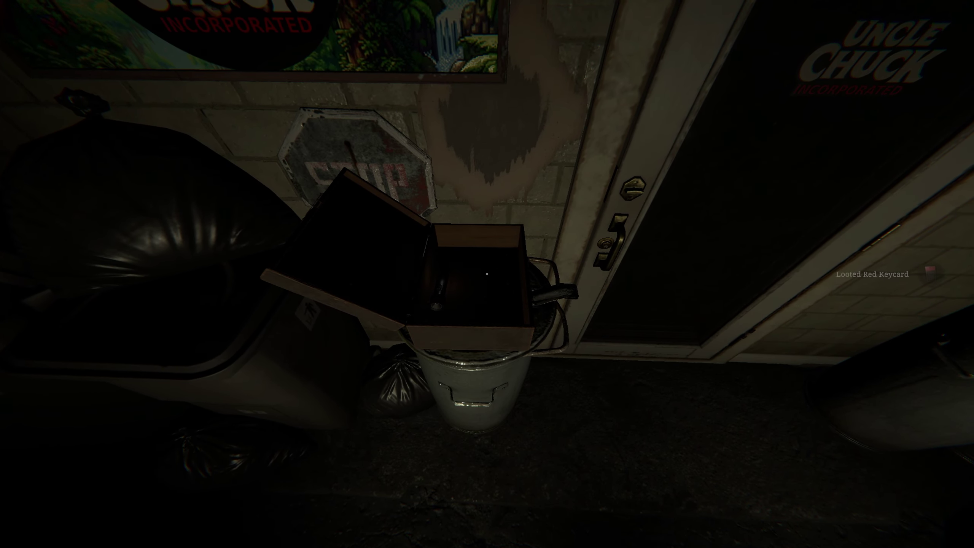
key(w)
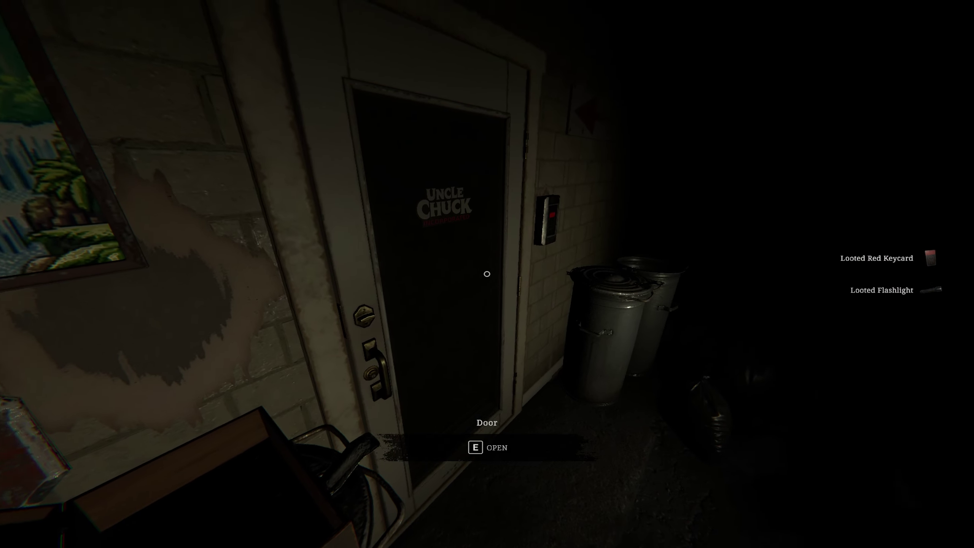
key(f)
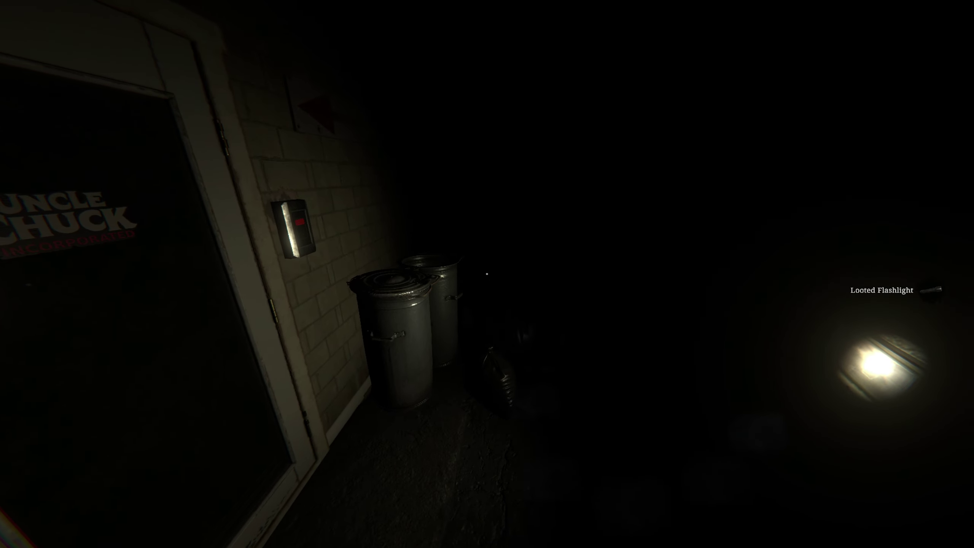
key(Tab)
- Equip the flashlight, walk around the orange van, and open the inventory at the card reader
right_click(455, 233)
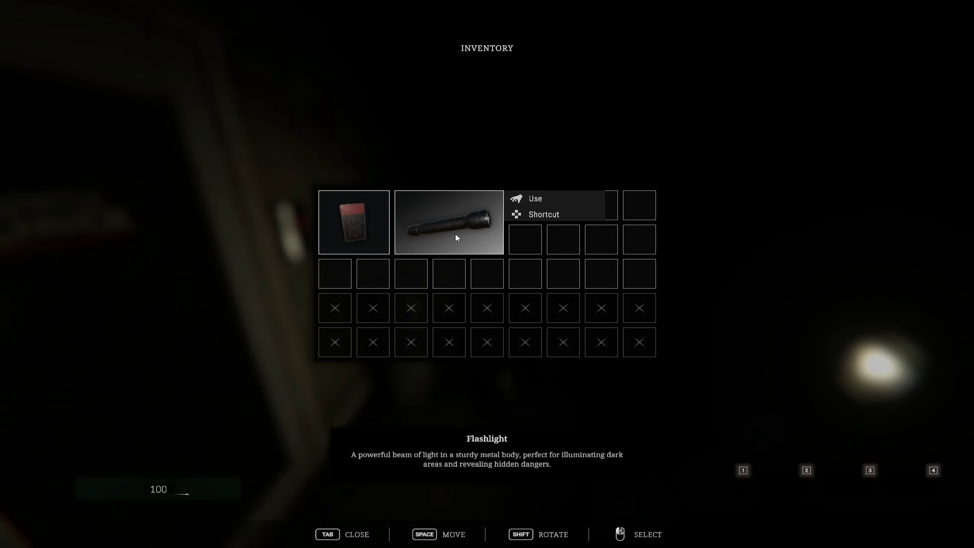
click(548, 192)
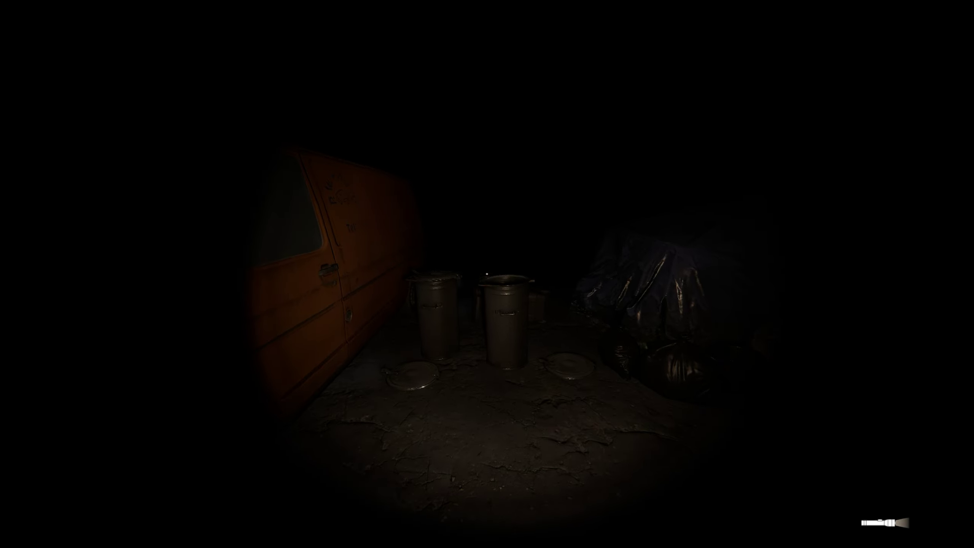
key(w)
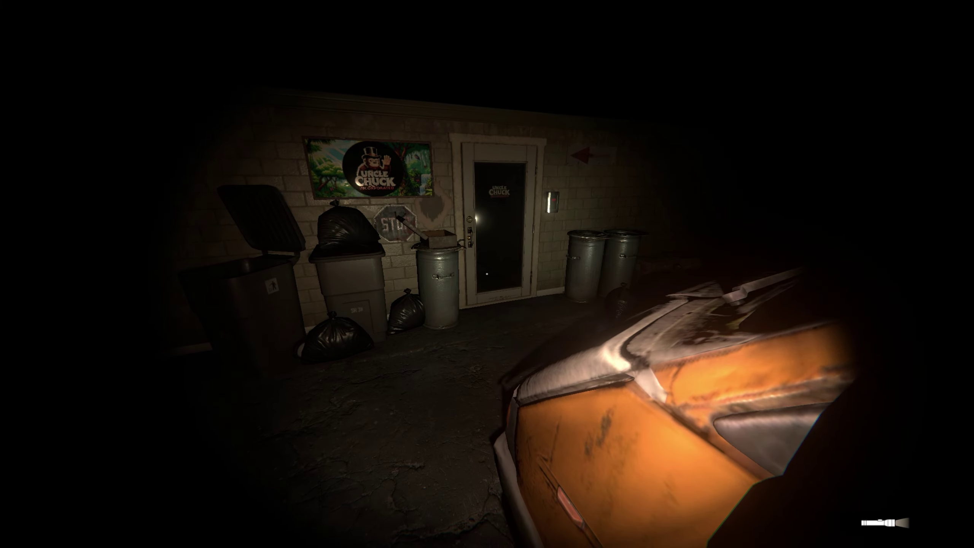
key(w)
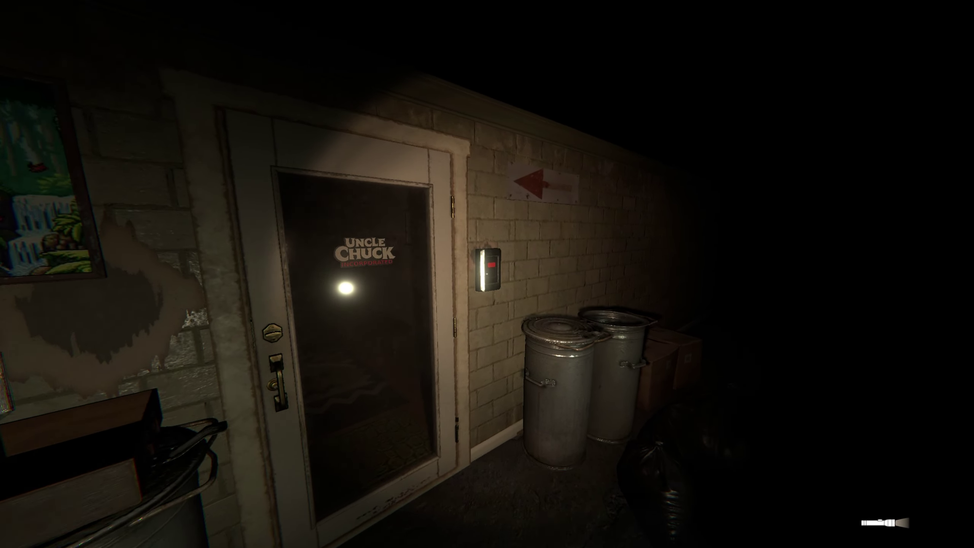
key(e)
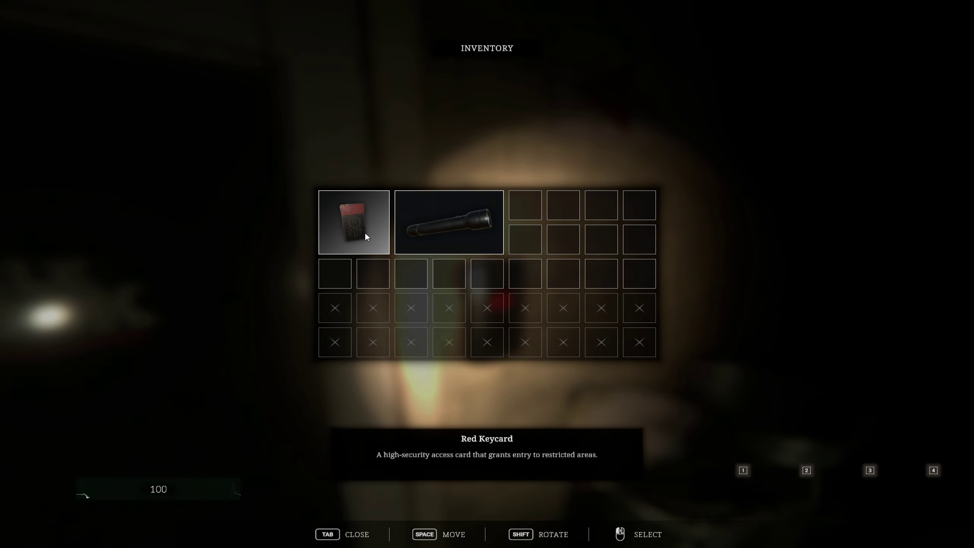
- Use the Red Keycard on the back door, walk inside, and face the light switch
click(365, 231)
key(w)
key(w)
key(f)
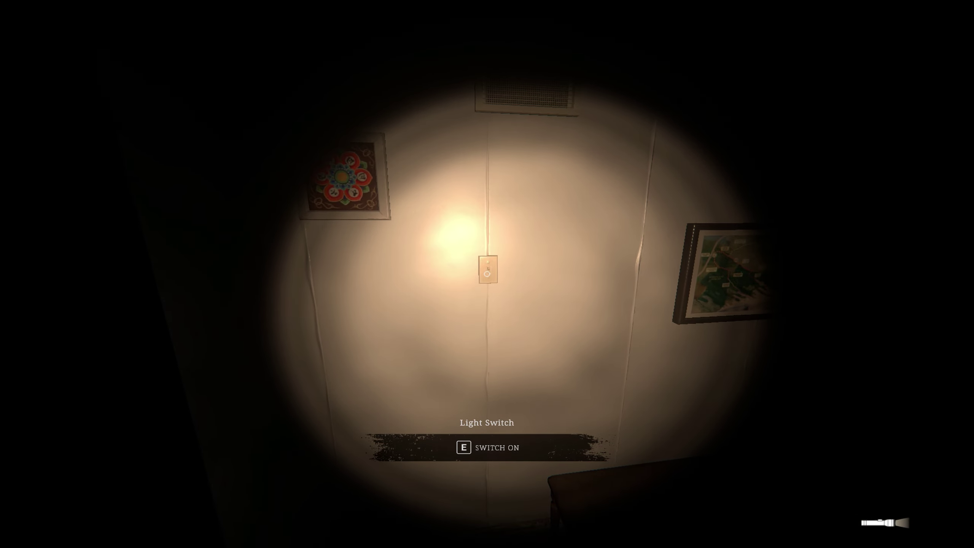
- Switch on the first room's lights, check the inventory, and walk through the doorway
key(e)
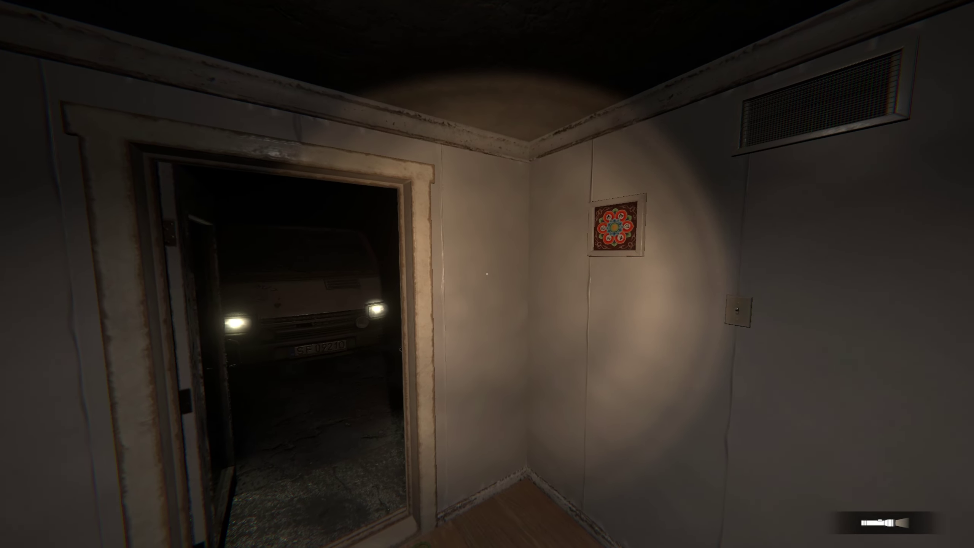
key(Tab)
click(551, 216)
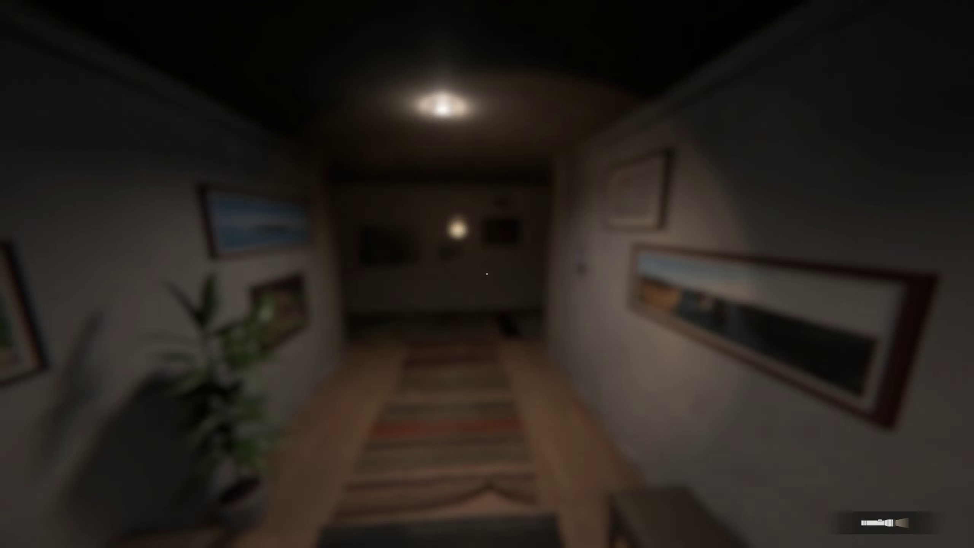
key(Tab)
key(Tab)
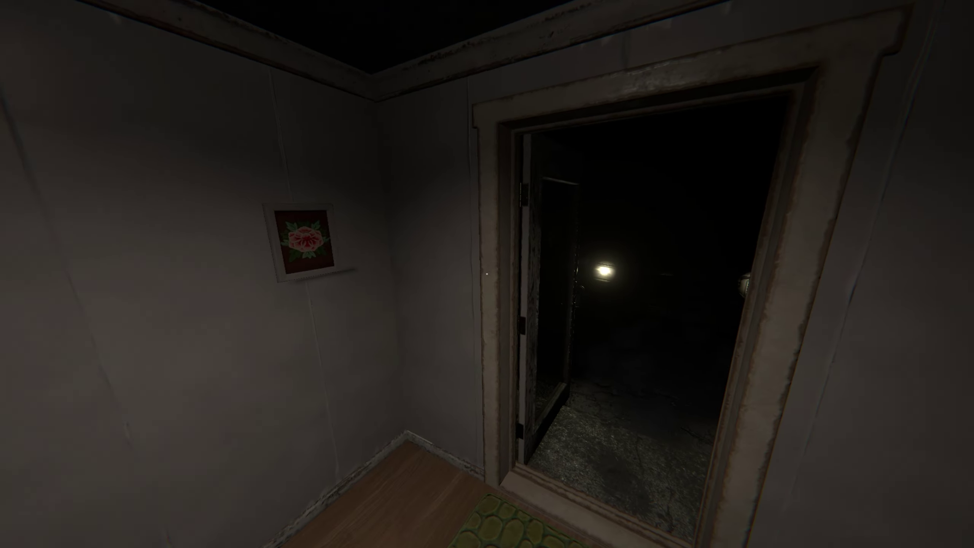
key(w)
key(w)
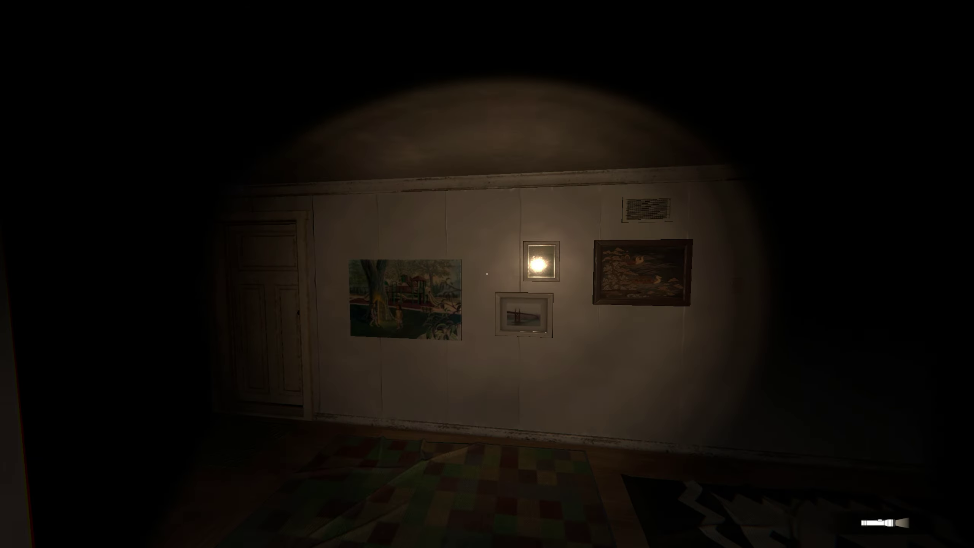
- Light up the next room and the hallway with the security camera
key(w)
key(w)
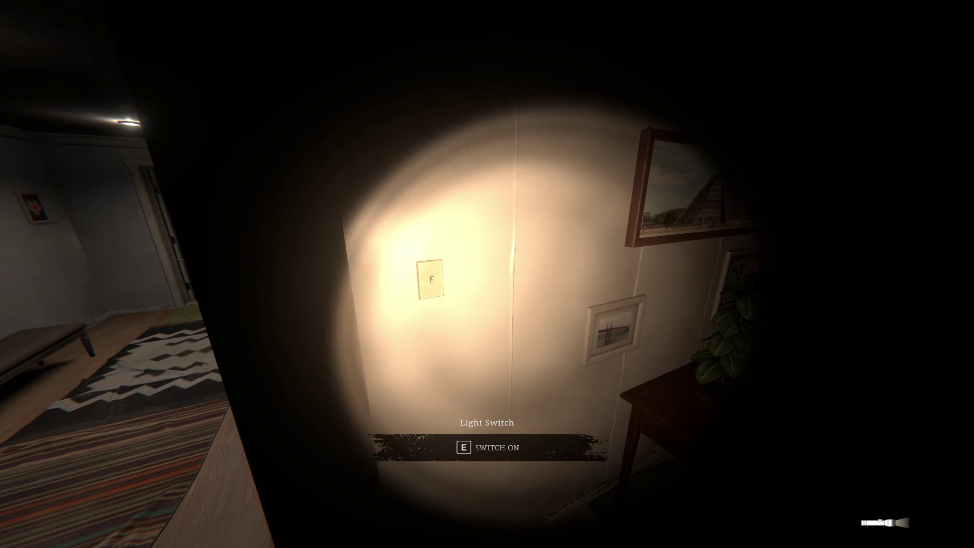
key(e)
key(w)
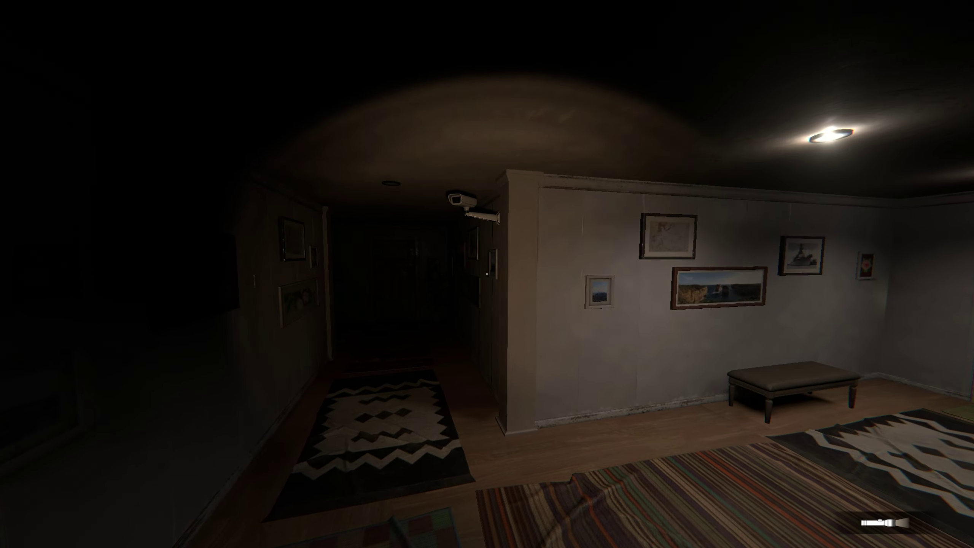
key(w)
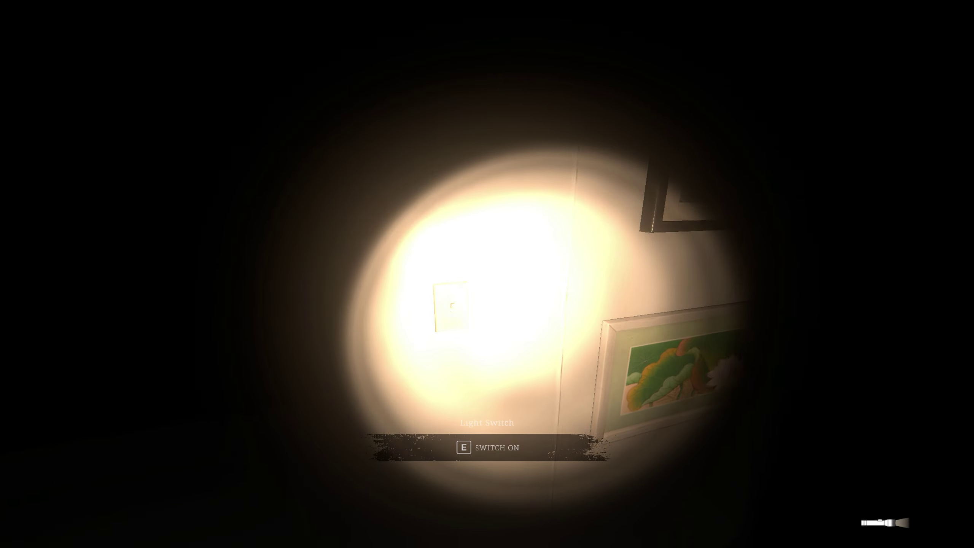
key(e)
- Open the wooden door by the box room and follow the corridor beyond
key(w)
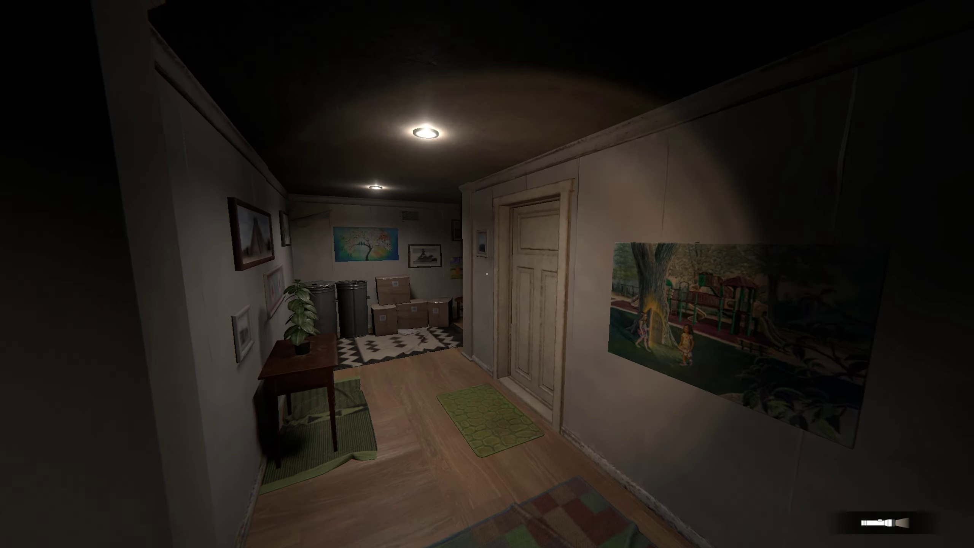
key(w)
key(e)
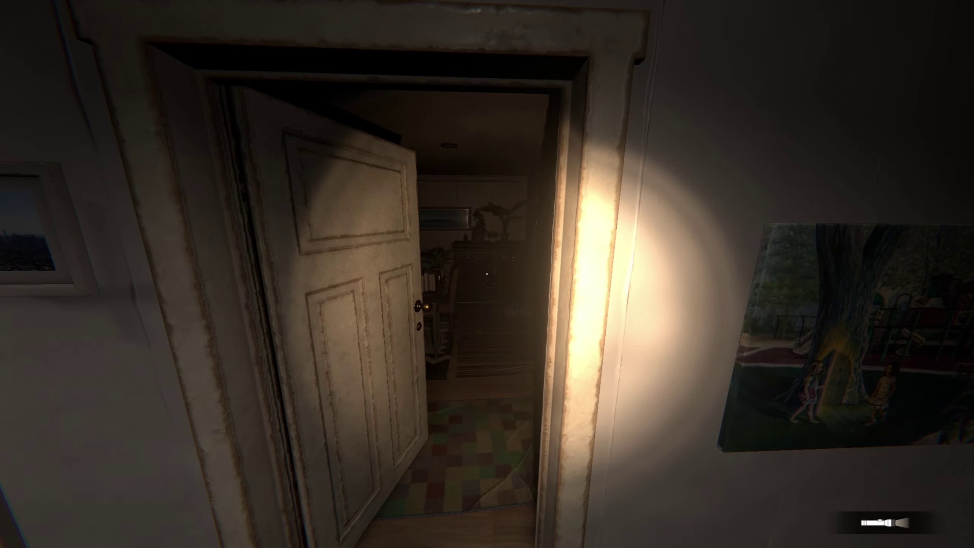
key(w)
key(w)
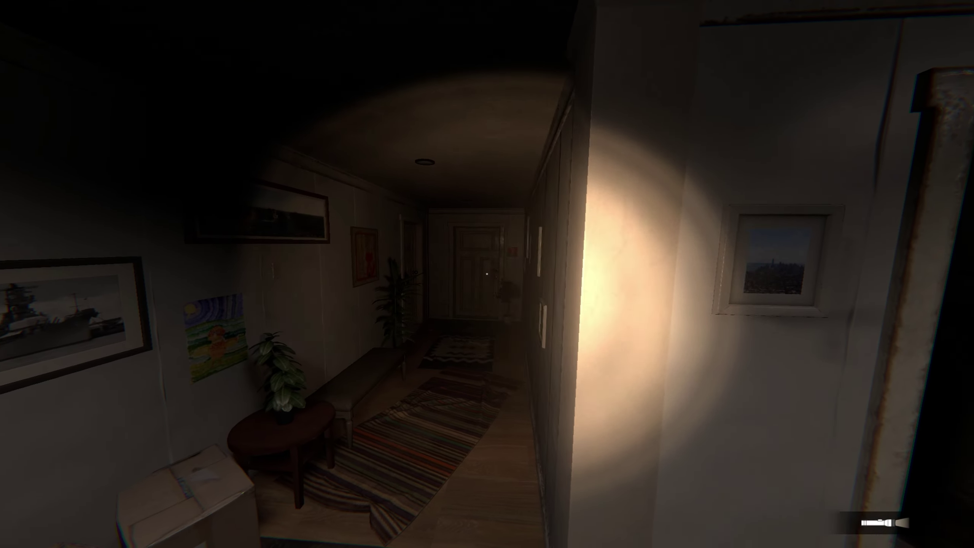
- Enter the office, toggling the flashlight, and switch on the office lights
key(f)
key(w)
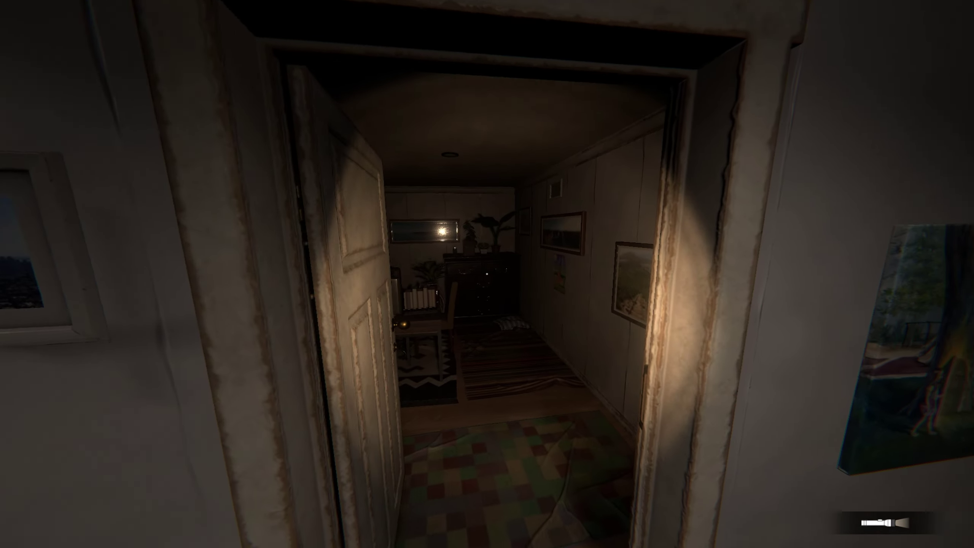
key(f)
key(w)
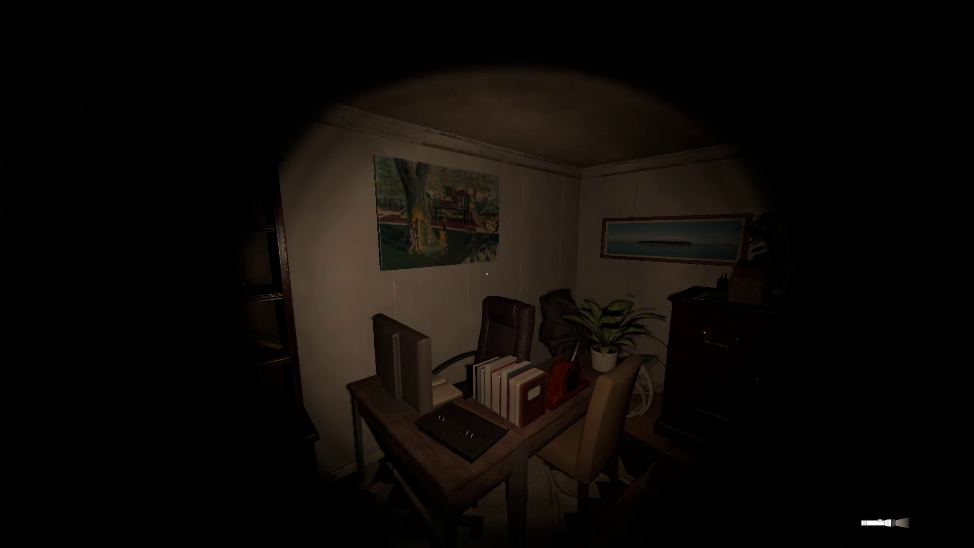
key(w)
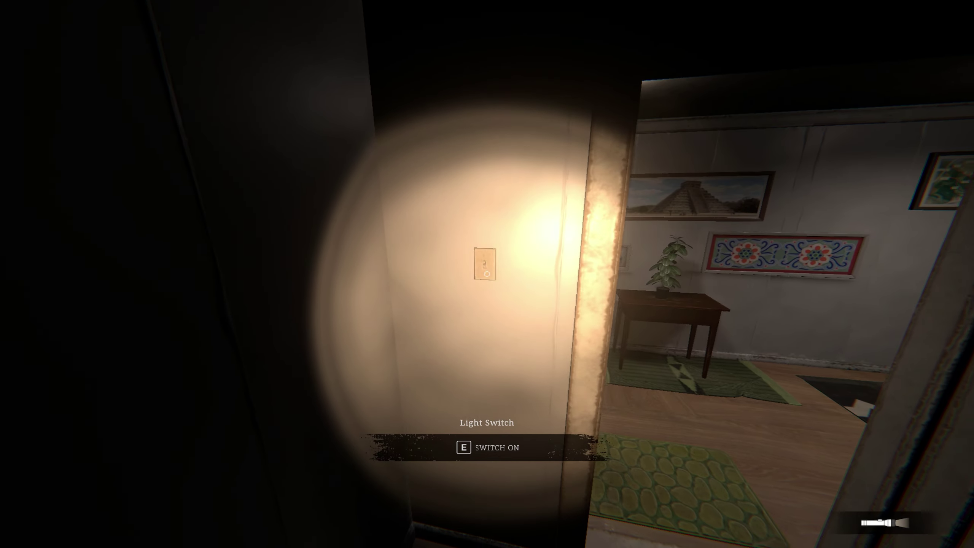
key(e)
key(f)
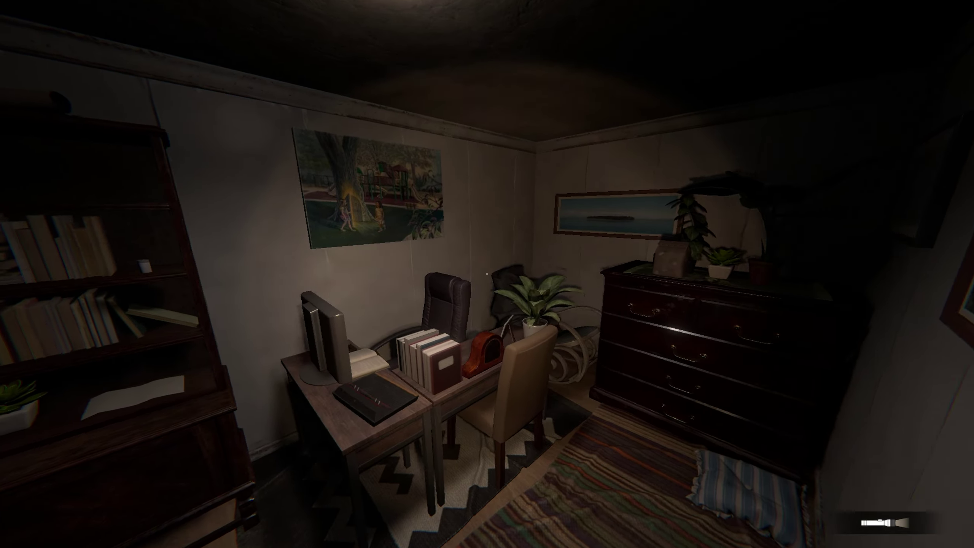
- Use the flashlight from the inventory and pick up the Alkaline Battery near the desk
key(w)
key(Tab)
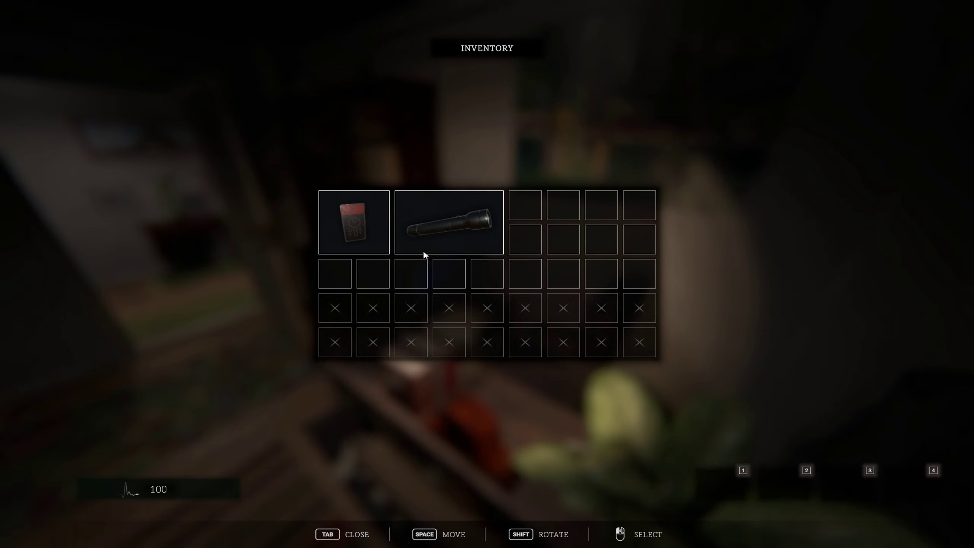
click(524, 199)
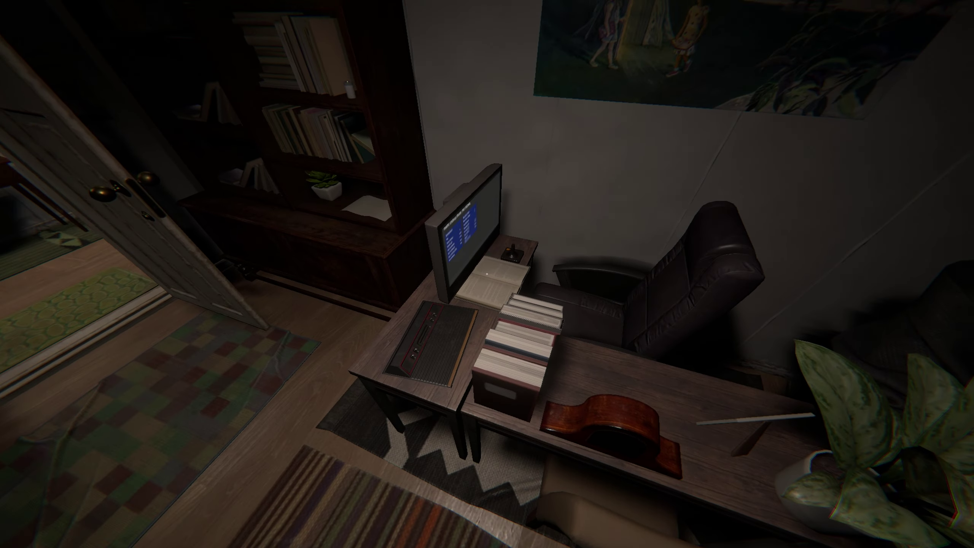
key(w)
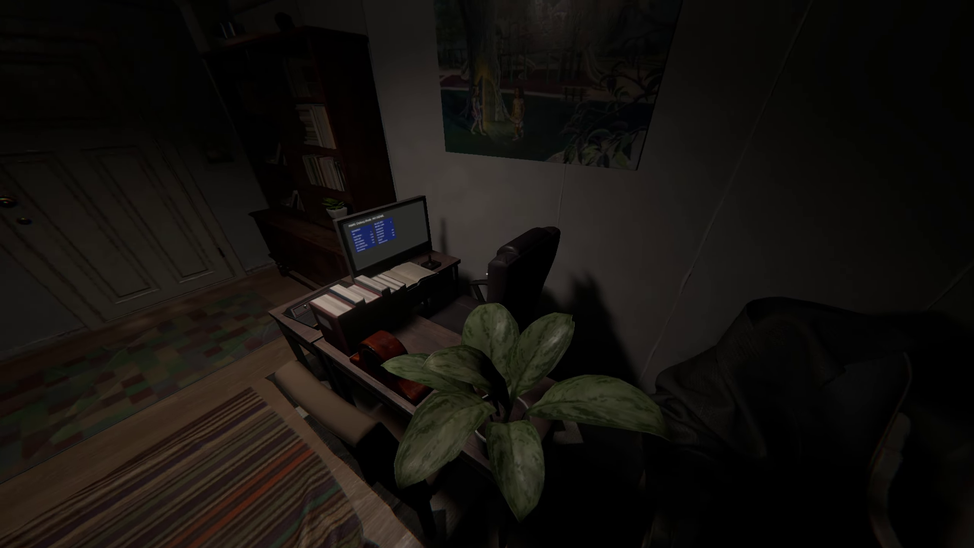
key(w)
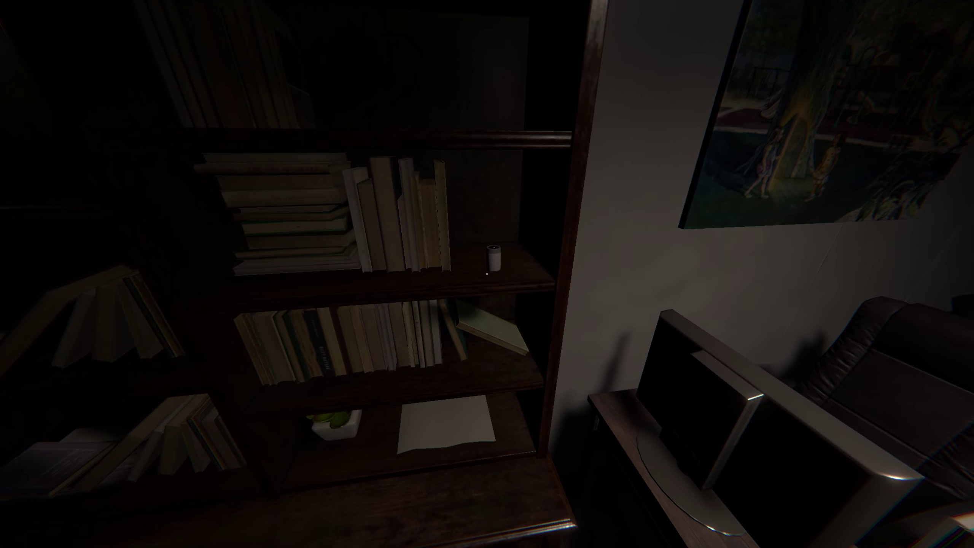
click(487, 274)
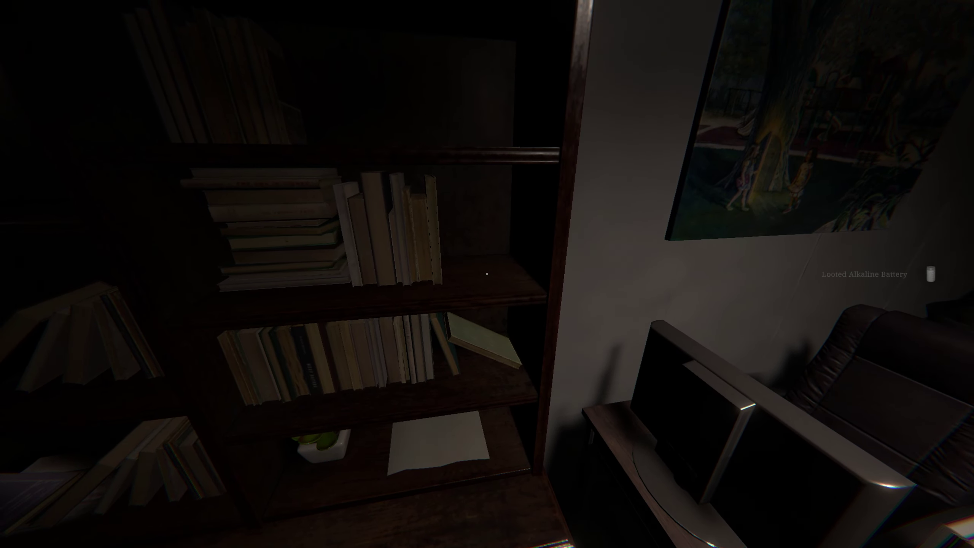
- Open the dresser drawers to take the Key, then look around the lit office
key(w)
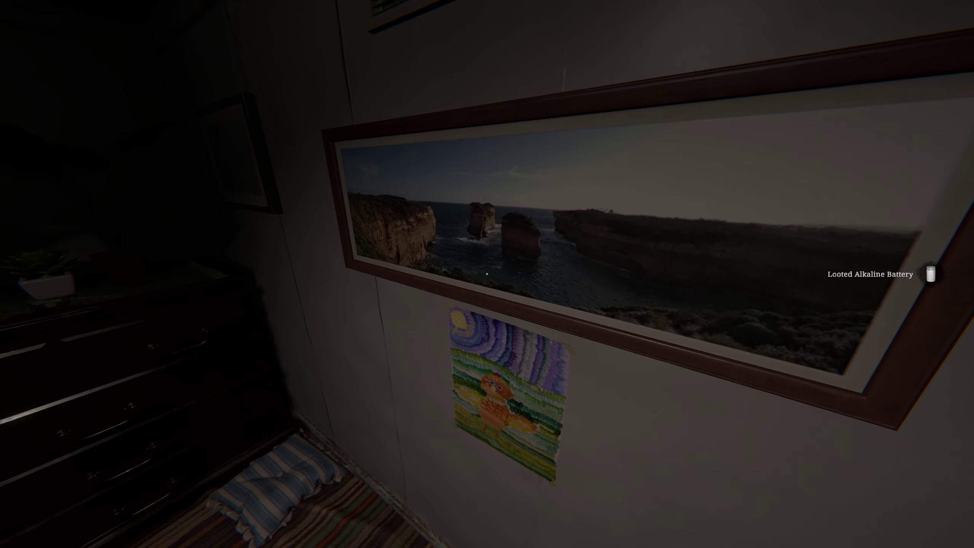
key(w)
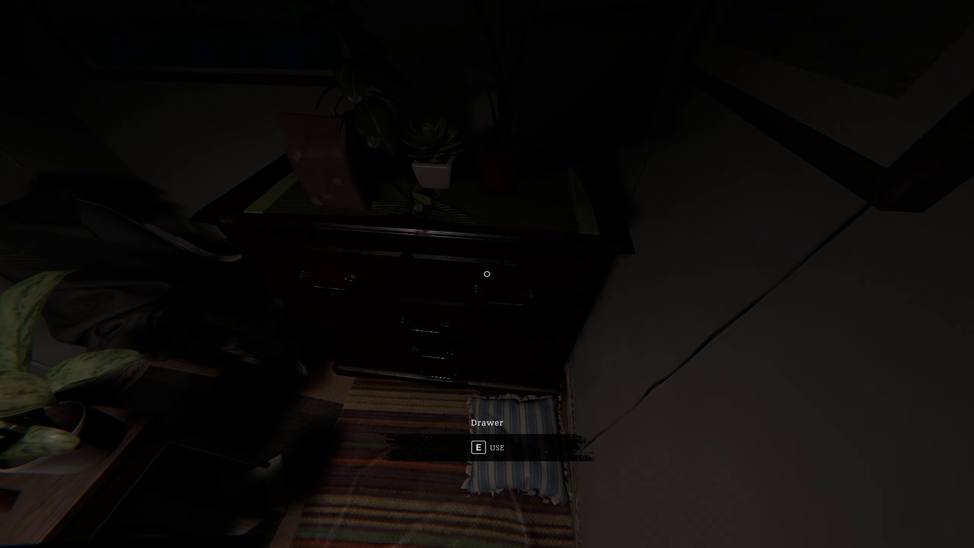
key(e)
key(s)
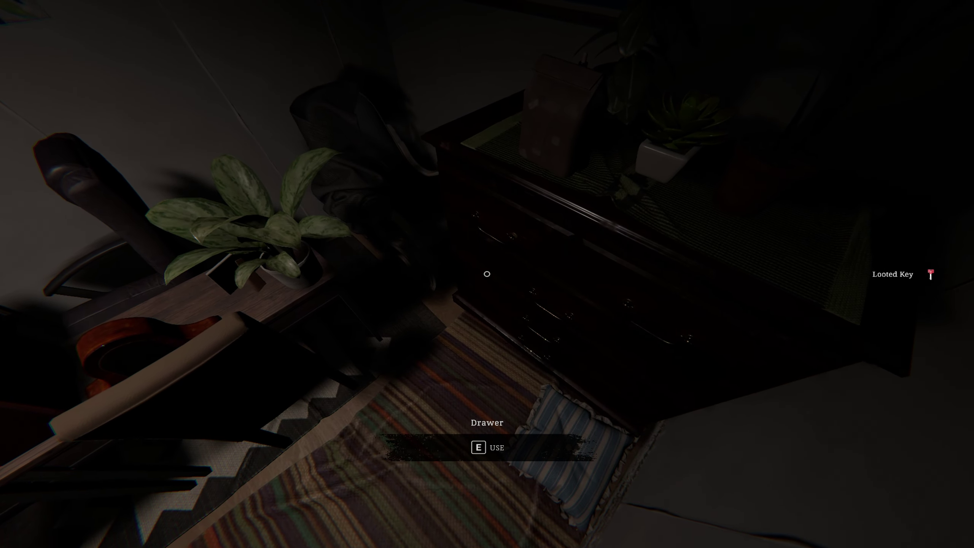
key(w)
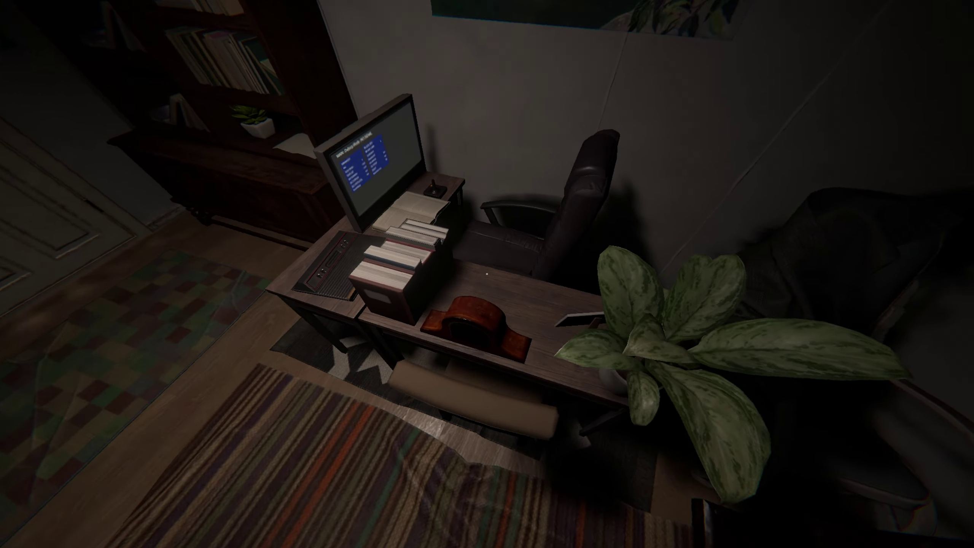
key(s)
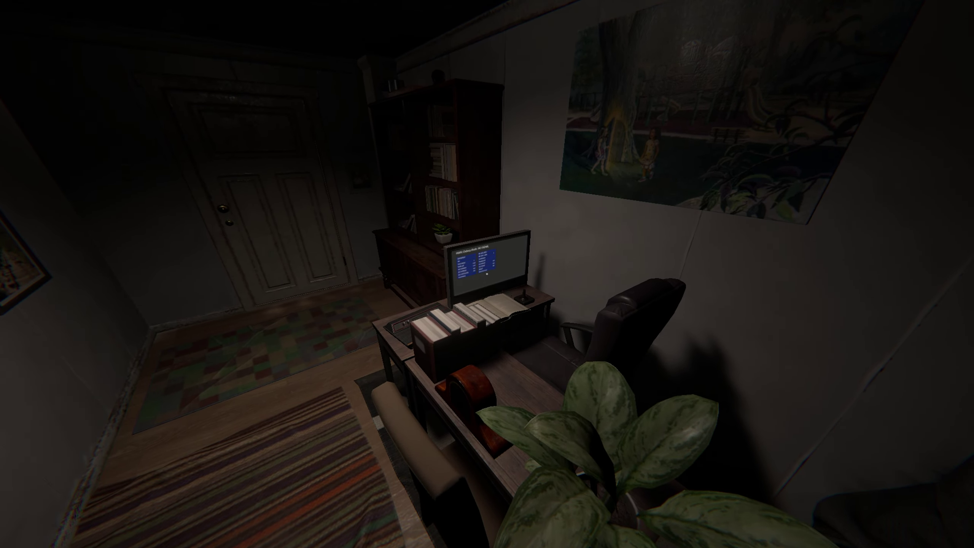
key(w)
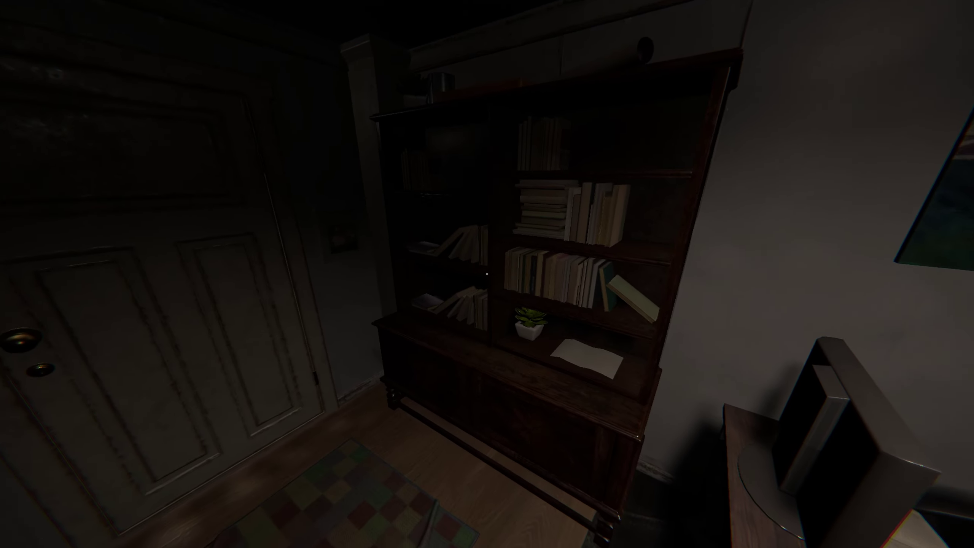
key(w)
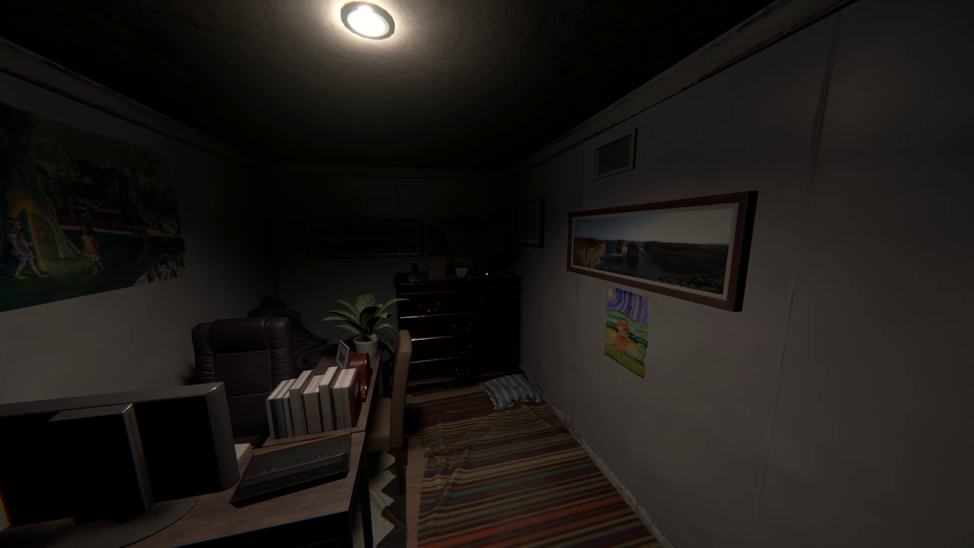
- Open the bedroom door and inspect the key and flashlight options in the inventory
key(e)
key(Tab)
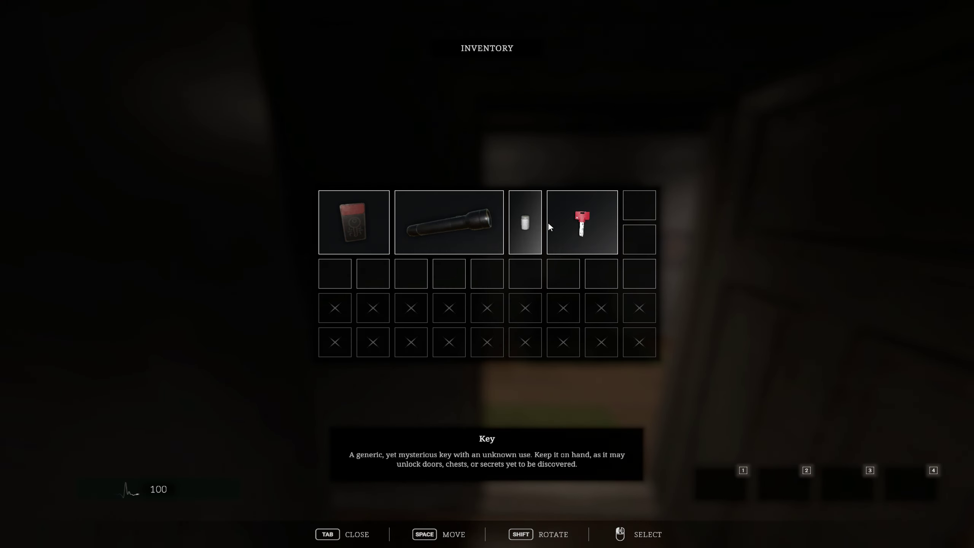
right_click(572, 218)
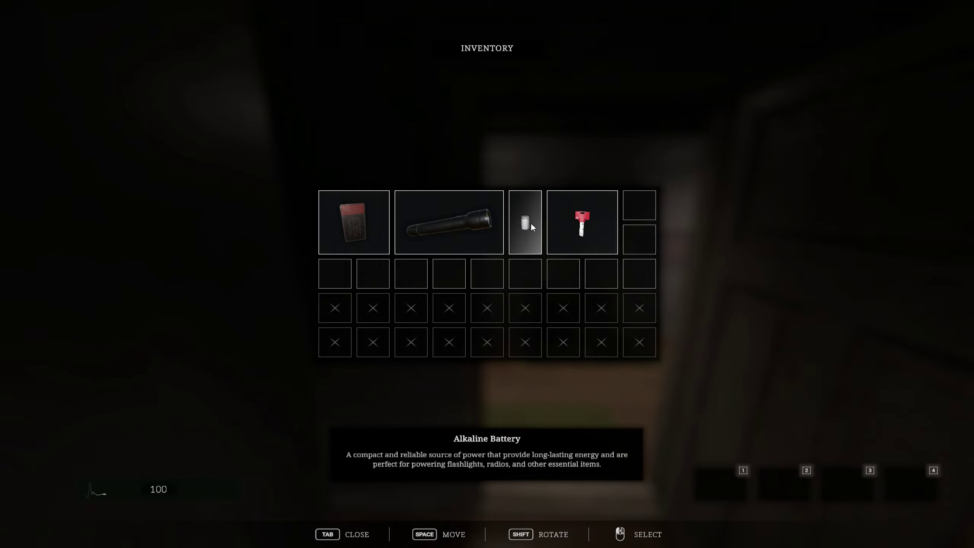
right_click(480, 223)
click(533, 199)
key(Tab)
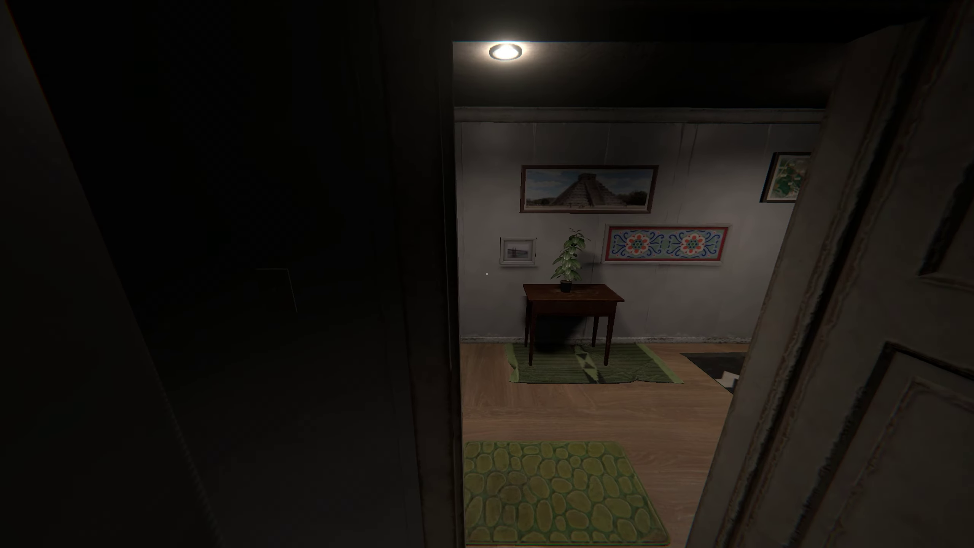
- Check the storage room and switch on the flashlight from the inventory
key(w)
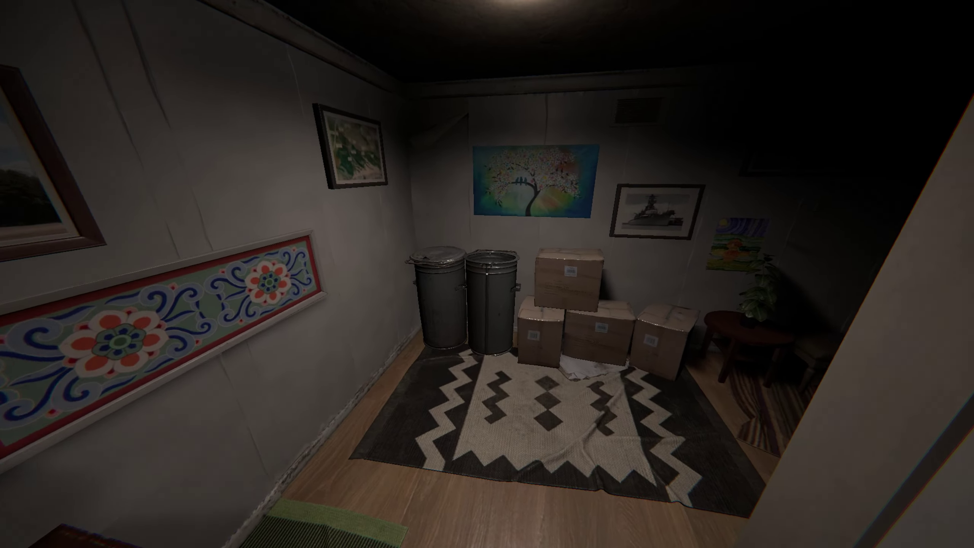
key(w)
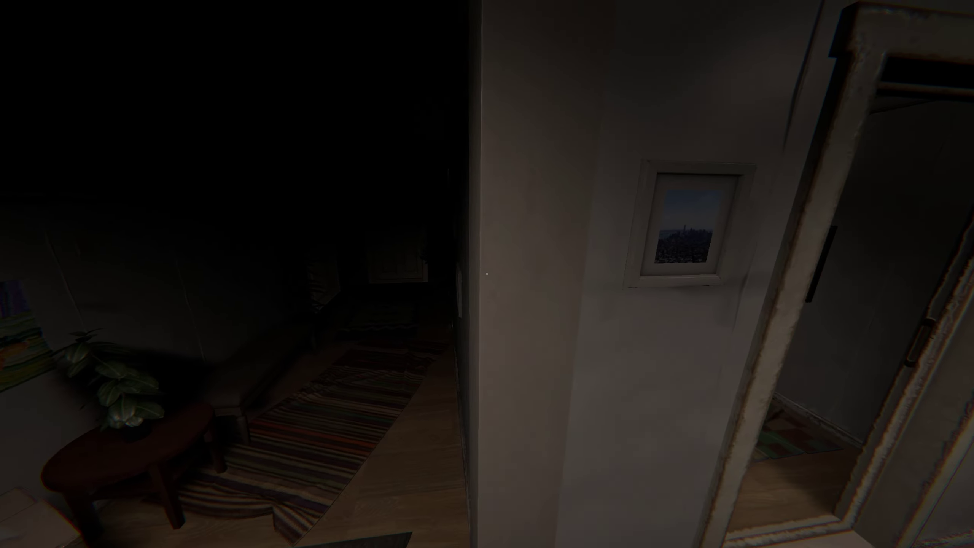
key(Tab)
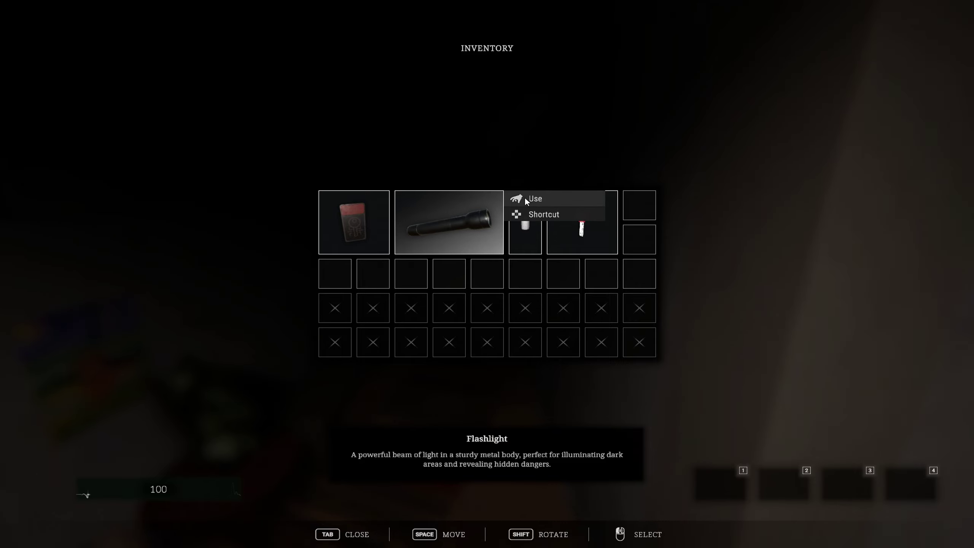
click(524, 196)
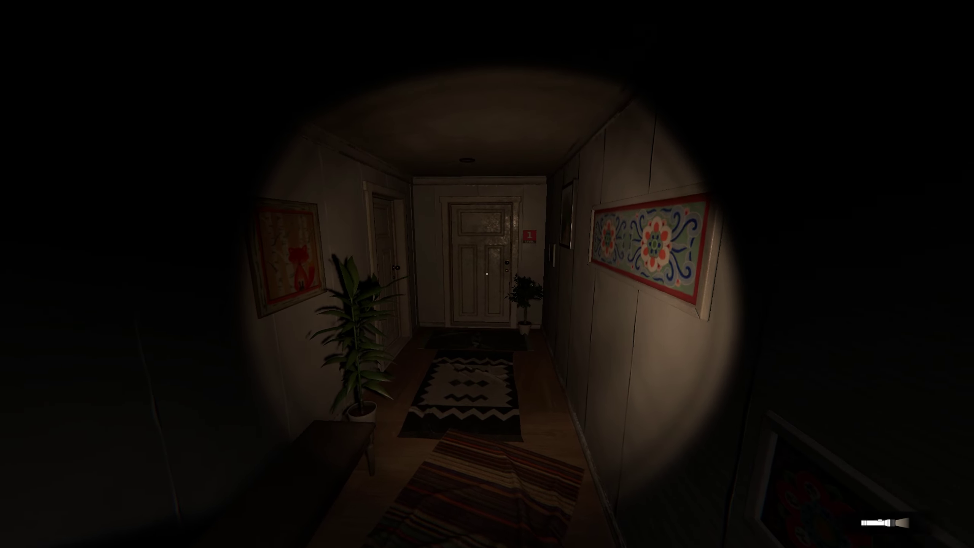
- Walk the dark hallway to the bathroom and switch on its light
key(w)
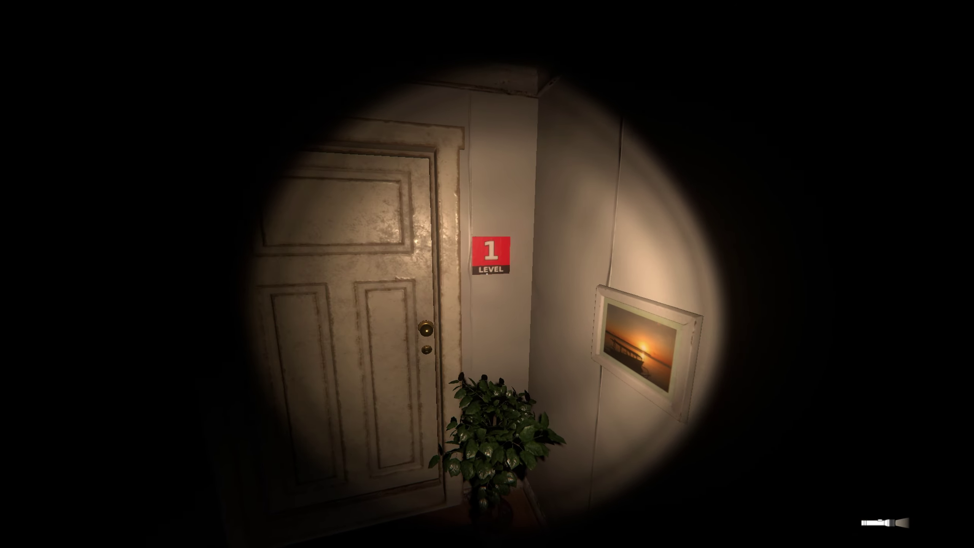
key(w)
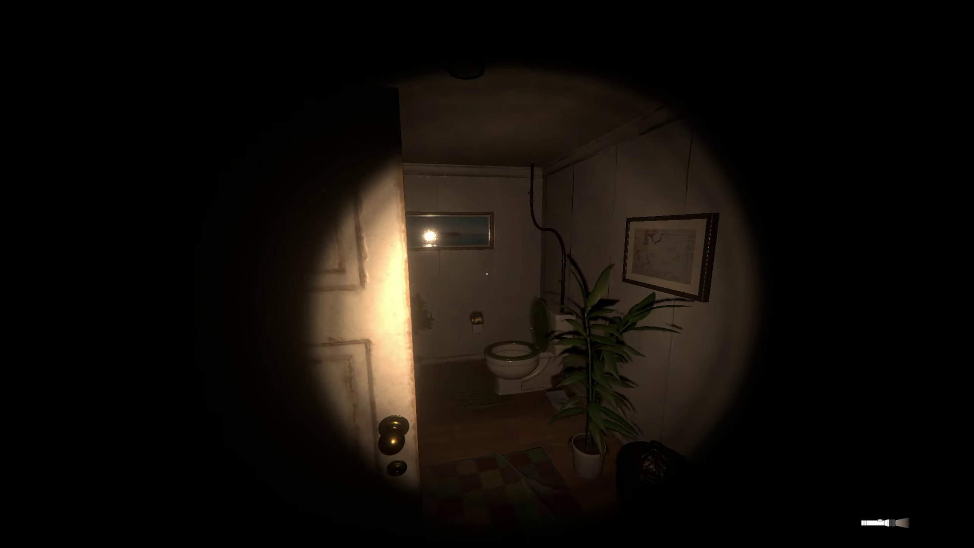
key(w)
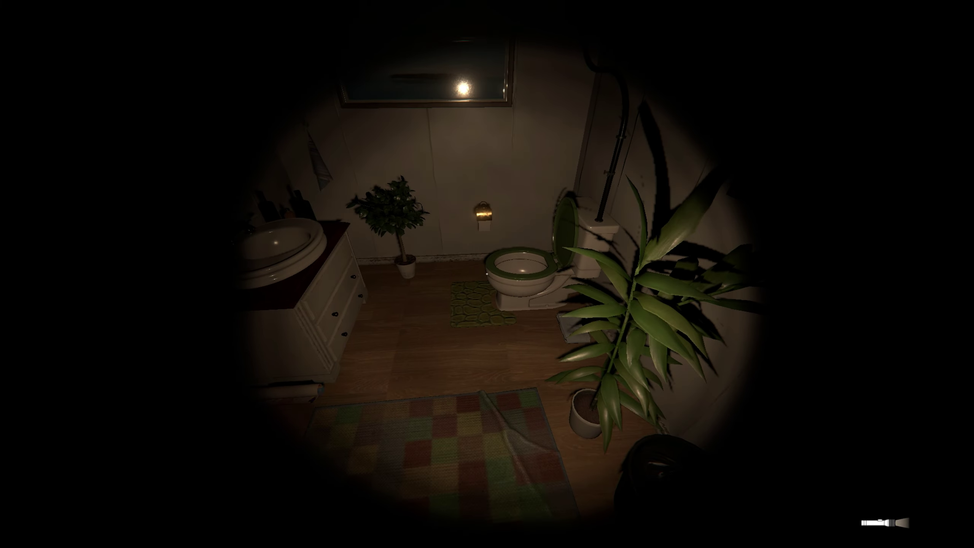
key(e)
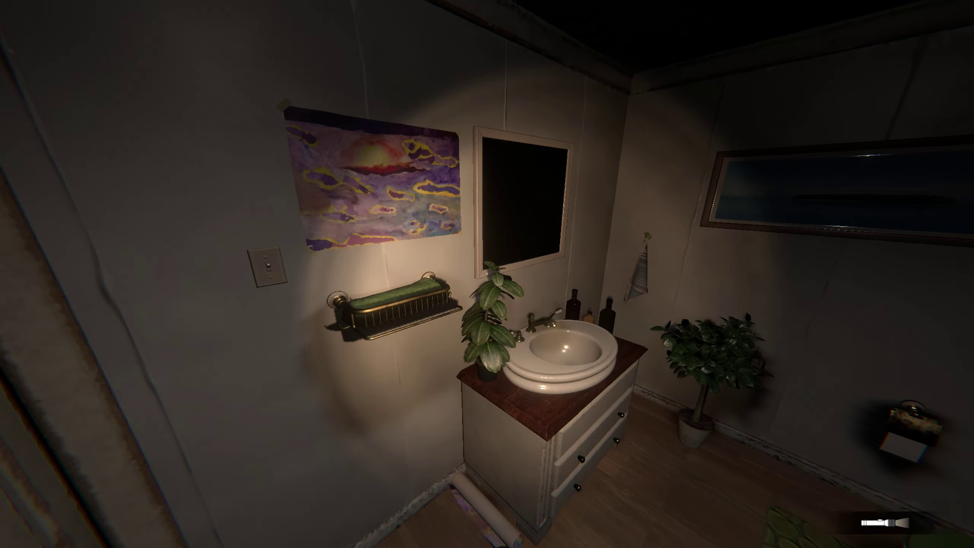
- Light the hallway and walk down to the Level 1 door
key(w)
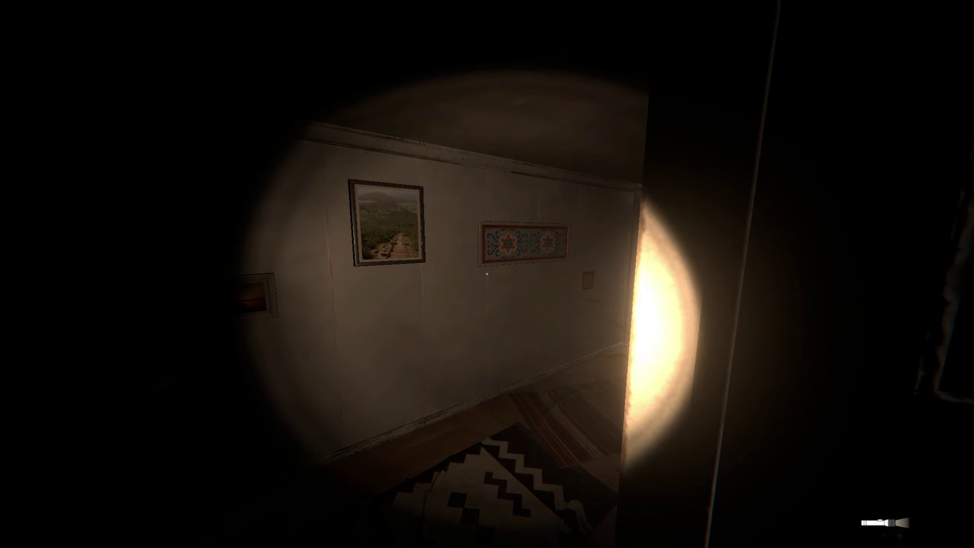
key(w)
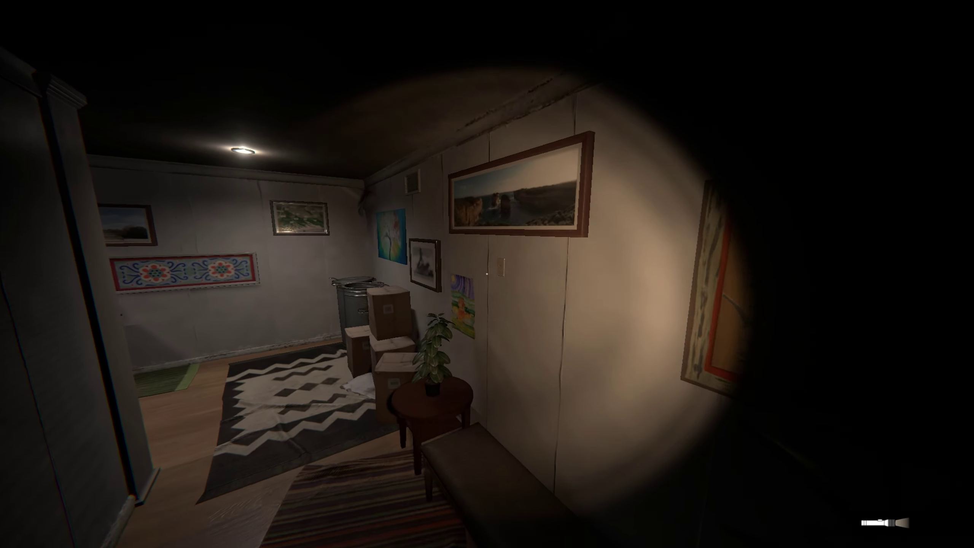
key(e)
key(w)
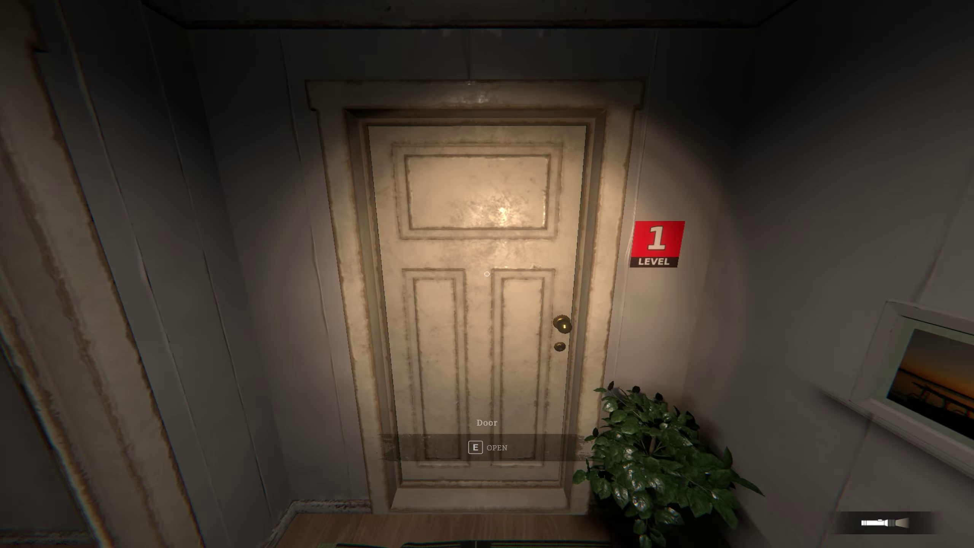
key(w)
- Walk down the hallway and open the door into the small room
key(w)
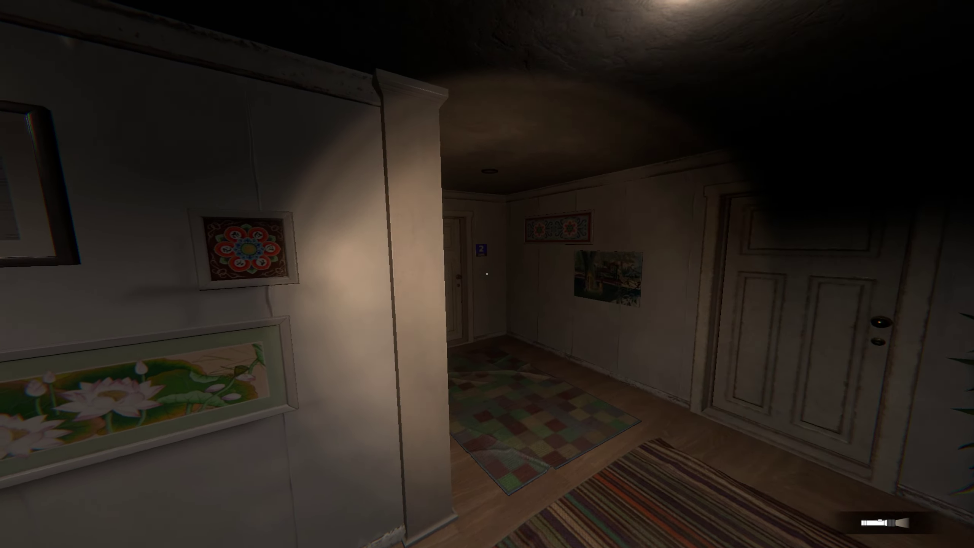
key(w)
key(w)
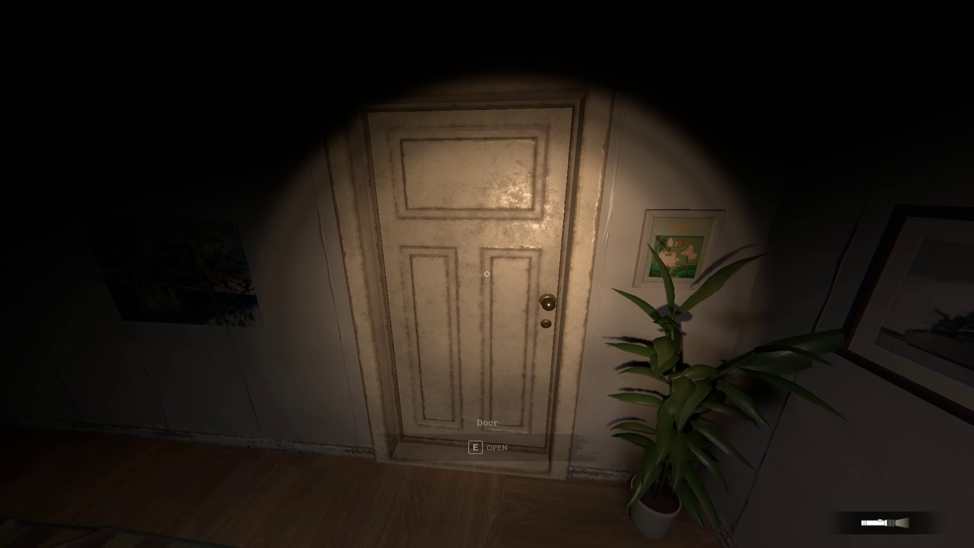
key(e)
key(w)
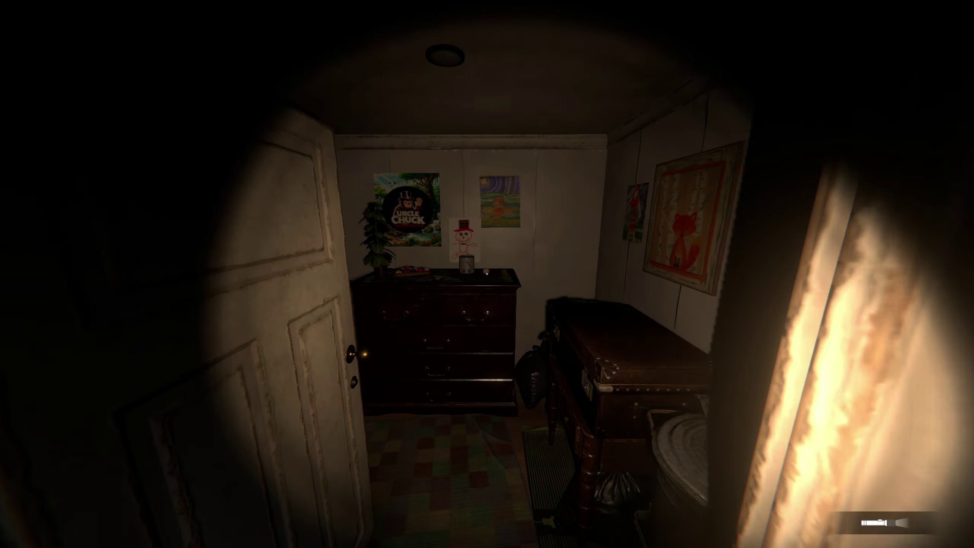
key(w)
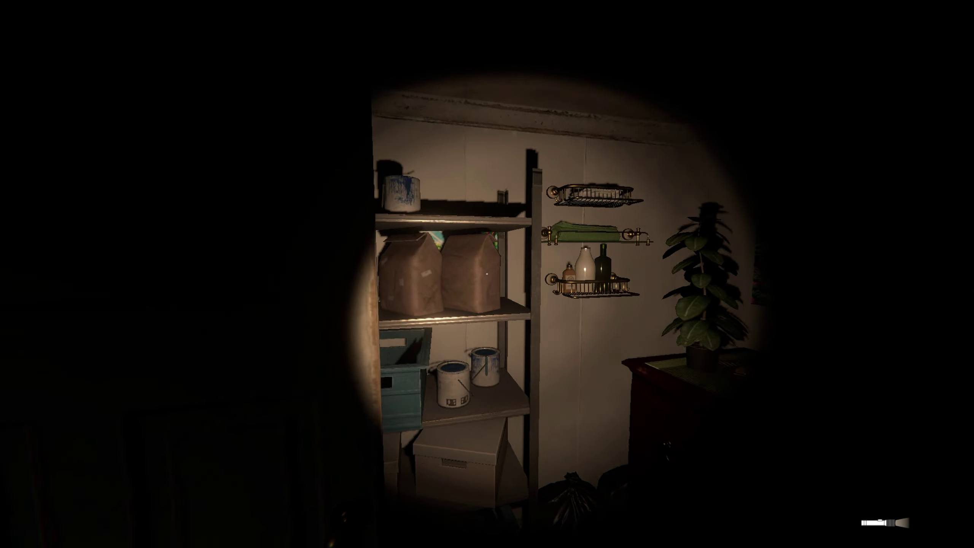
- Loot the Medical Herb and Medical Oil from the corner dresser and check the oil
key(w)
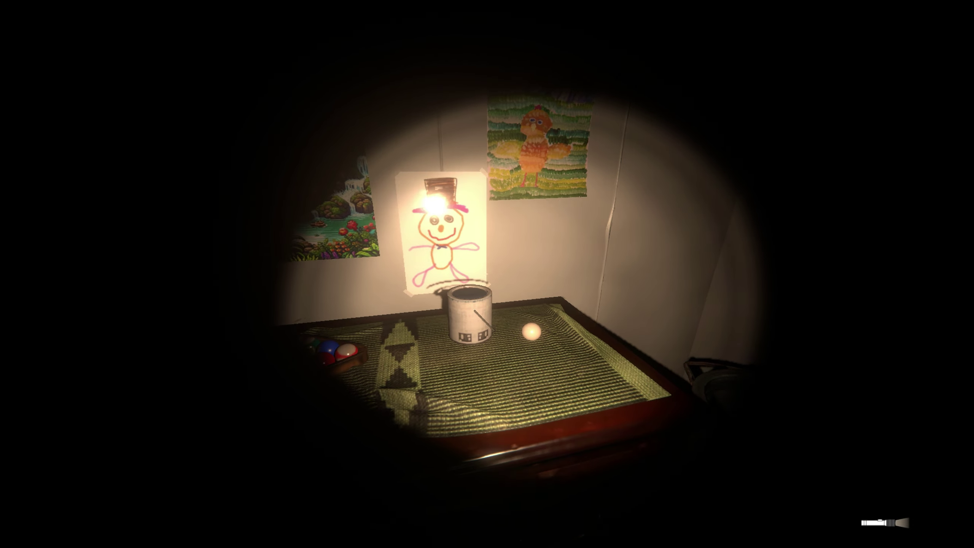
key(w)
key(e)
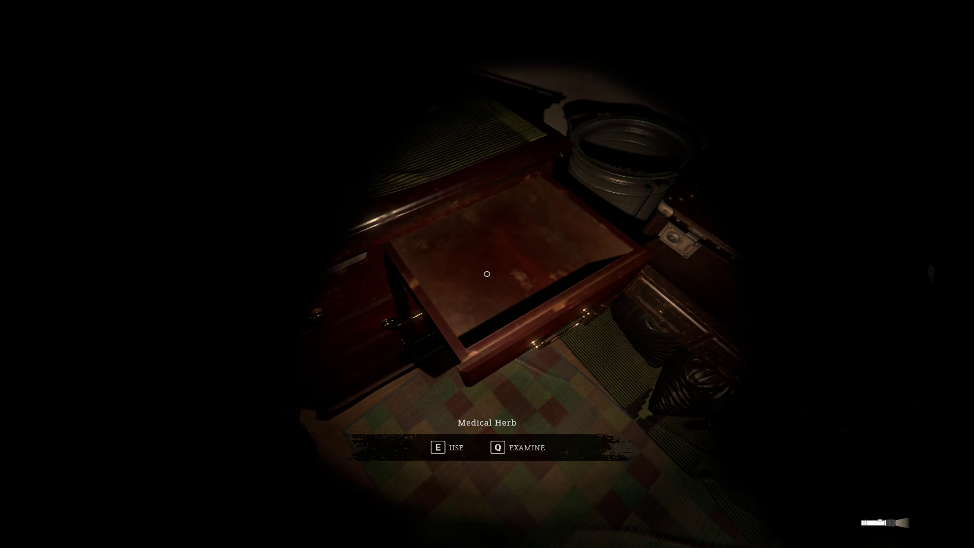
key(e)
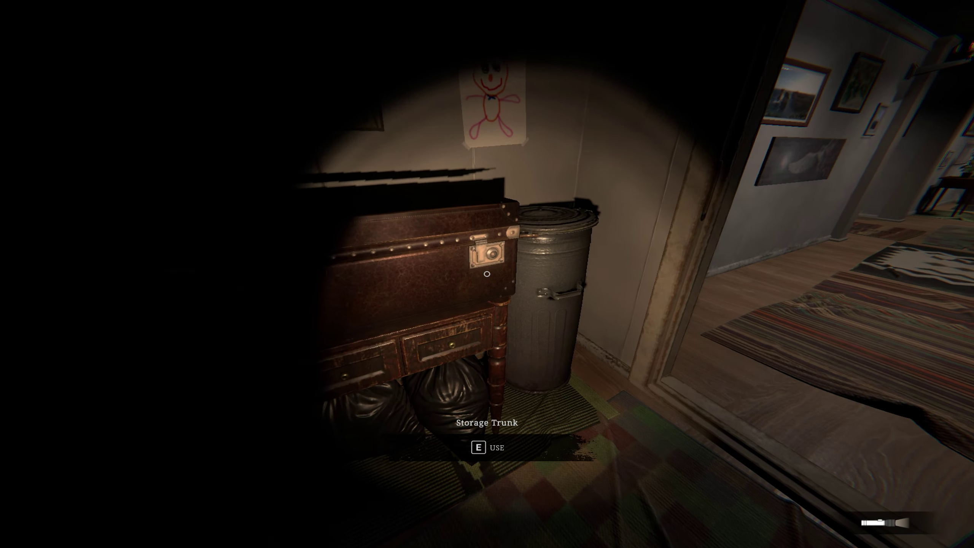
key(Tab)
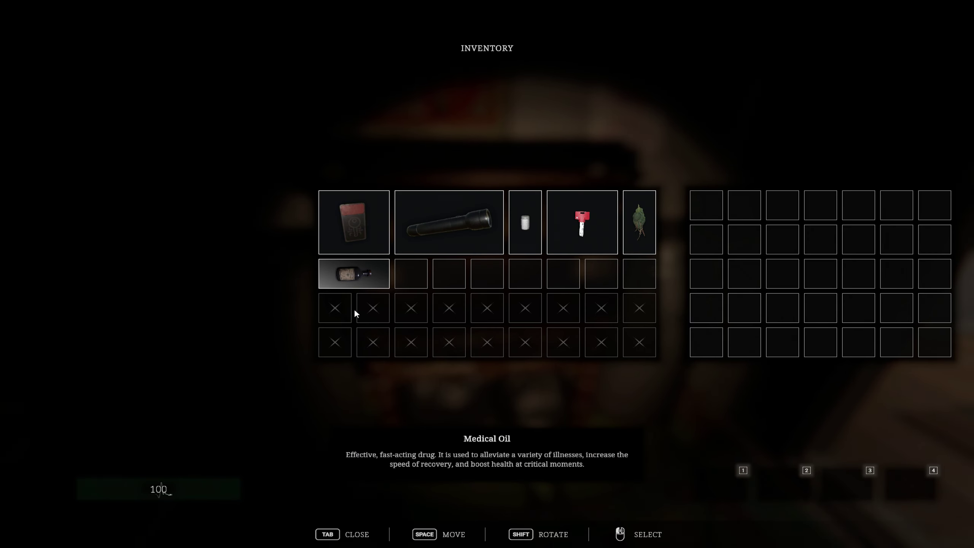
- Move the Red Keycard from the inventory into the Storage Trunk grid
key(Tab)
key(e)
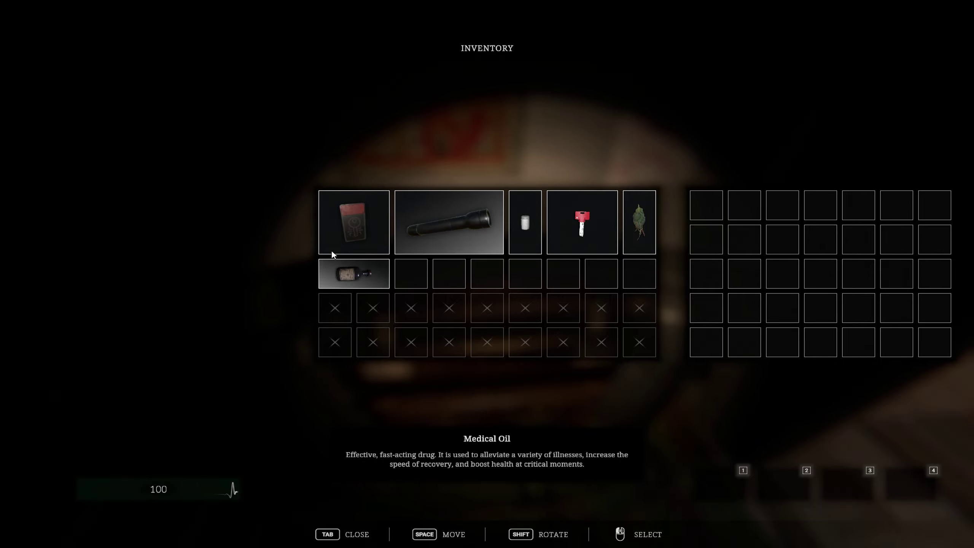
drag(340, 227, 724, 221)
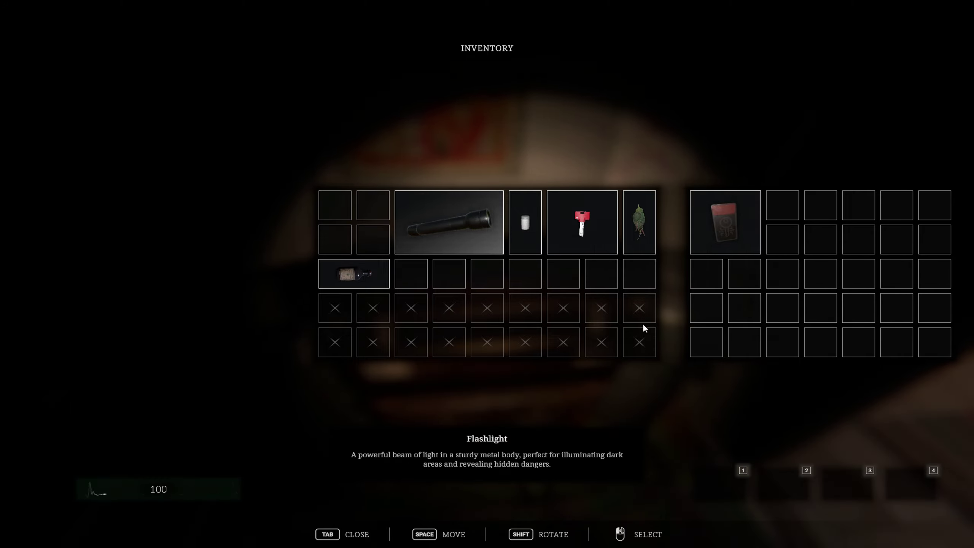
key(Tab)
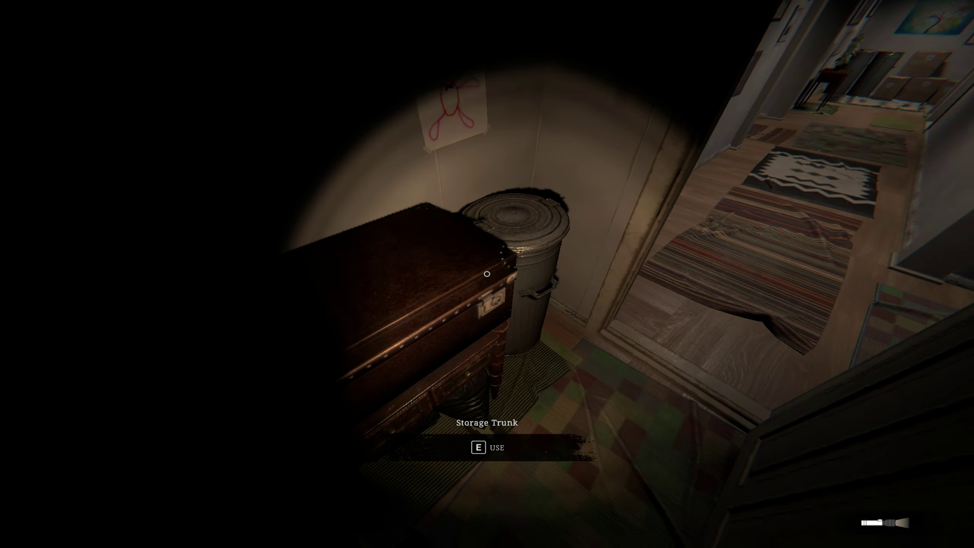
- Walk toward the plant table and turn on the flashlight from the inventory
key(w)
key(w)
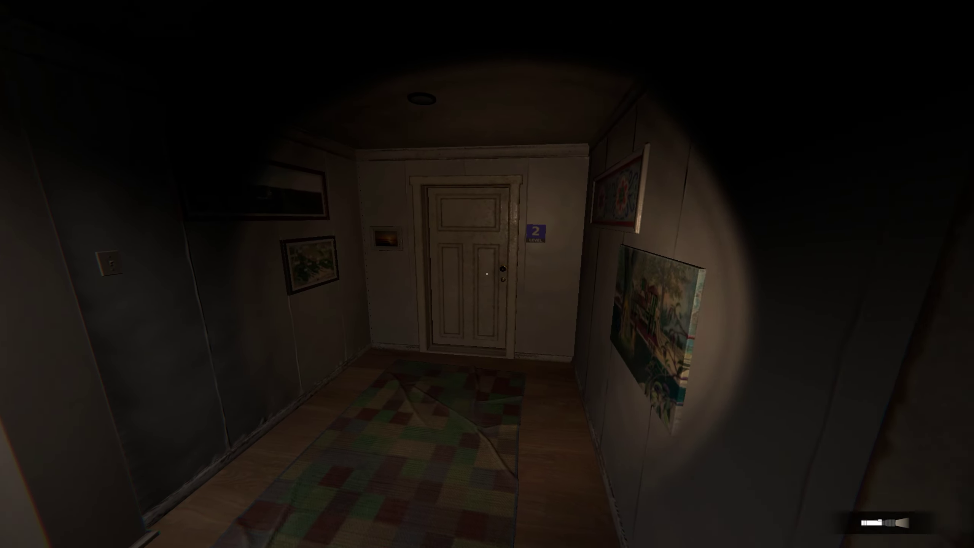
key(w)
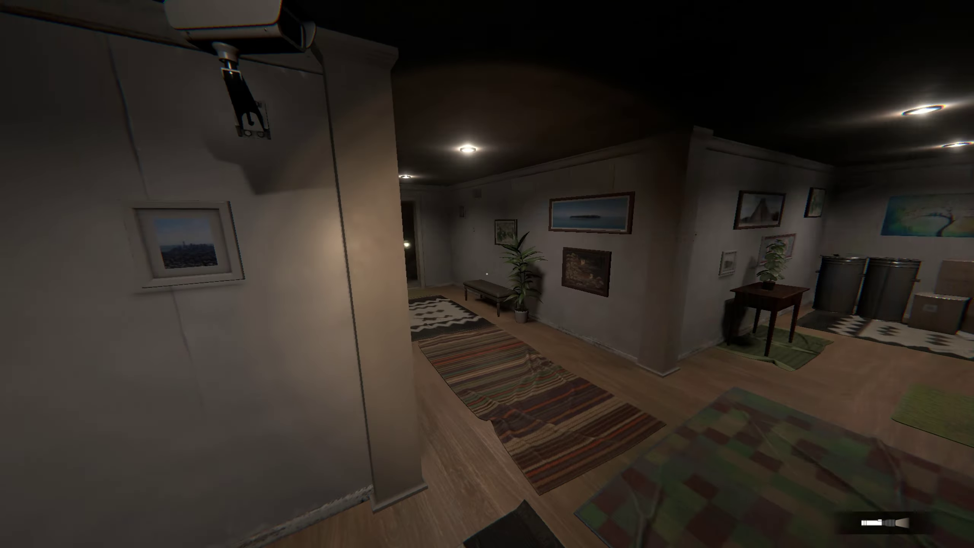
key(w)
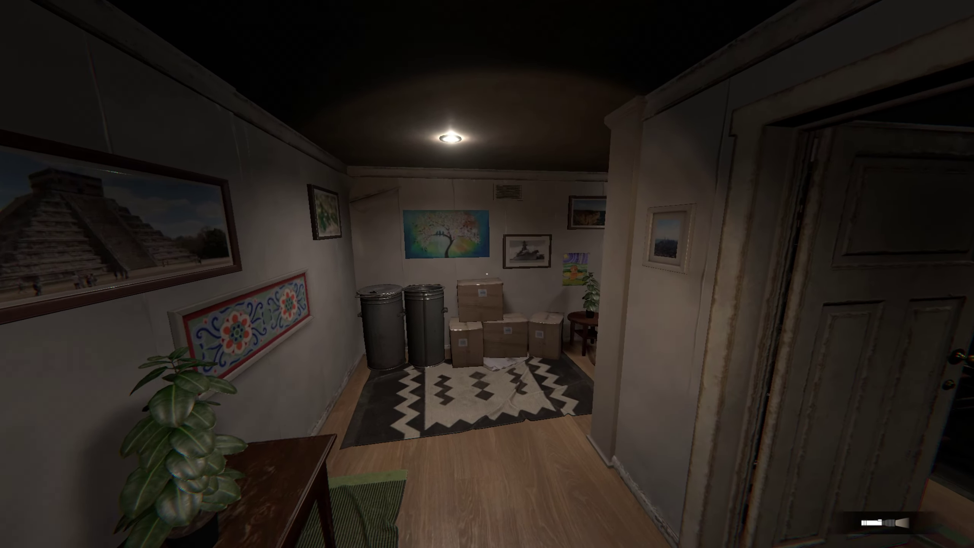
key(Tab)
click(529, 200)
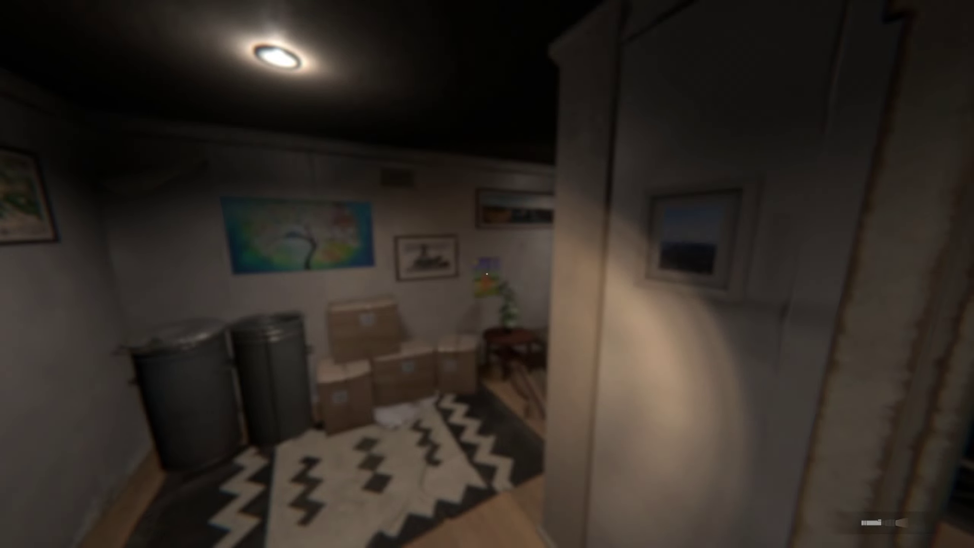
key(Tab)
key(Tab)
- Go through the Level 1 doorway and switch on the red hallway lights
key(w)
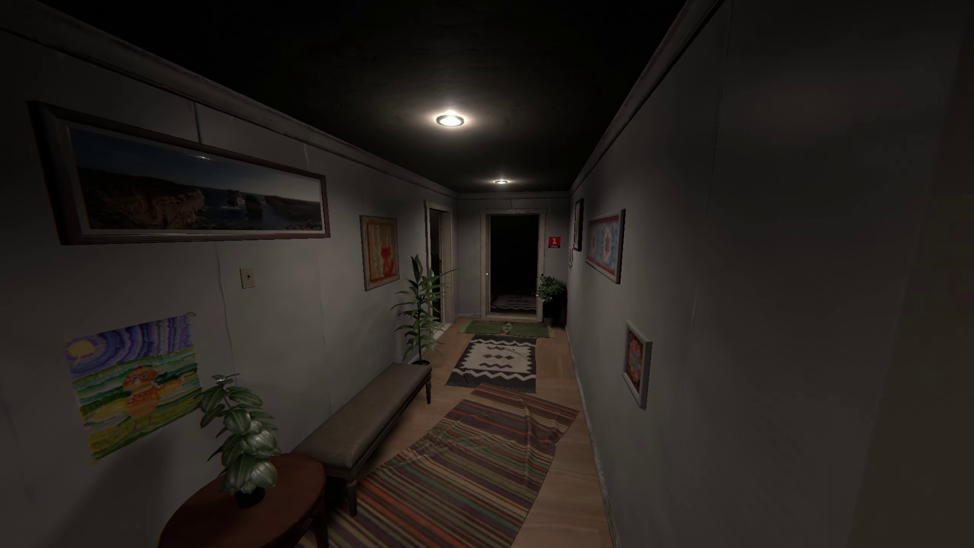
key(w)
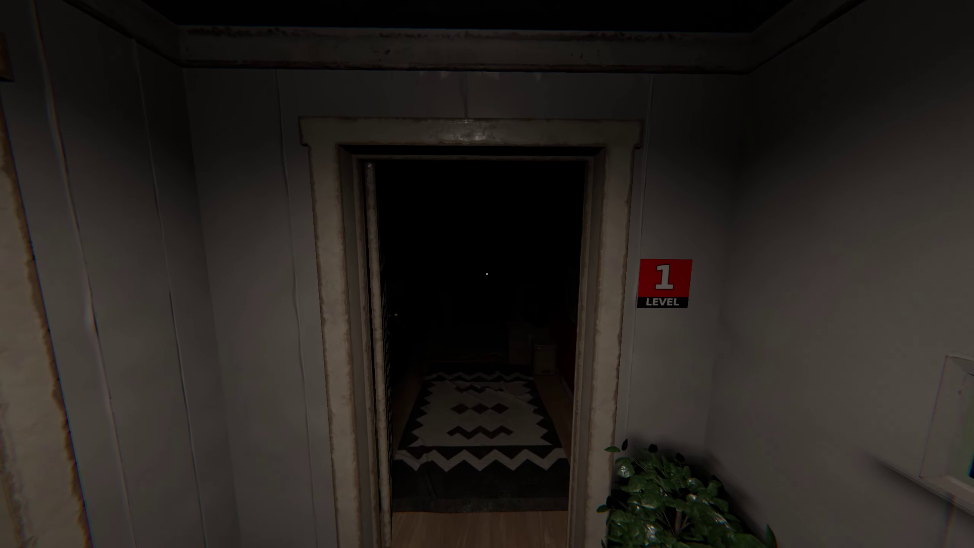
key(Tab)
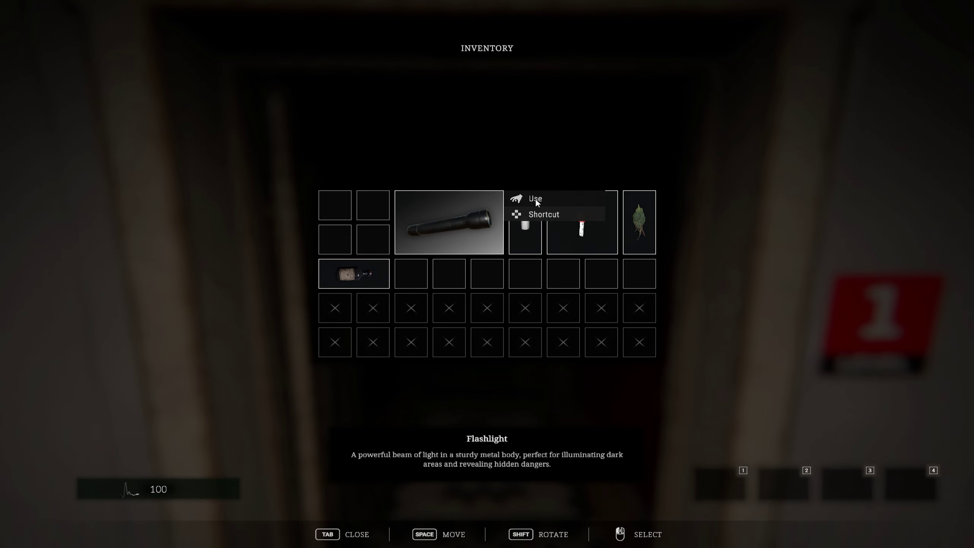
key(Tab)
key(w)
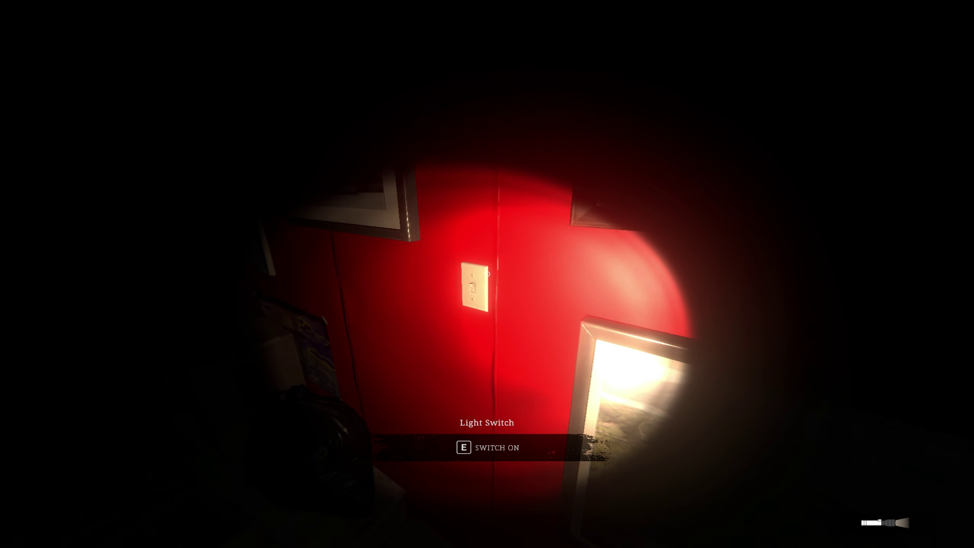
key(e)
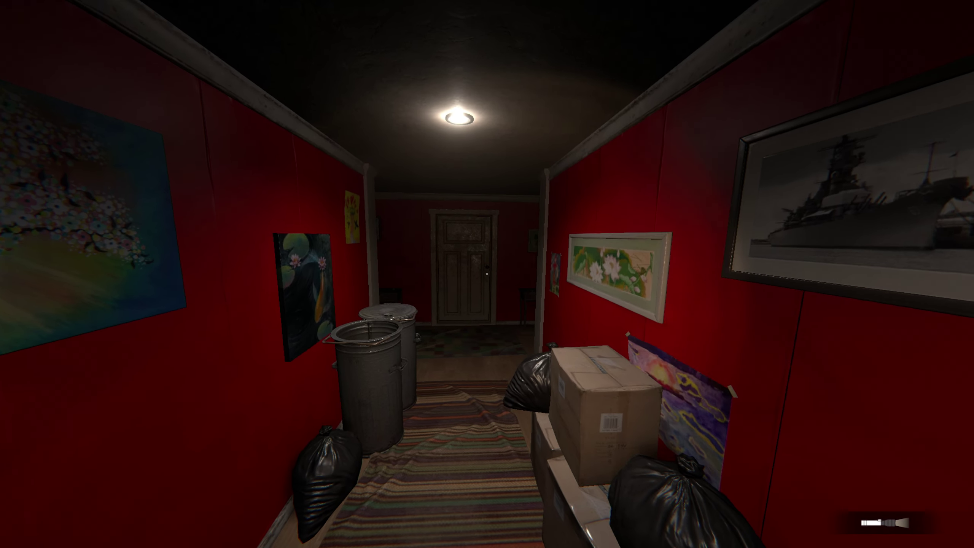
- Check the key in the inventory, toggle the flashlight, and walk into the storage room
key(Tab)
key(Tab)
key(w)
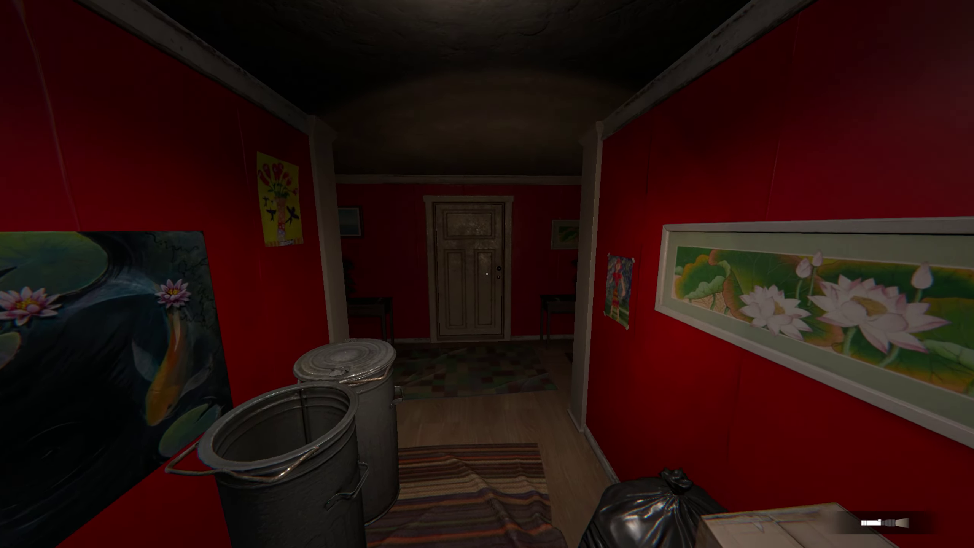
key(f)
key(w)
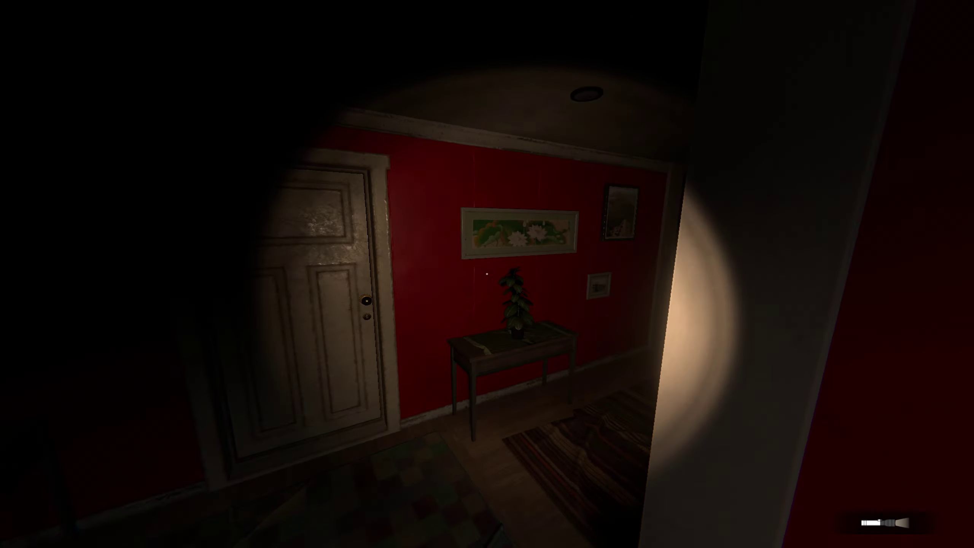
key(w)
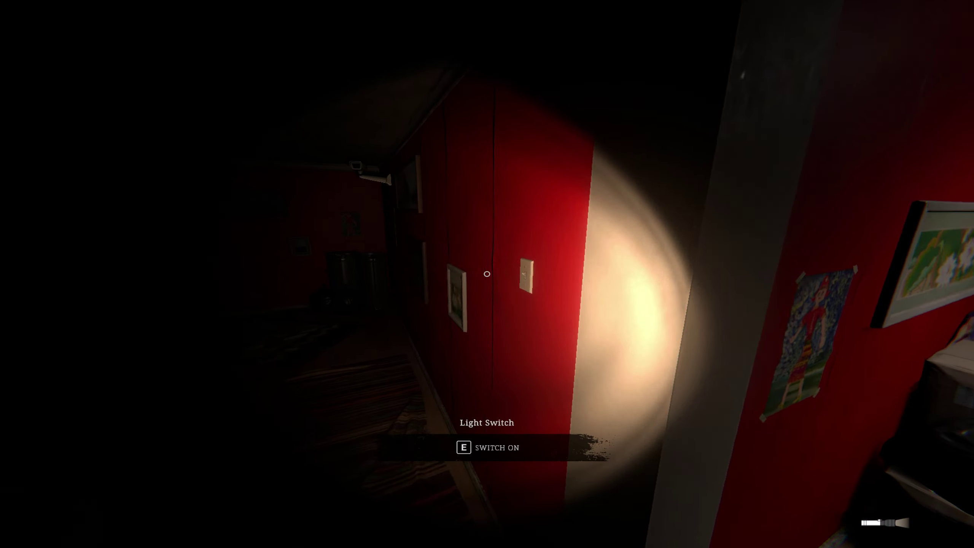
key(w)
- Take the Medical Oil from the Storage Trunk and switch on the storage room light
key(w)
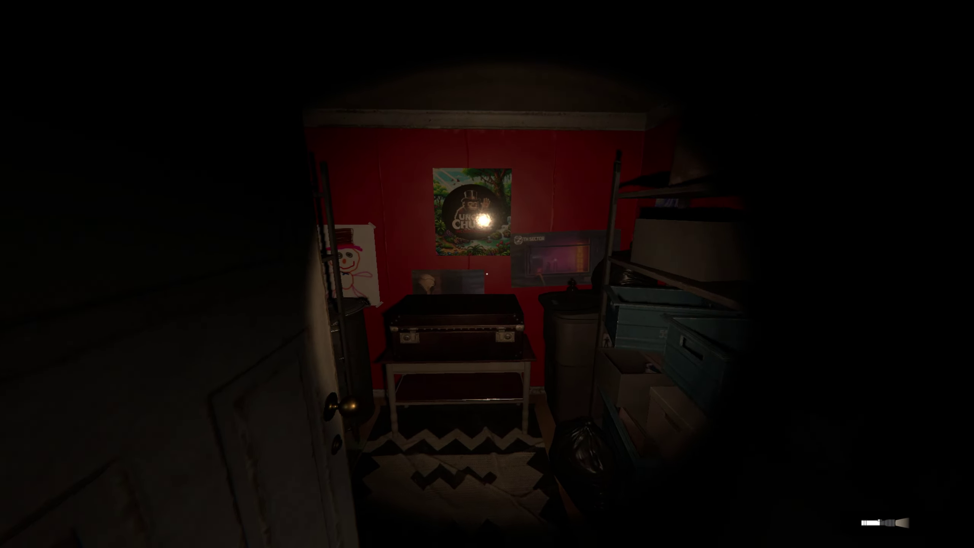
key(w)
key(w)
key(e)
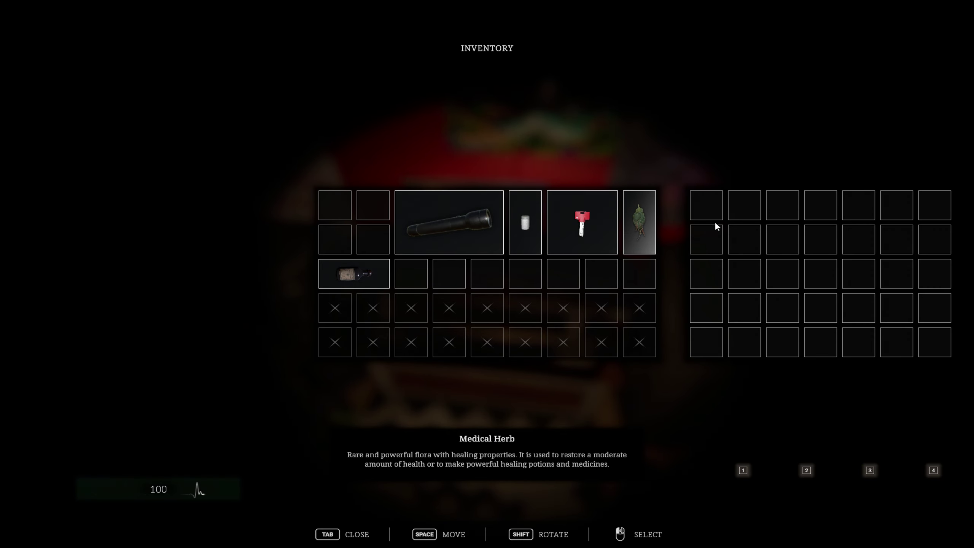
key(Tab)
key(w)
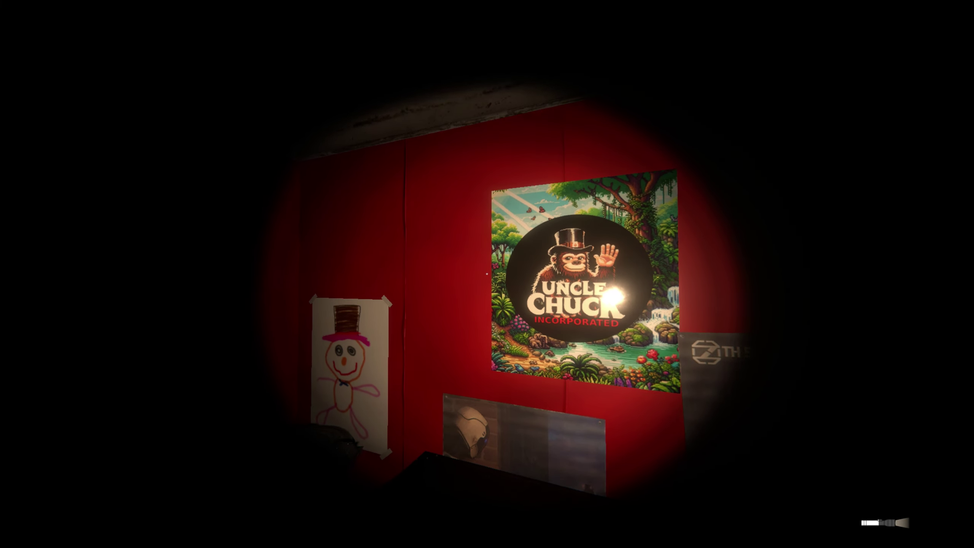
key(w)
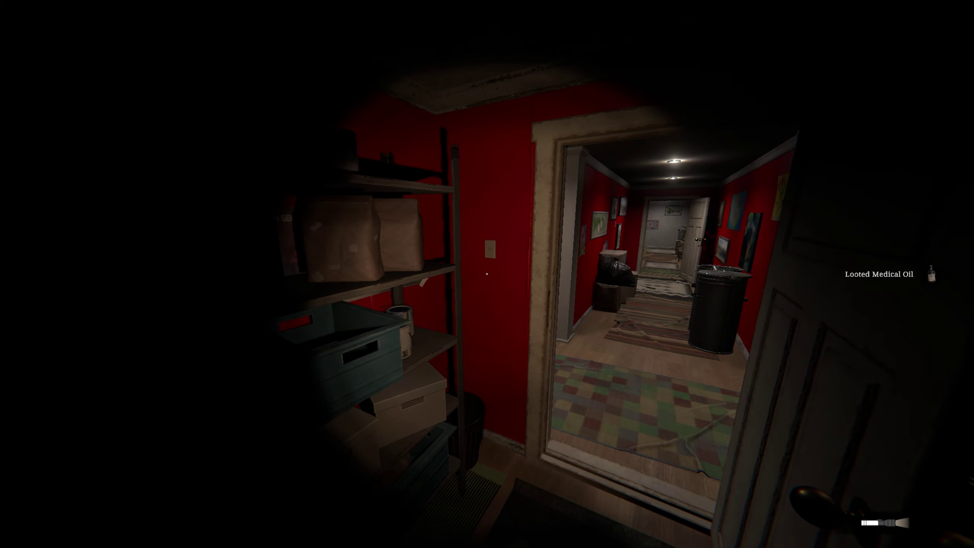
key(e)
- Combine the Medical Oil with the Medical Herb to craft a Healing Potion
key(Tab)
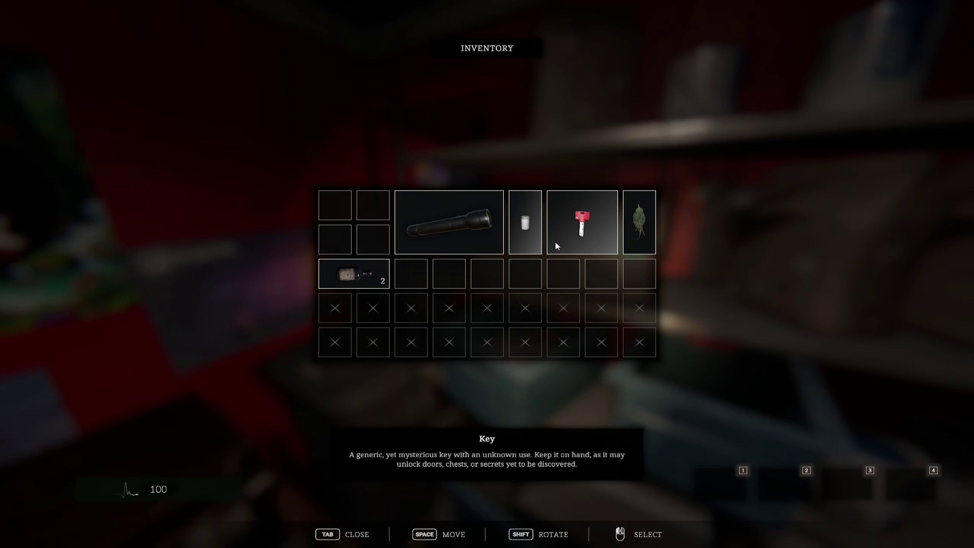
right_click(357, 271)
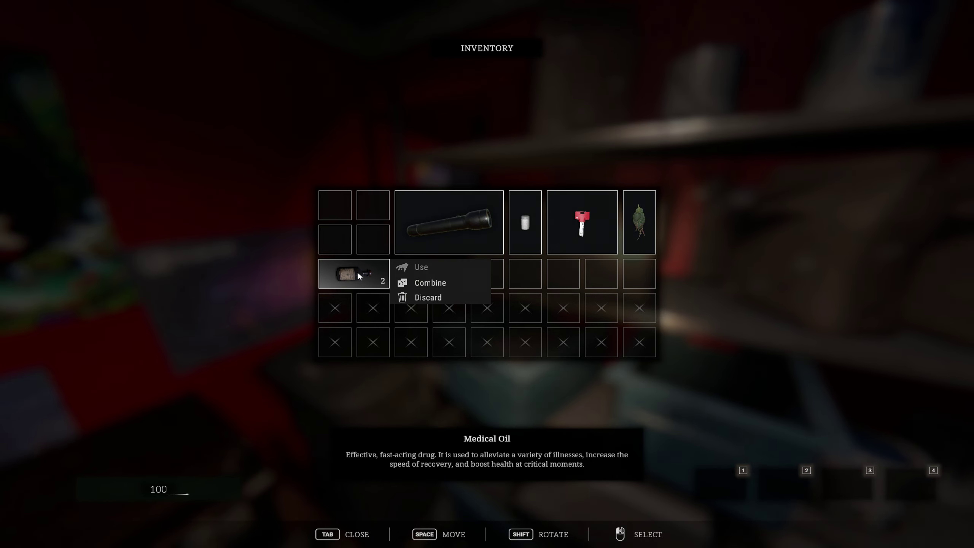
click(421, 278)
click(645, 229)
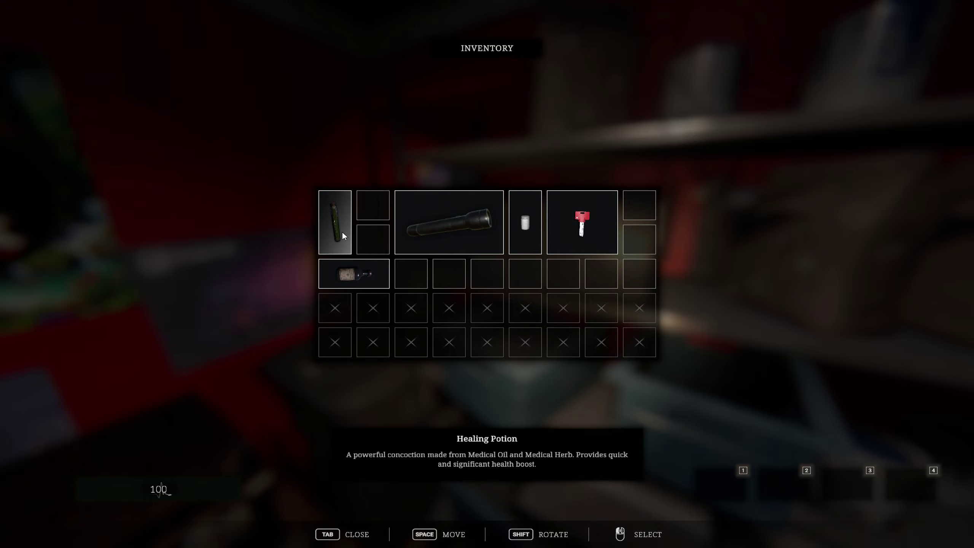
key(Tab)
- Walk the red hallway past the trash cans and switch on the first room's lights
key(w)
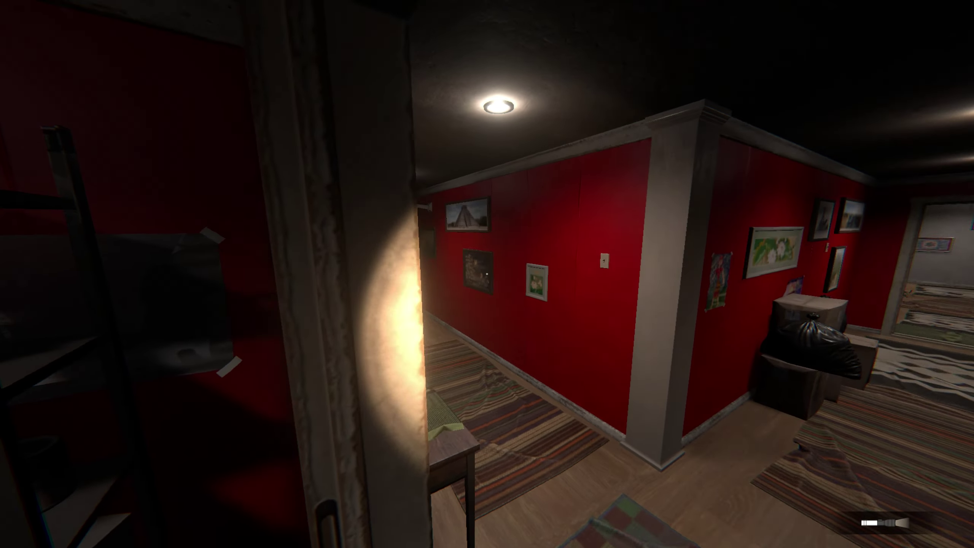
key(w)
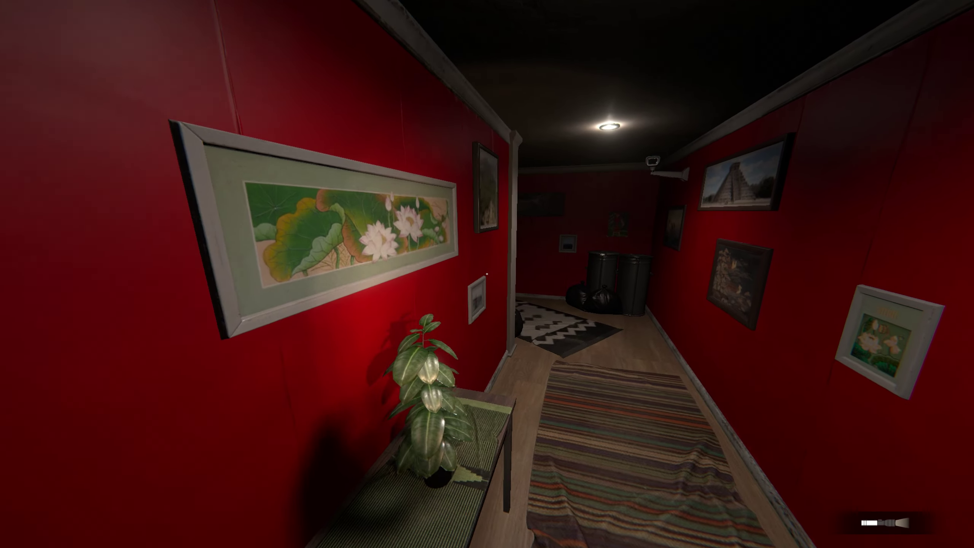
key(w)
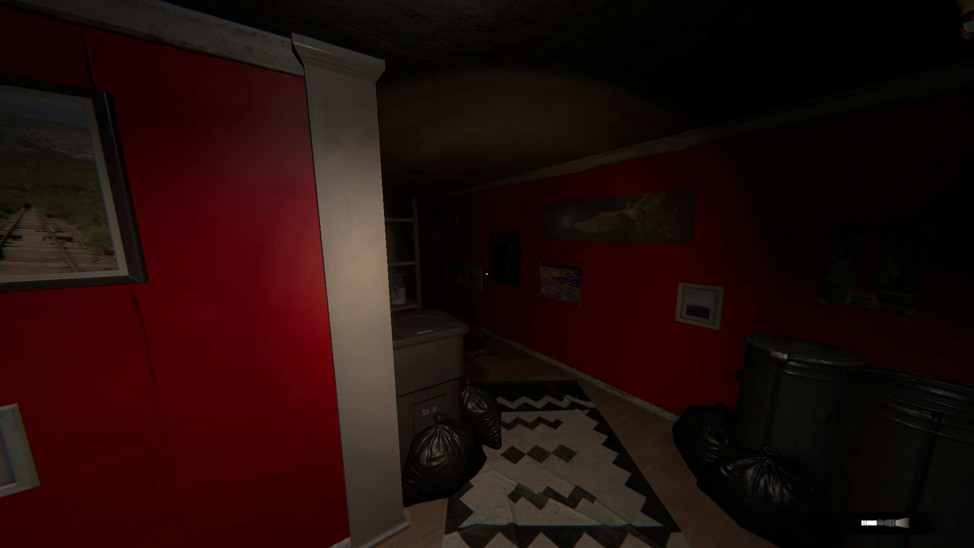
key(w)
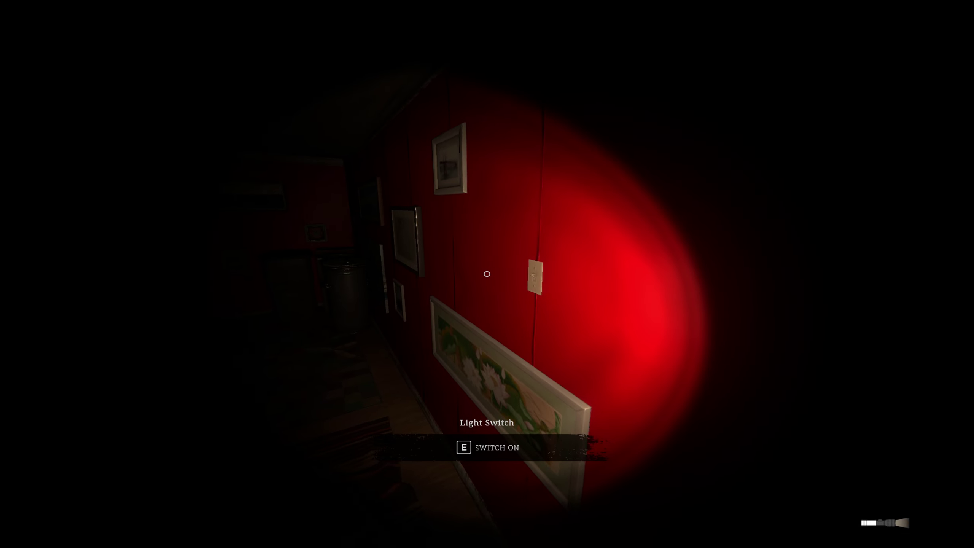
key(e)
- Light the red corridor's ceiling light and the storage room light
key(w)
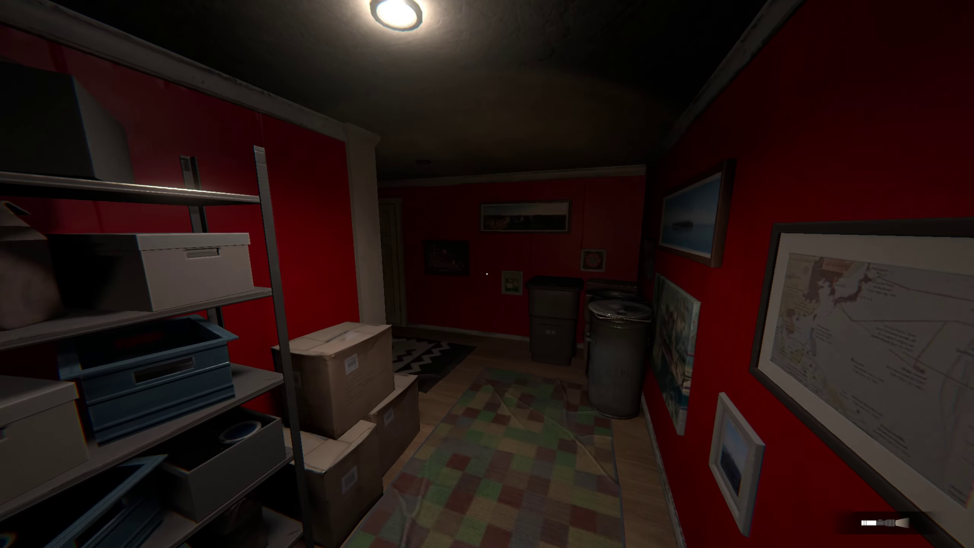
key(w)
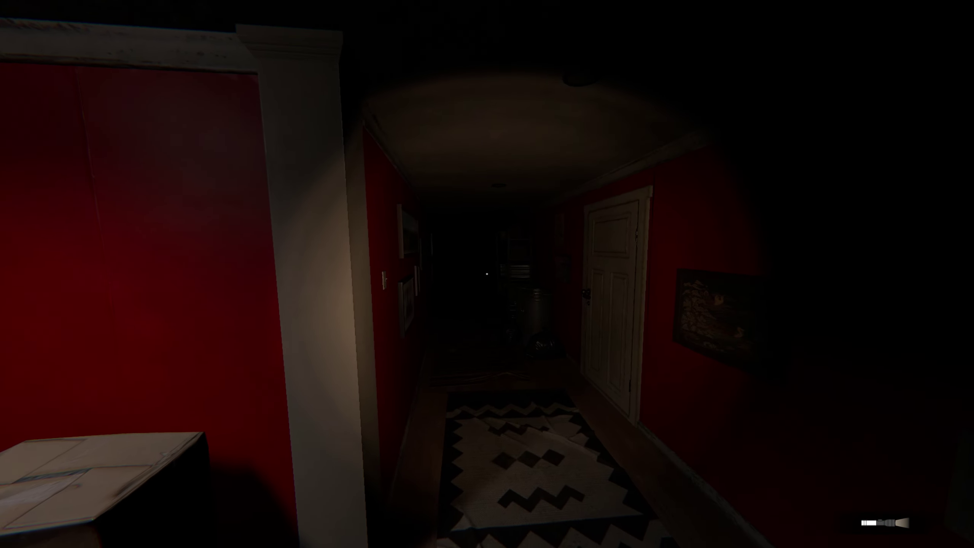
key(w)
key(e)
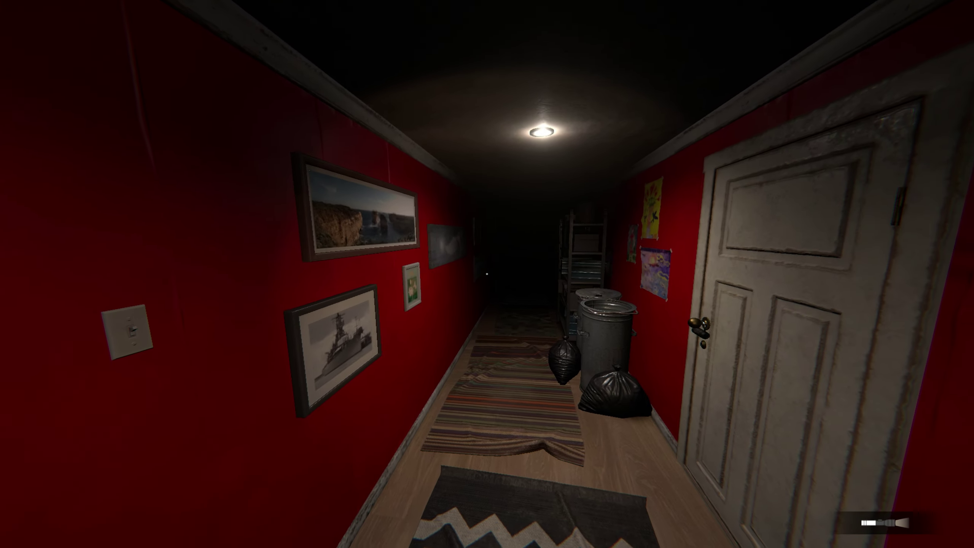
key(w)
key(w)
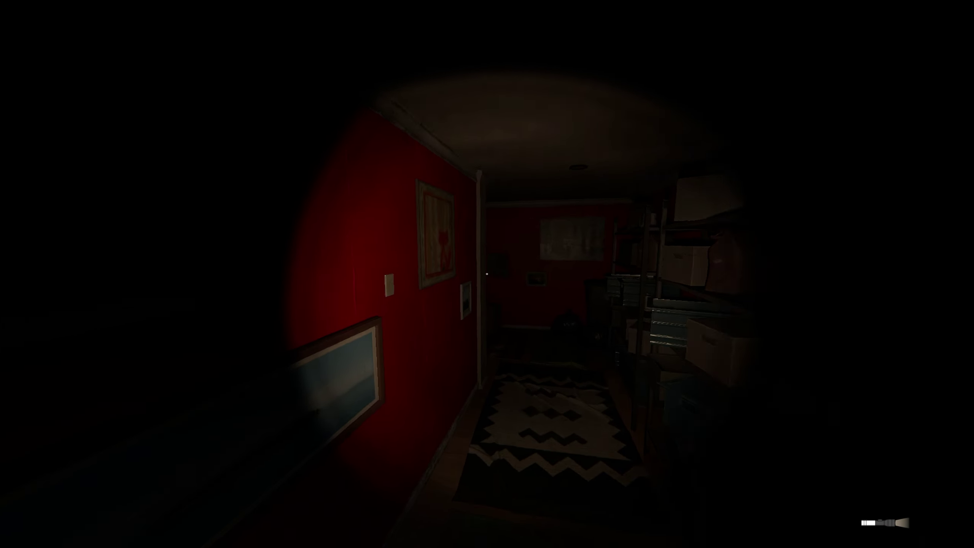
key(e)
- Light the room by the trash cans and enter through its white door
key(w)
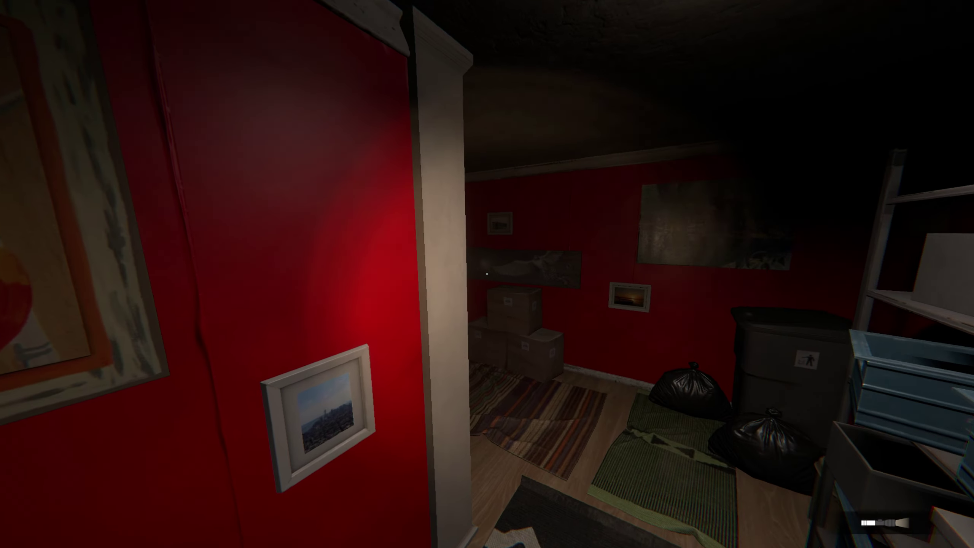
key(w)
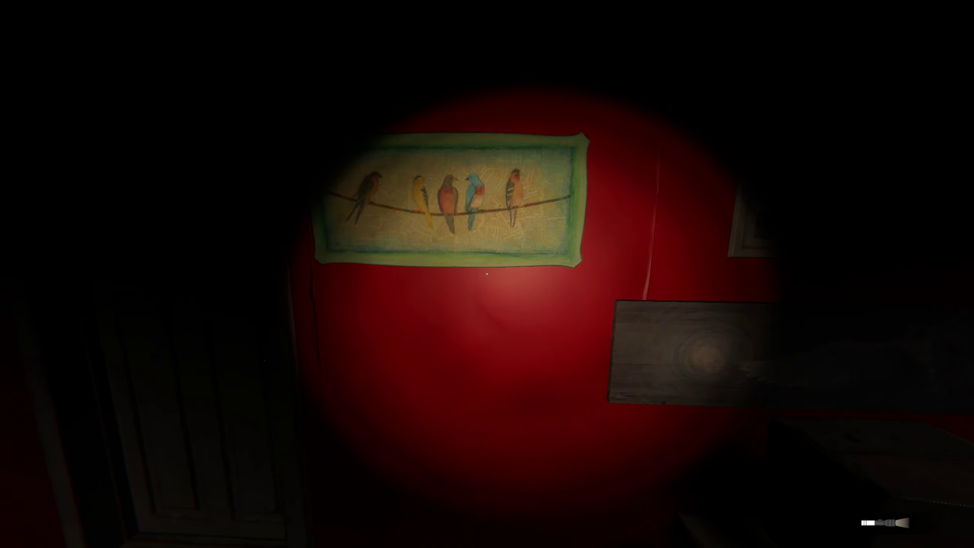
key(w)
key(e)
key(w)
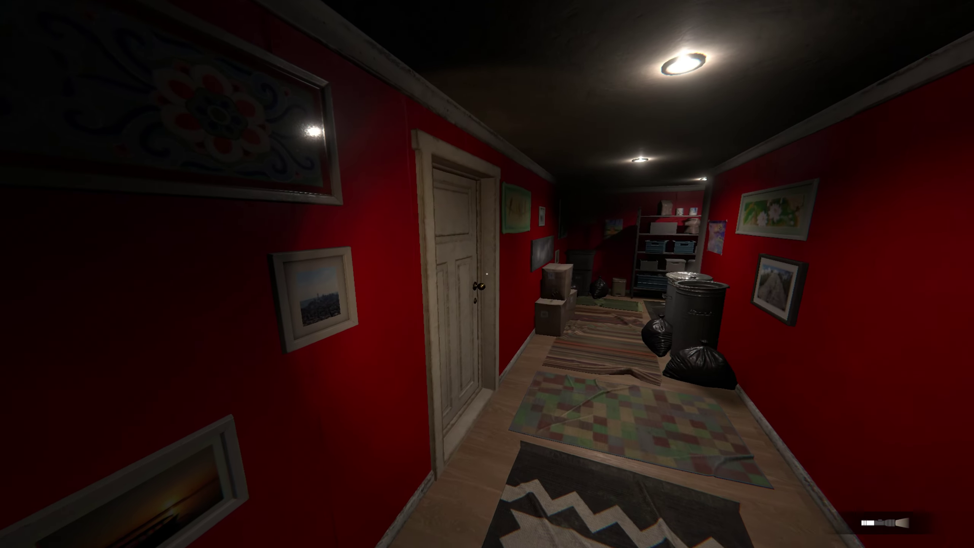
key(e)
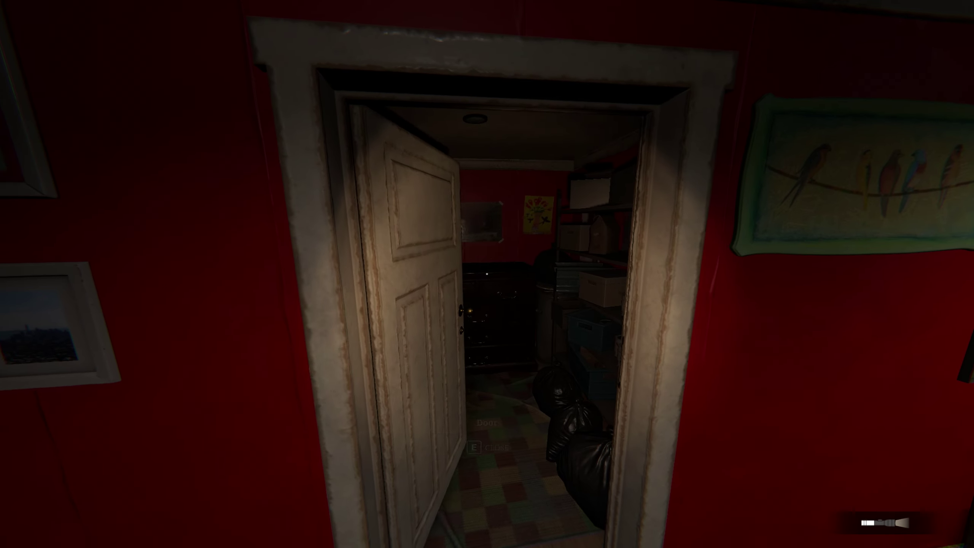
key(w)
key(w)
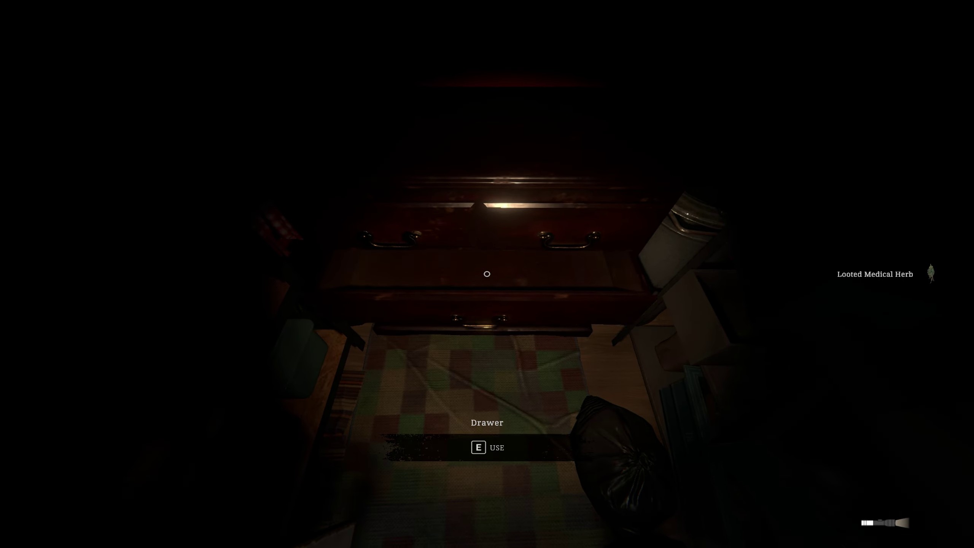
- Search the dresser drawers and loot the Alkaline Battery from the bottom drawer
key(e)
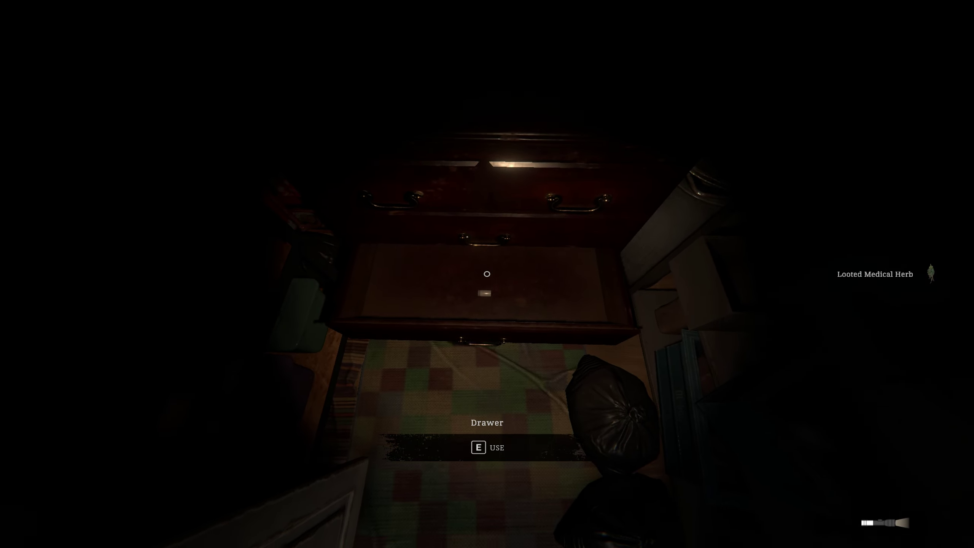
key(e)
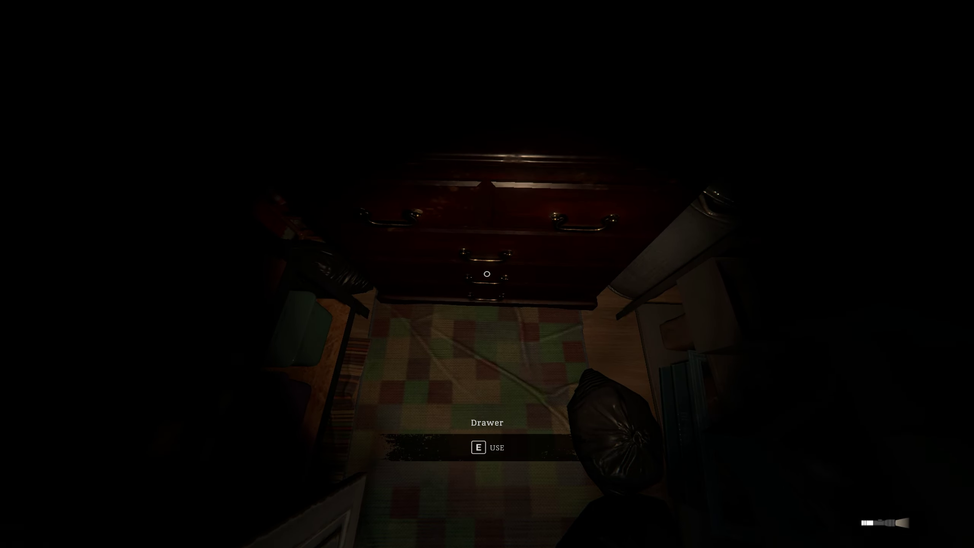
key(e)
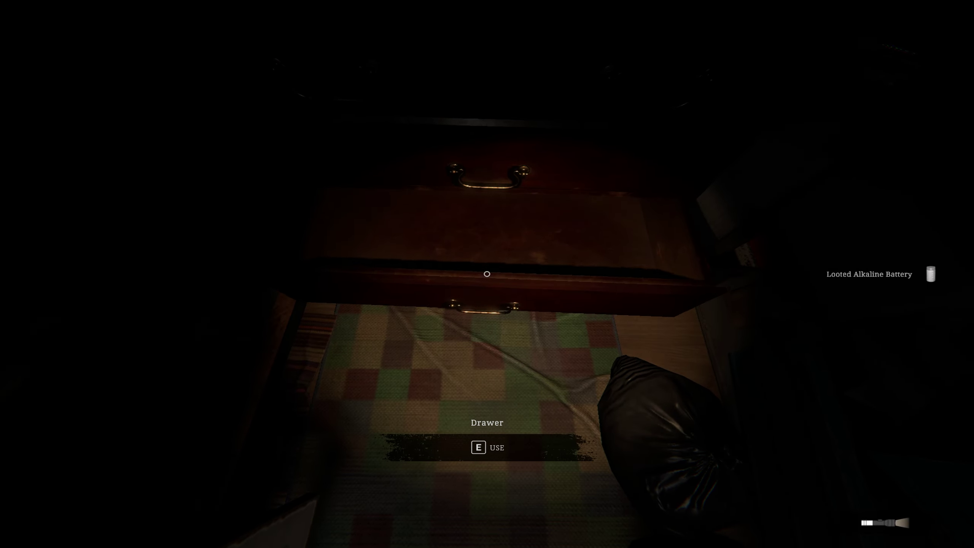
key(e)
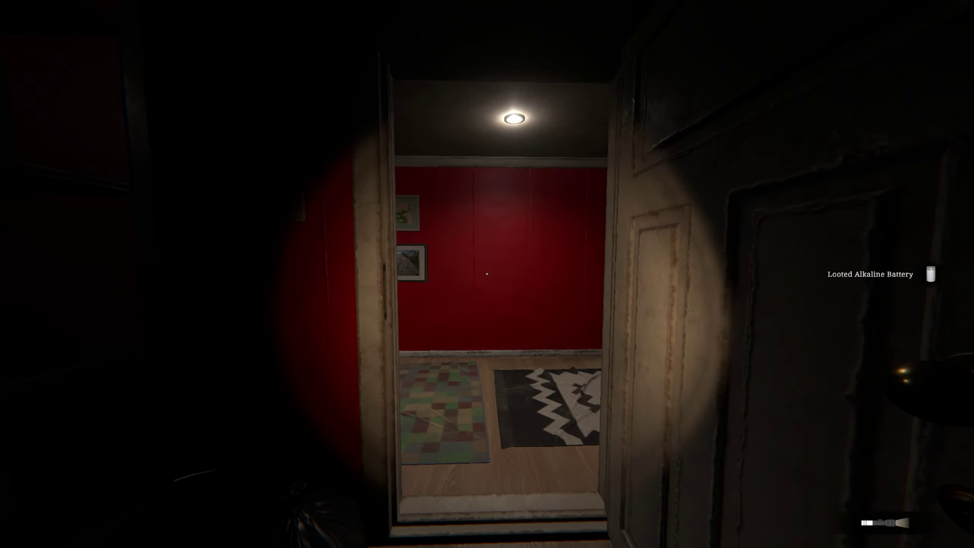
- Light the storage hall, cross it, try the padlock-coded white door, and turn back
key(e)
key(w)
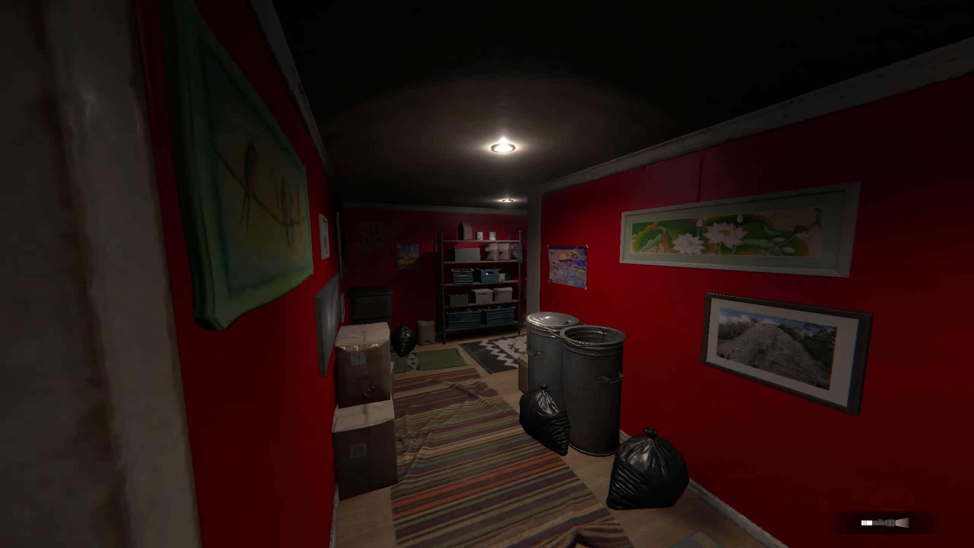
key(w)
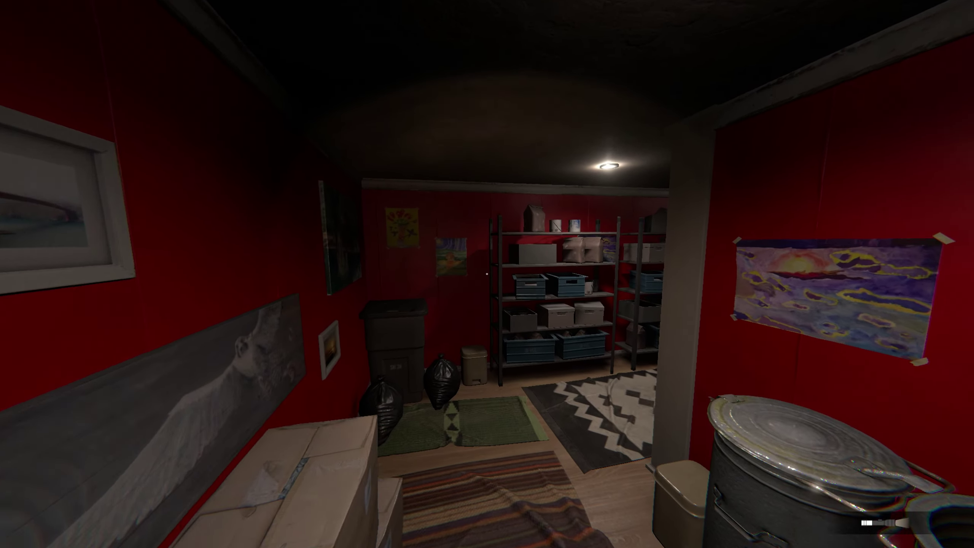
key(w)
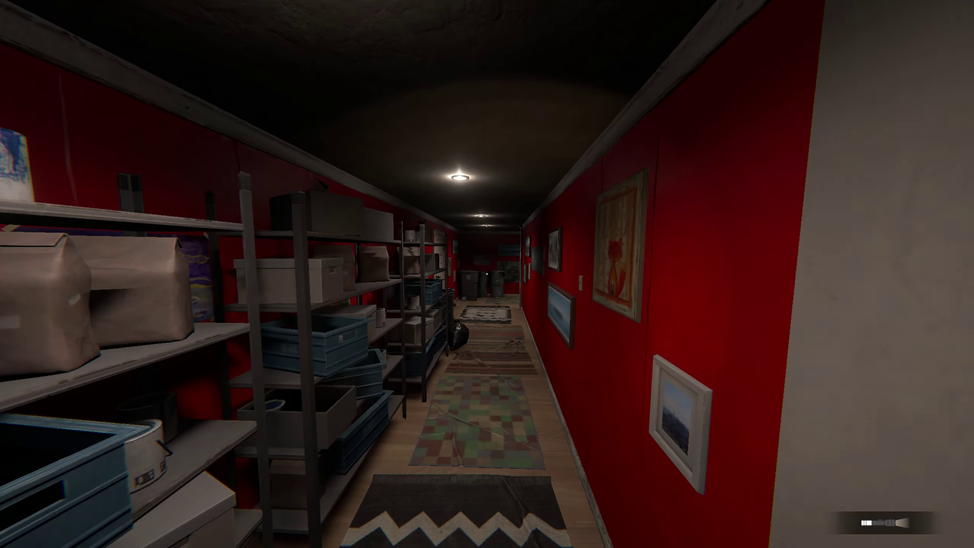
key(w)
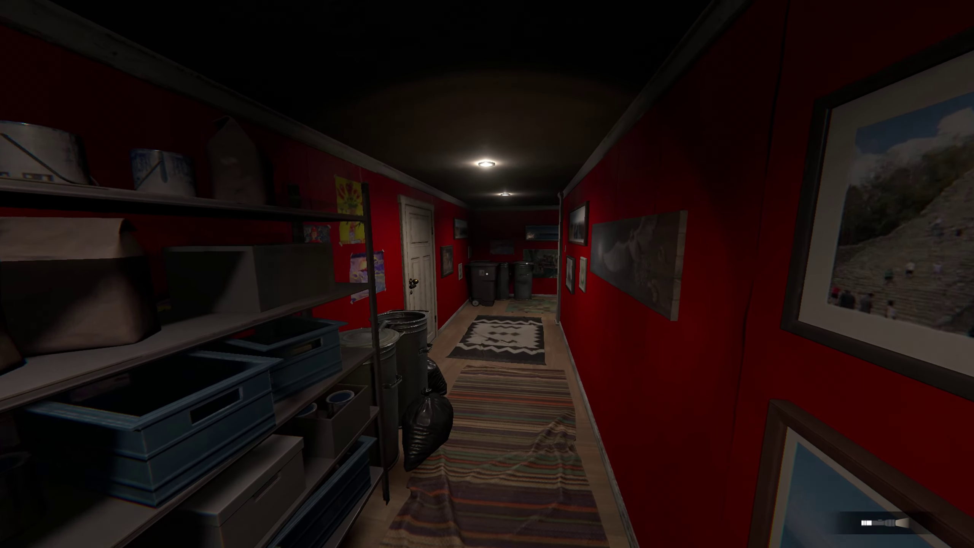
key(w)
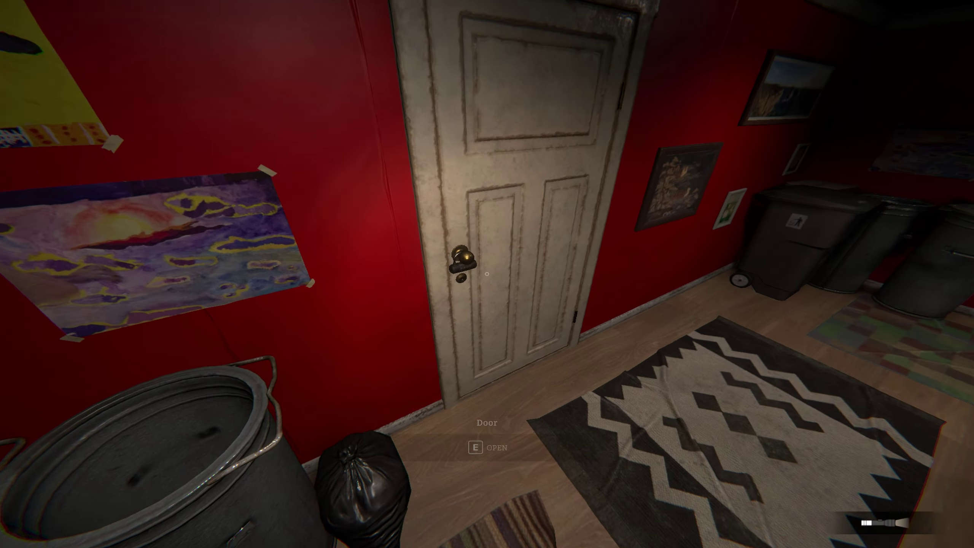
key(e)
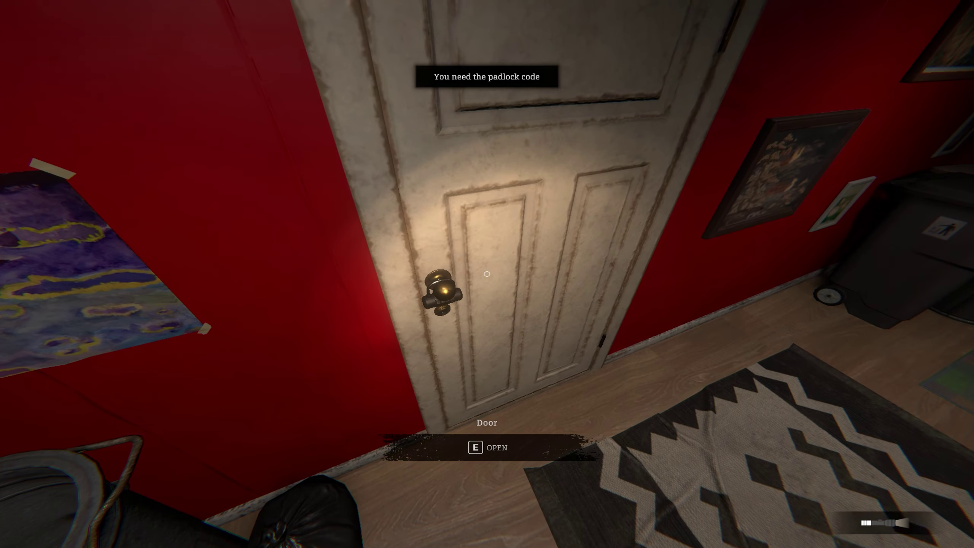
key(w)
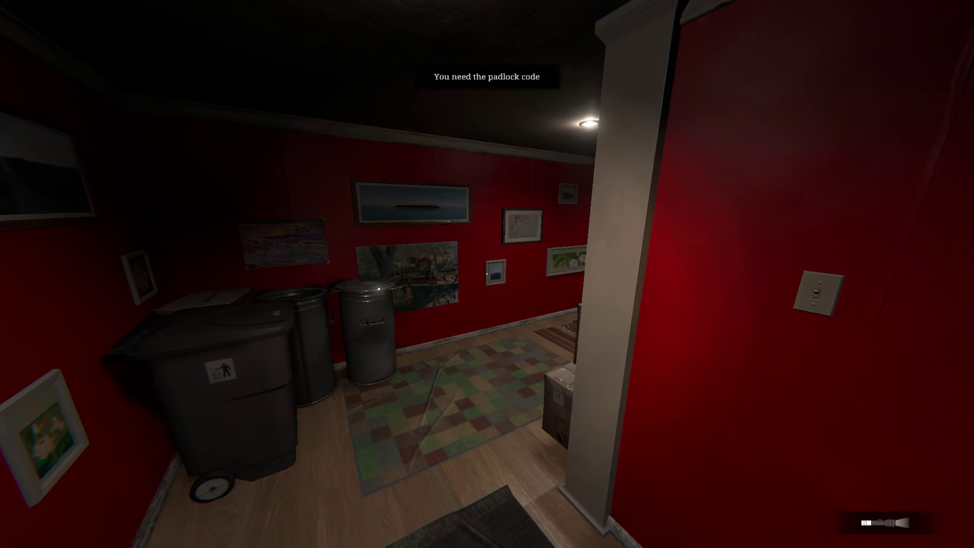
- Combine the battery with the flashlight in the inventory
key(Tab)
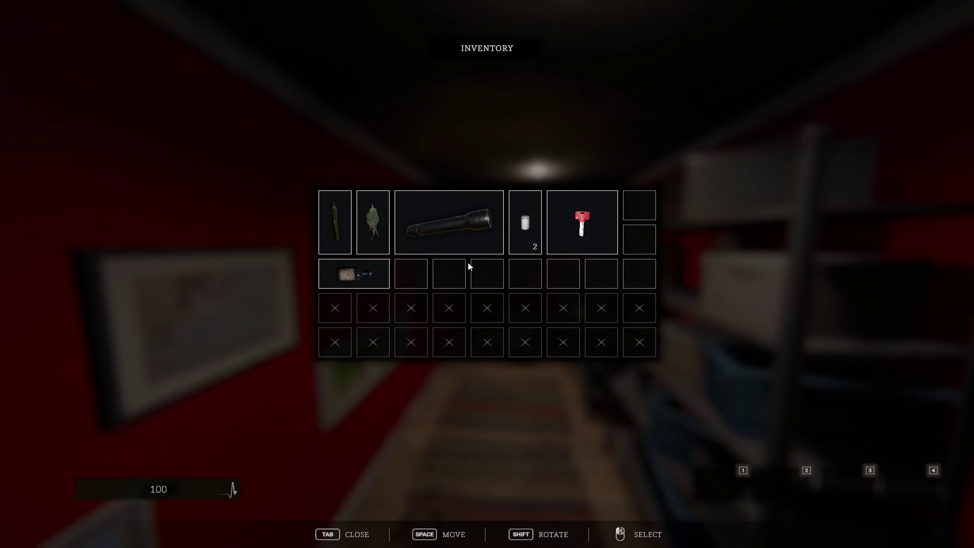
right_click(523, 237)
click(572, 201)
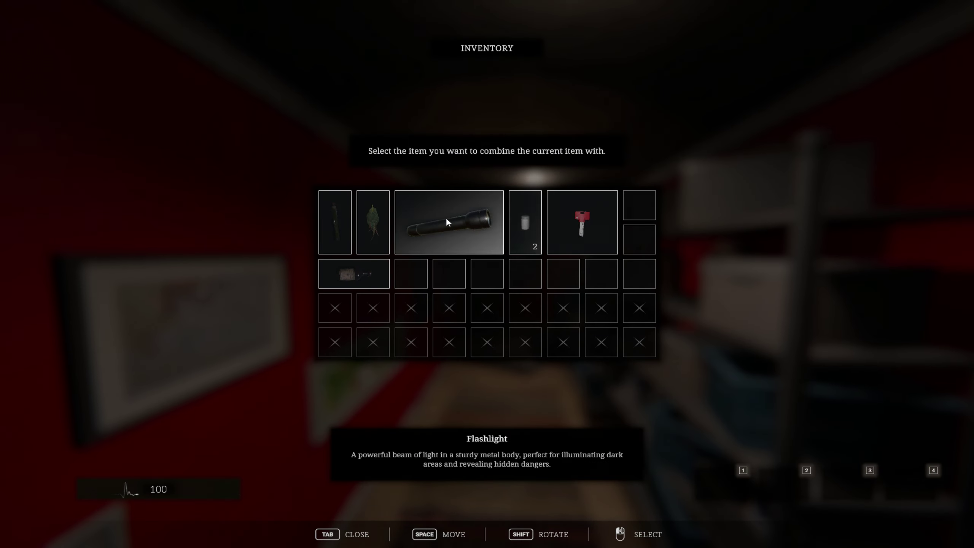
click(473, 227)
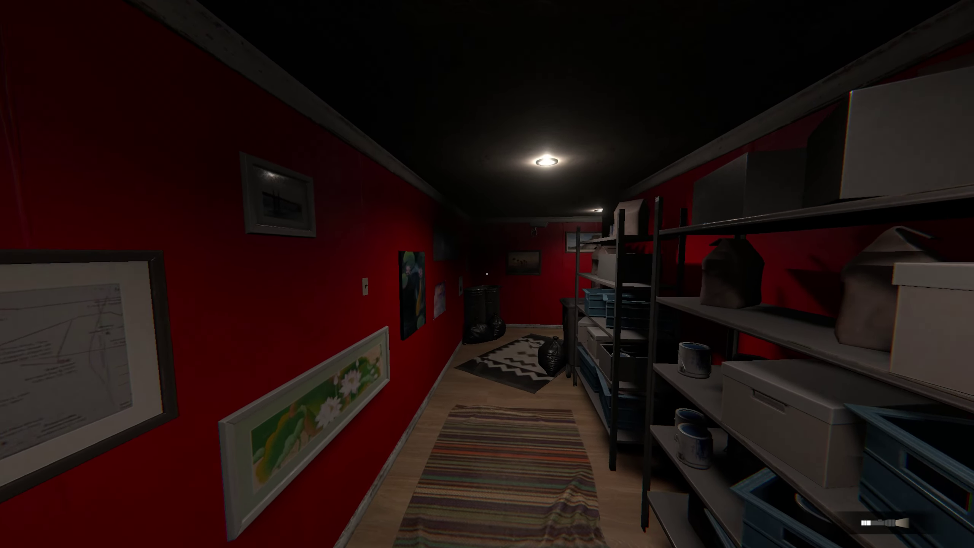
key(Tab)
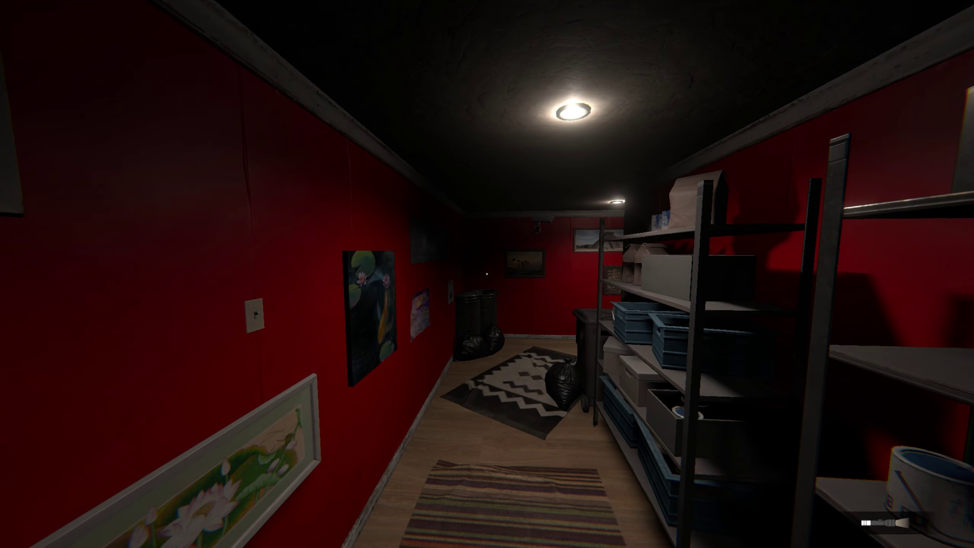
- Walk on through the storage room and use the flashlight from the inventory
key(w)
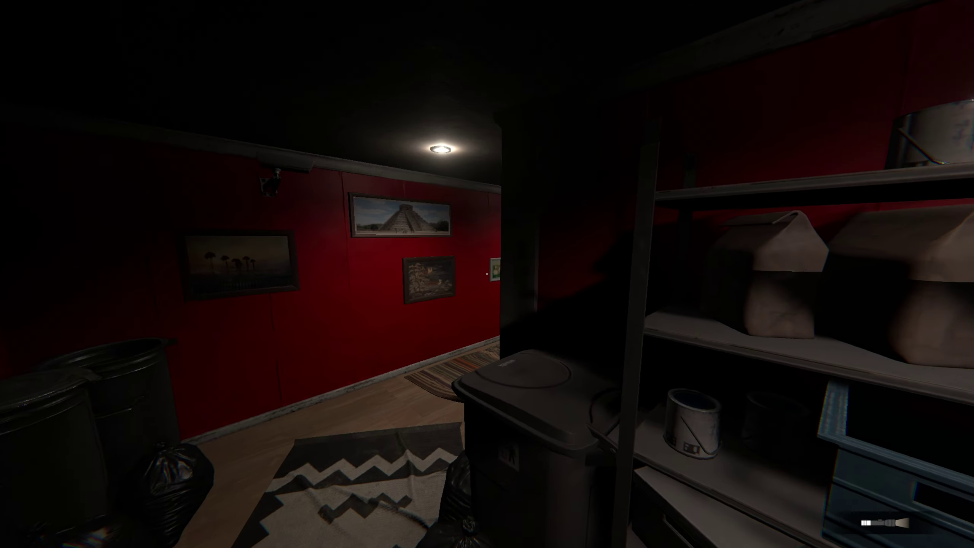
key(Tab)
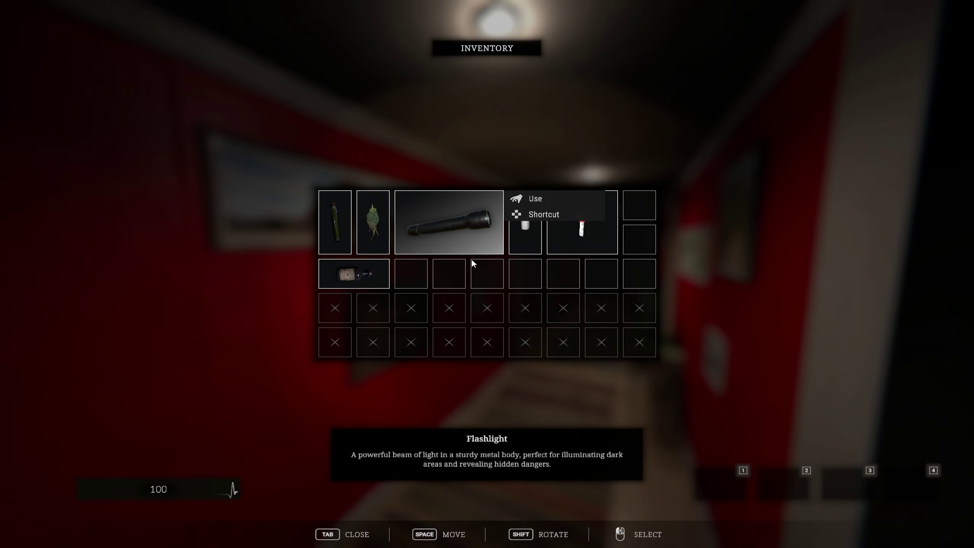
click(544, 214)
- Walk through the doorway into the grey corridors, briefly checking the inventory
key(w)
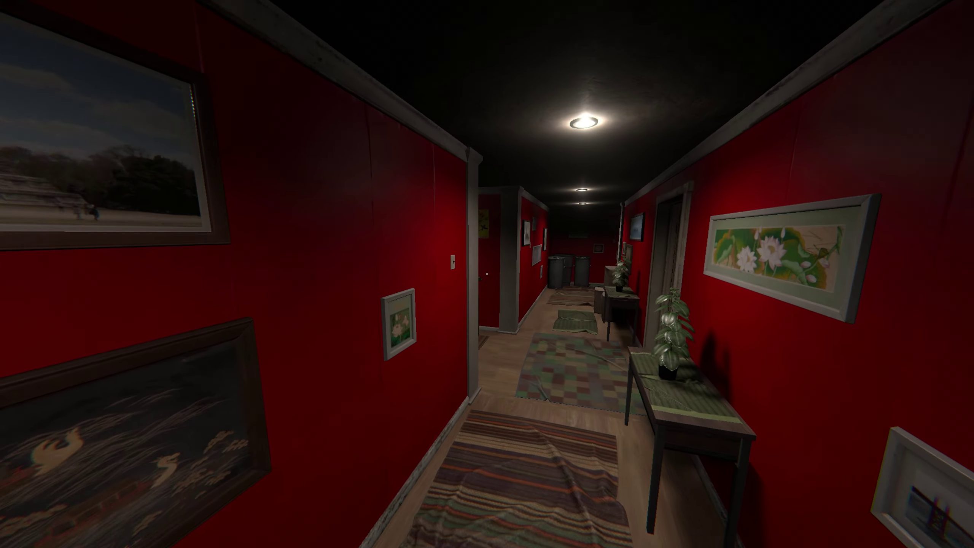
key(w)
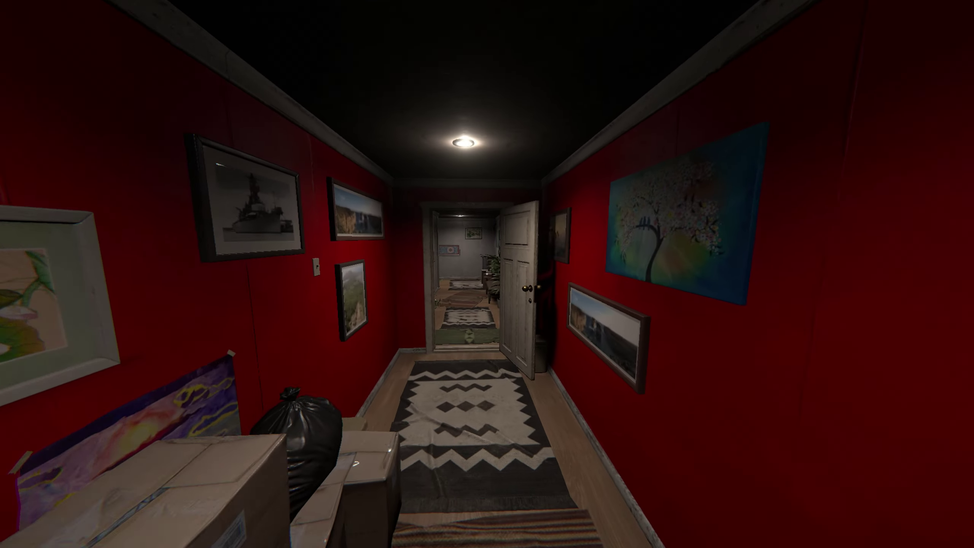
key(w)
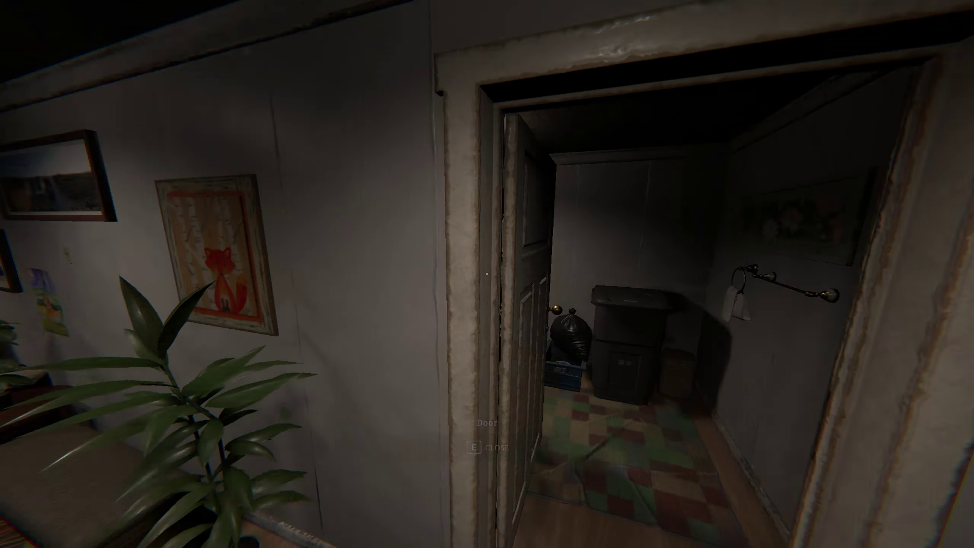
key(w)
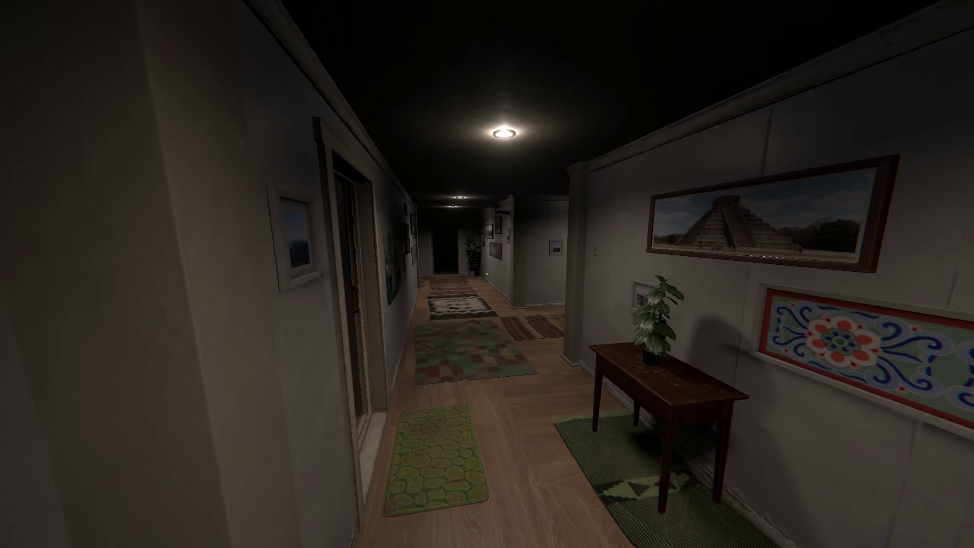
key(Tab)
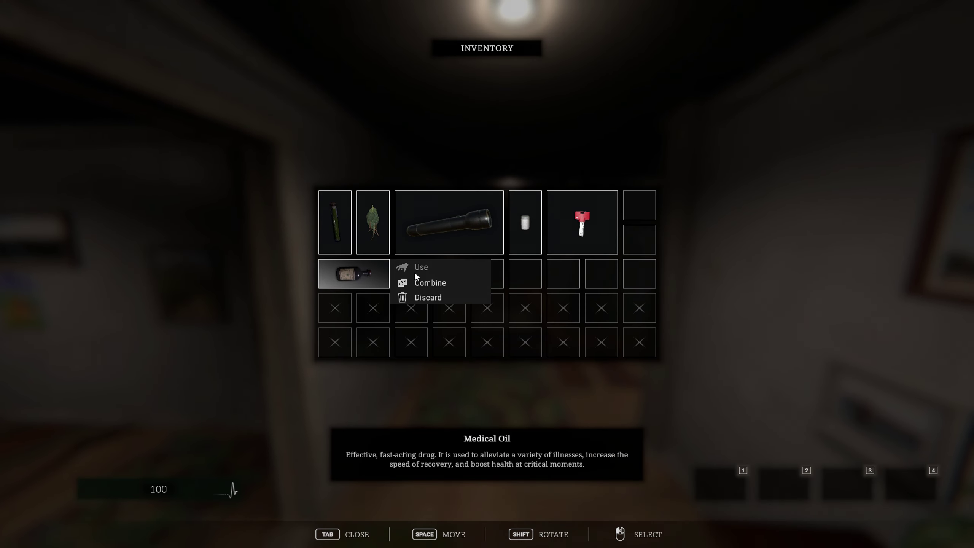
key(Tab)
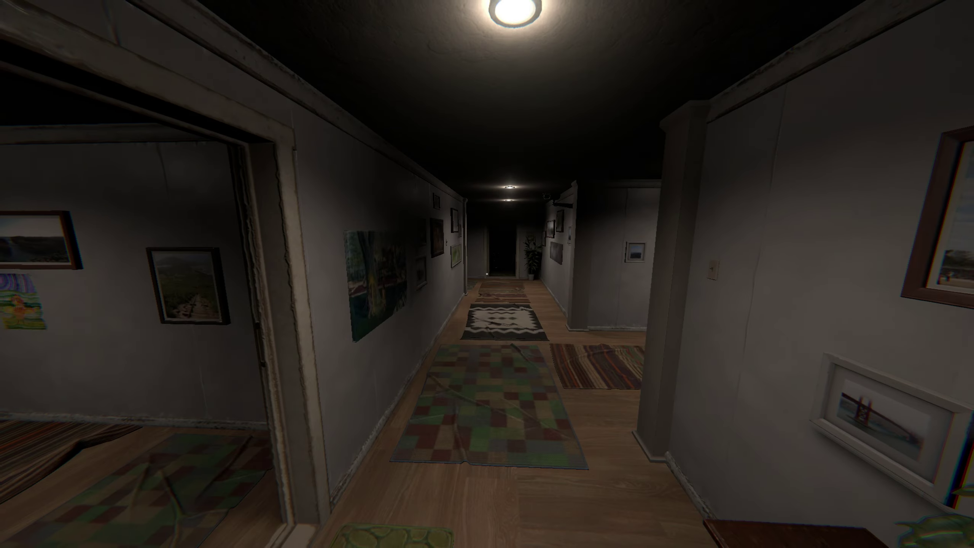
- Walk the dark corridor past the bench toward the Level 2 door, relighting the flashlight
key(w)
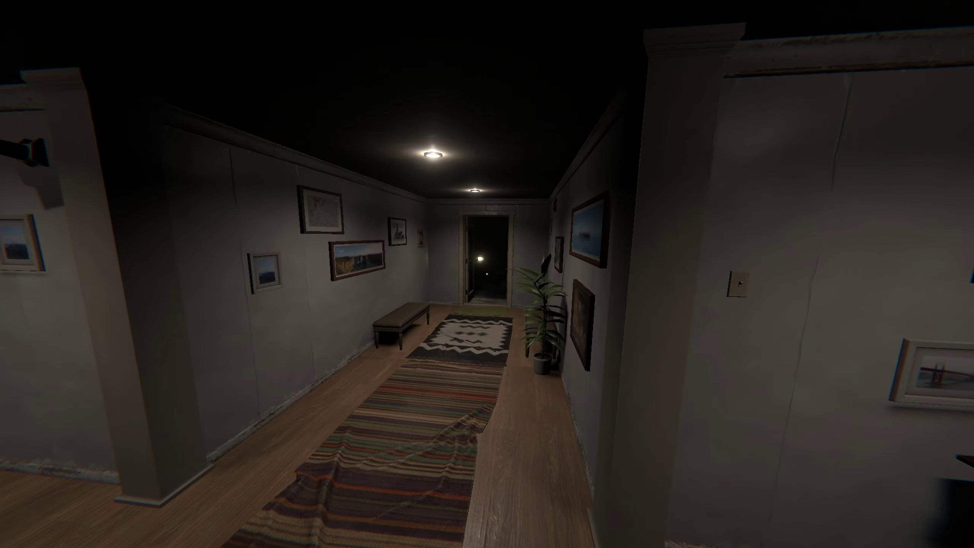
key(w)
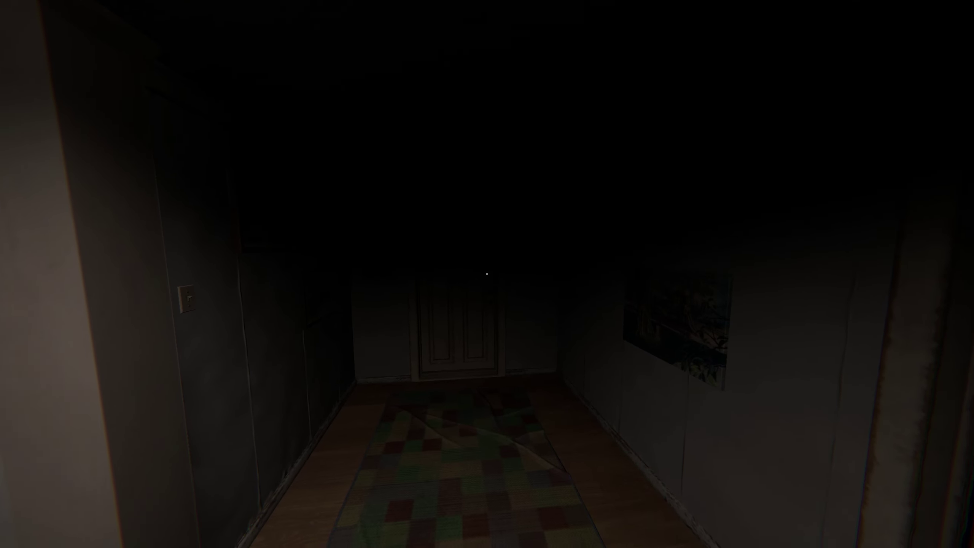
key(Tab)
right_click(466, 234)
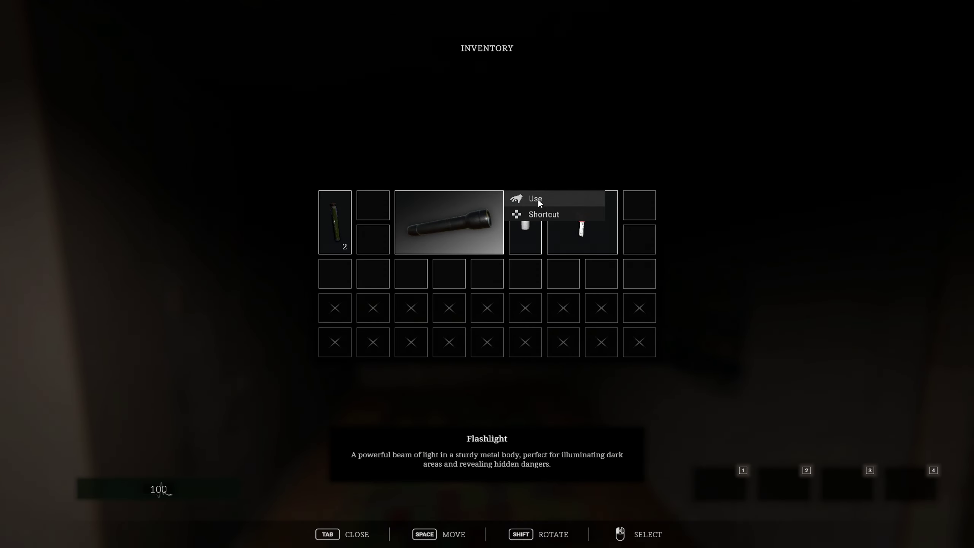
click(444, 279)
key(Tab)
- Try the locked Level 2 door, then check the key's options in the inventory
key(w)
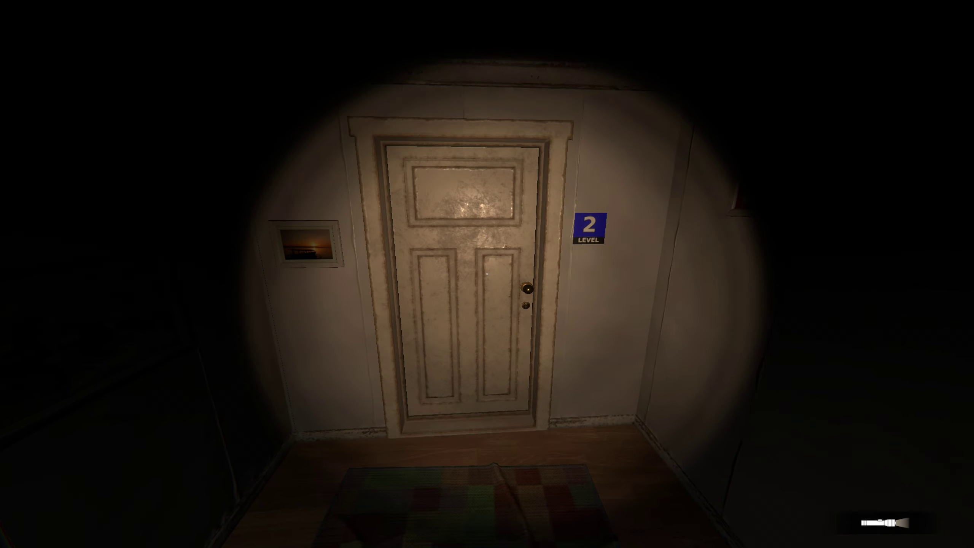
key(e)
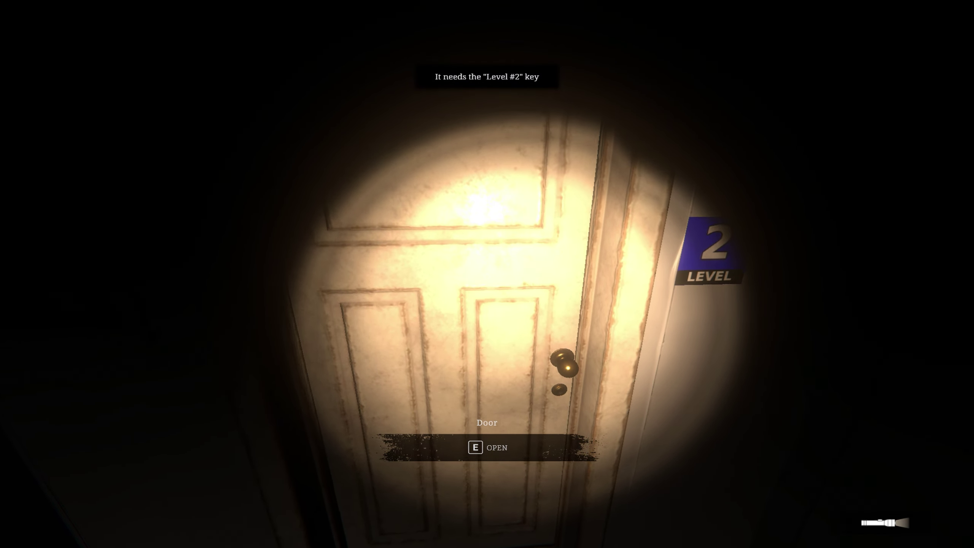
key(Tab)
right_click(567, 226)
click(643, 204)
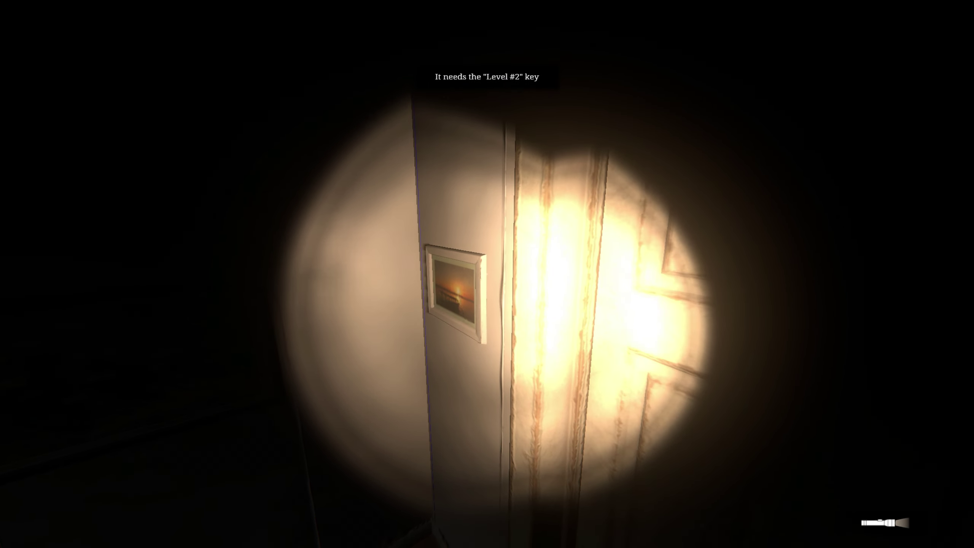
- Switch on the lights by the Level 2 door, review the items, and walk into the red hallway
key(e)
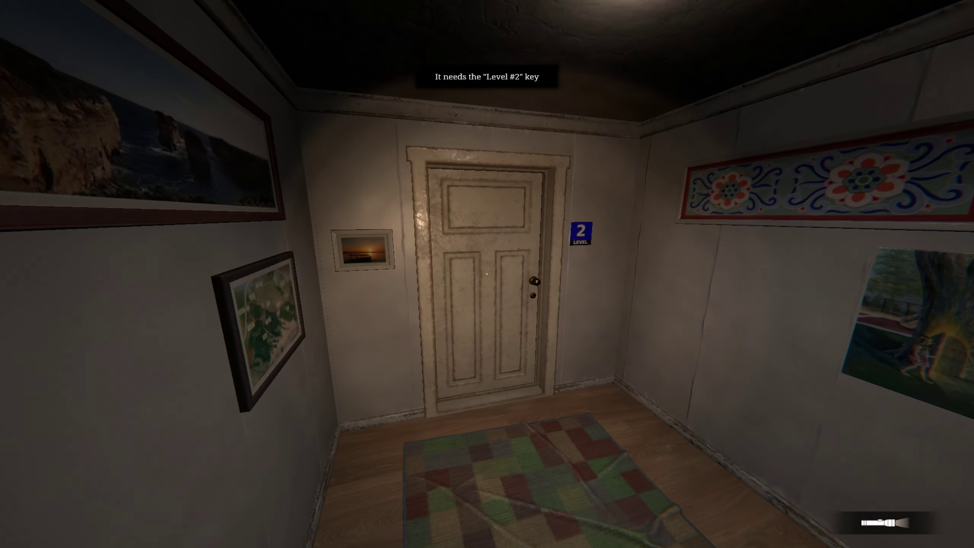
key(Tab)
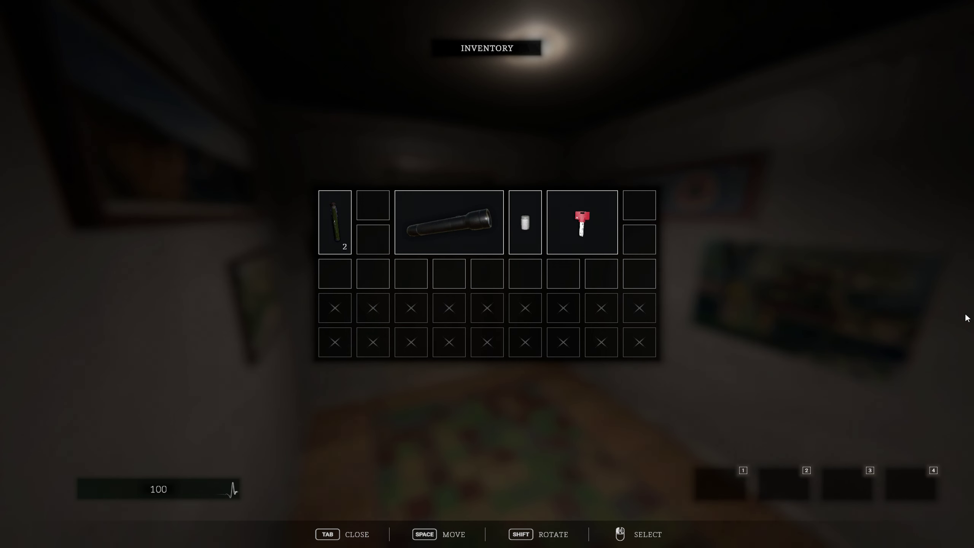
key(Tab)
key(w)
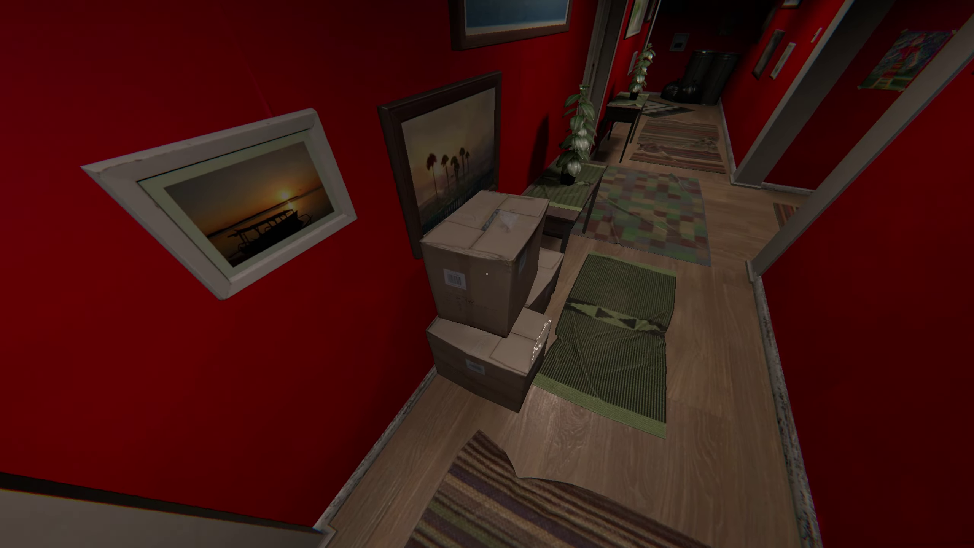
- Take the small key from the middle storage room shelf and exit to the hallway
key(w)
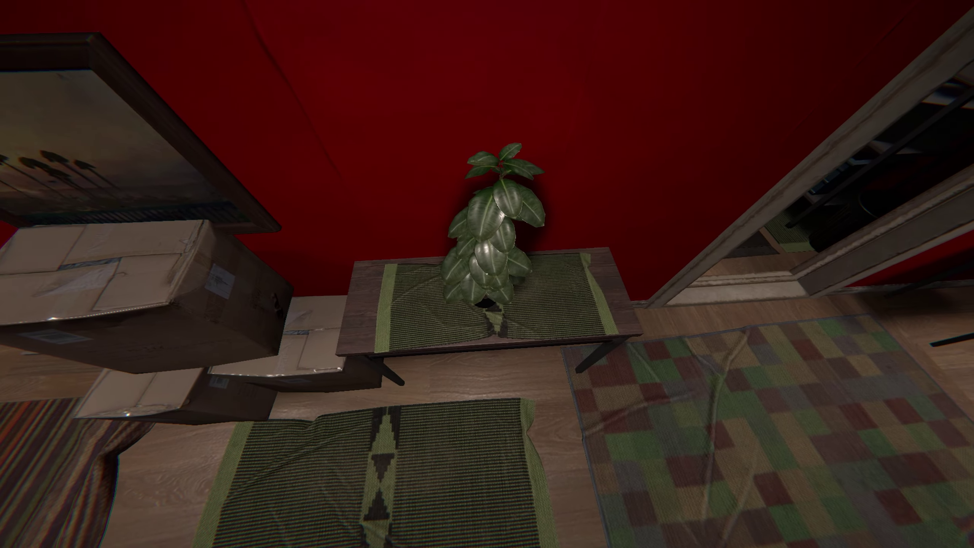
key(w)
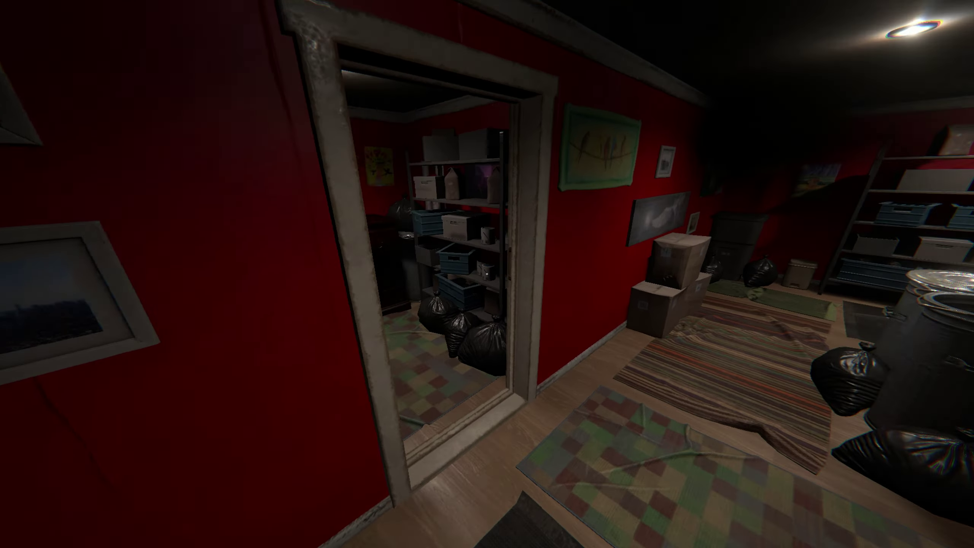
key(w)
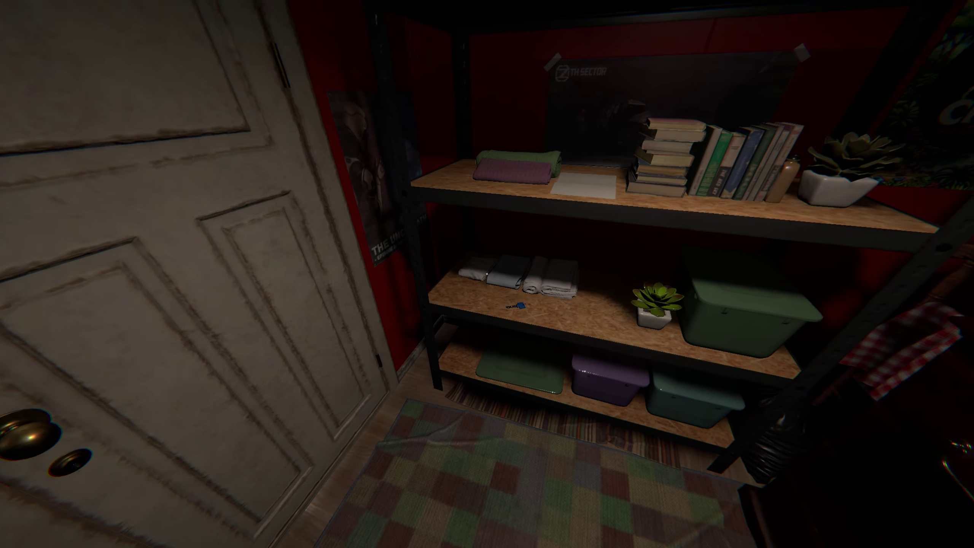
key(w)
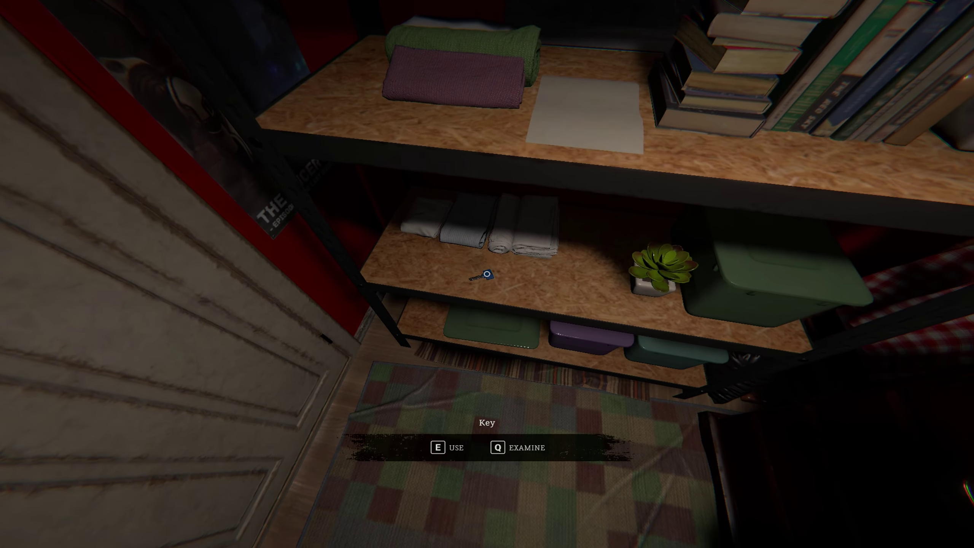
key(e)
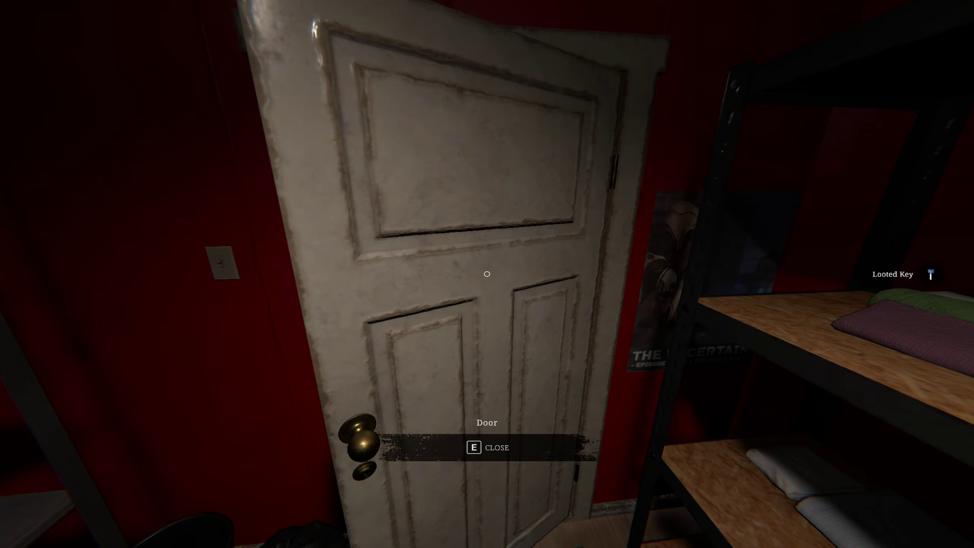
key(w)
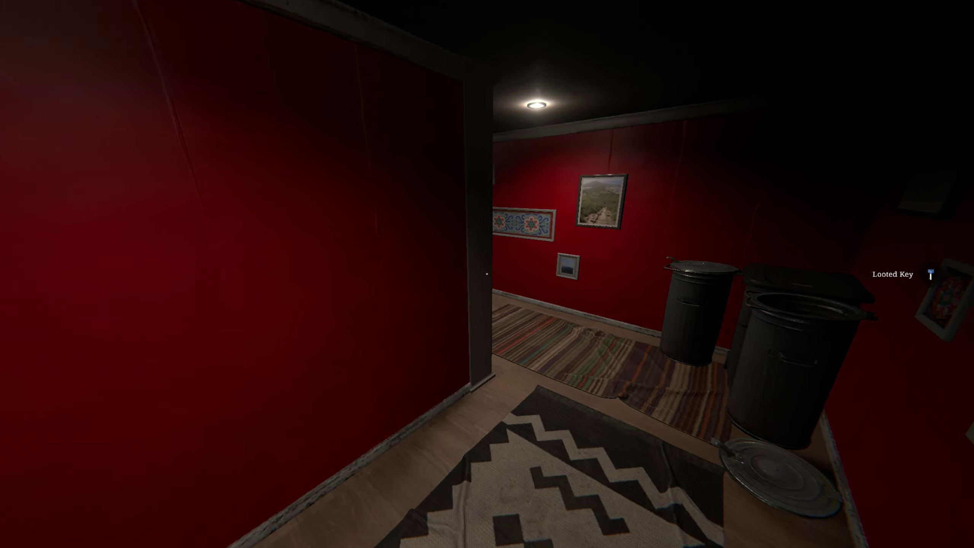
- Retrace the red hallway and grey corridor to the bench area
key(w)
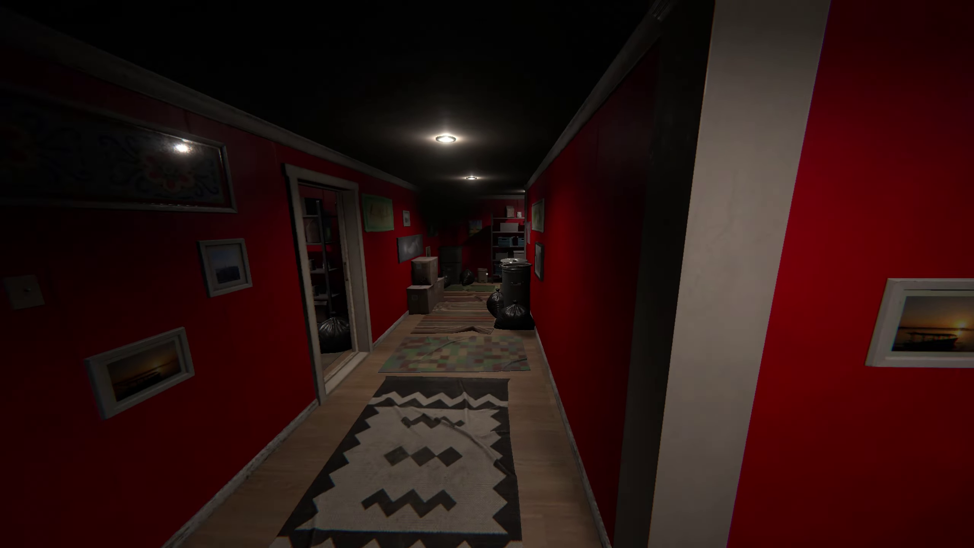
key(w)
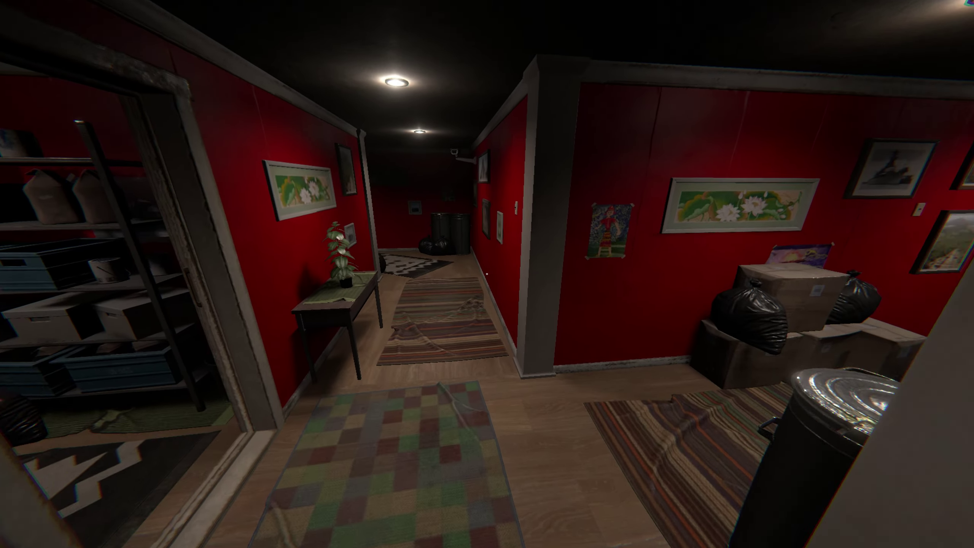
key(w)
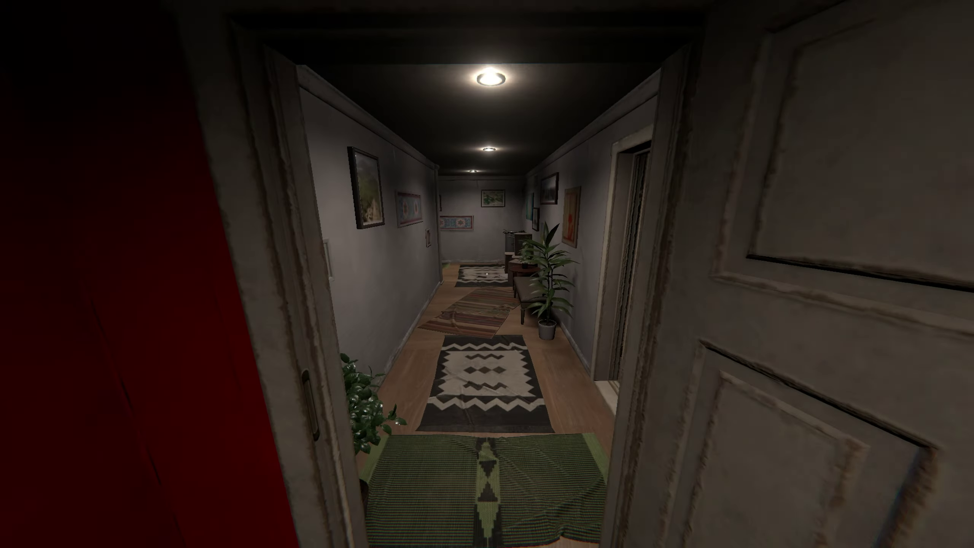
key(w)
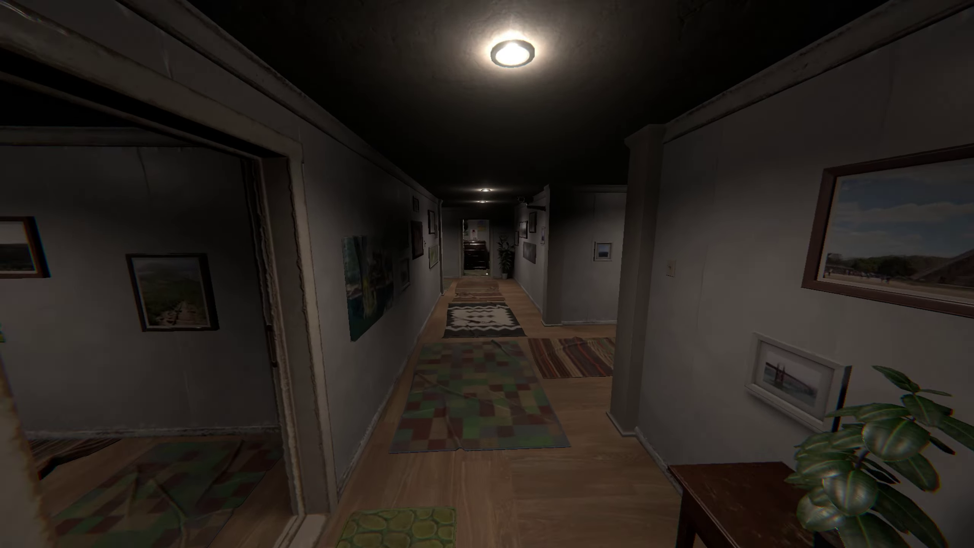
key(w)
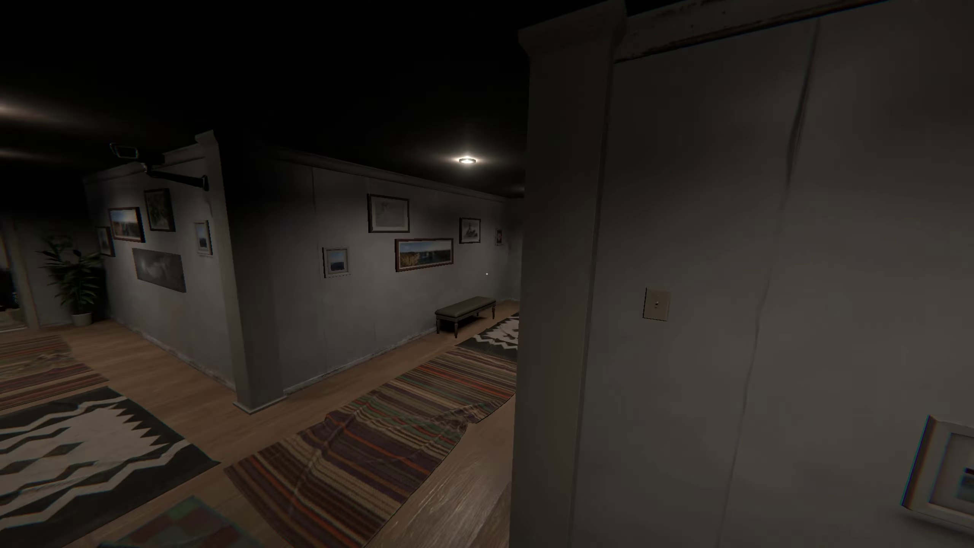
- Bring up the Key and its options in the inventory at the door
key(w)
key(Tab)
right_click(548, 230)
key(Escape)
- Open the unlocked door into the dark room and equip the flashlight
key(Tab)
key(e)
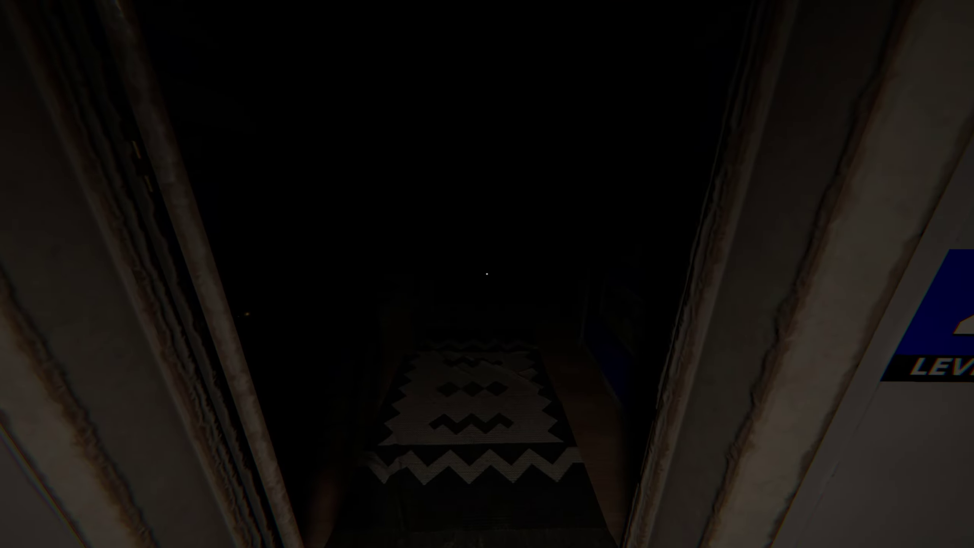
key(Tab)
click(497, 199)
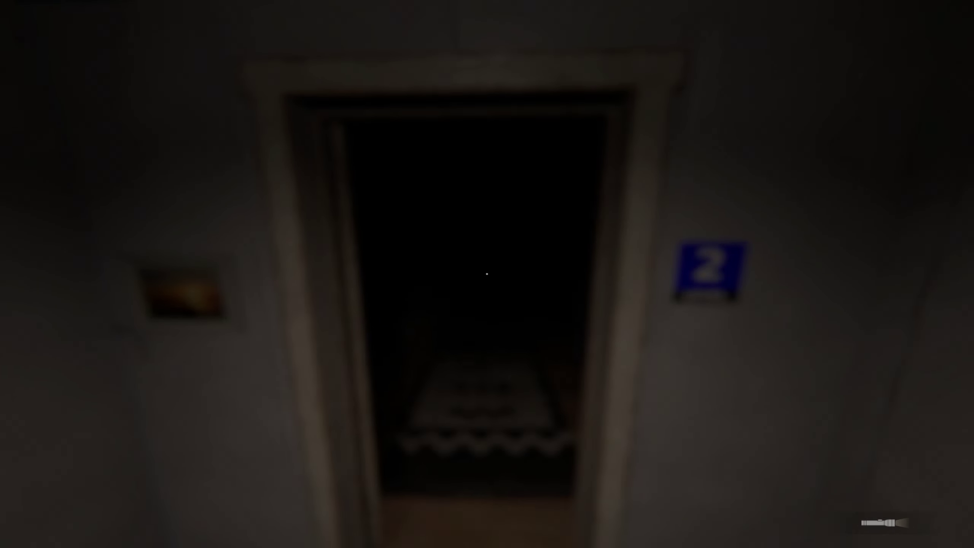
- Enter the blue hallway, switch on its light, and look around
key(w)
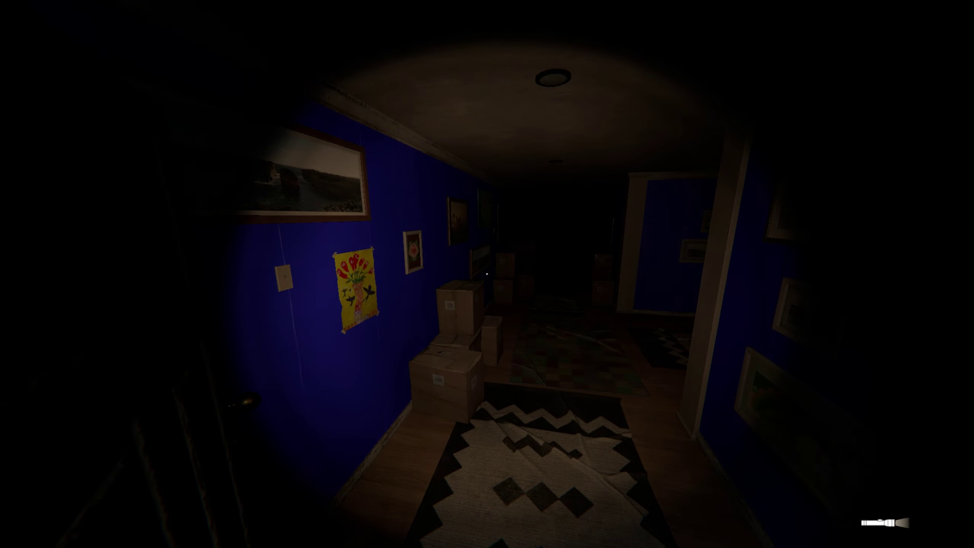
key(e)
key(w)
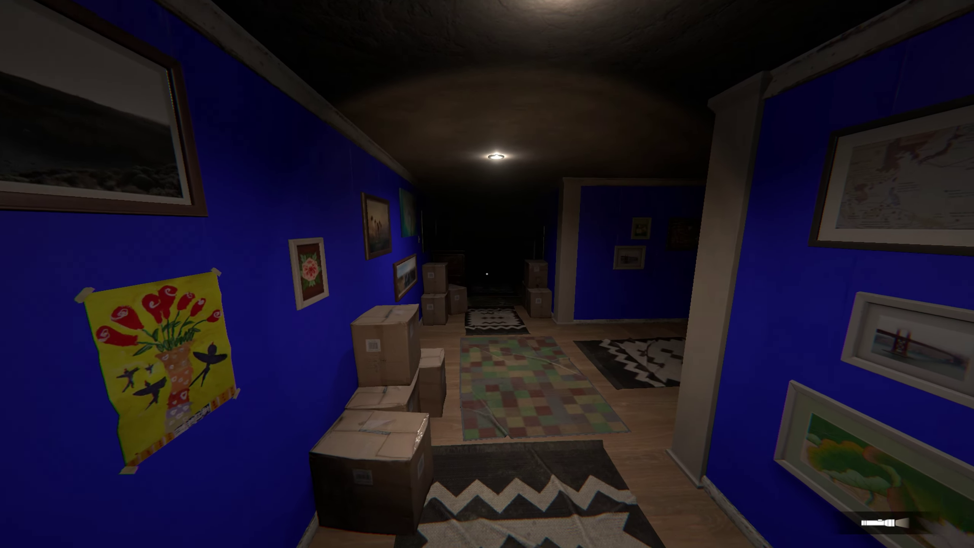
key(w)
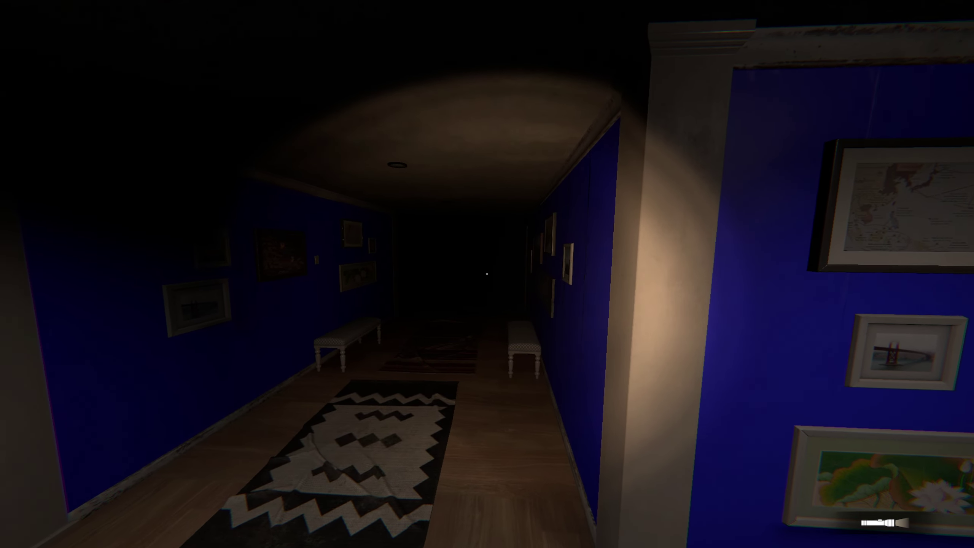
- Light the bench room, pass the box area, and switch on the light by the far door
key(w)
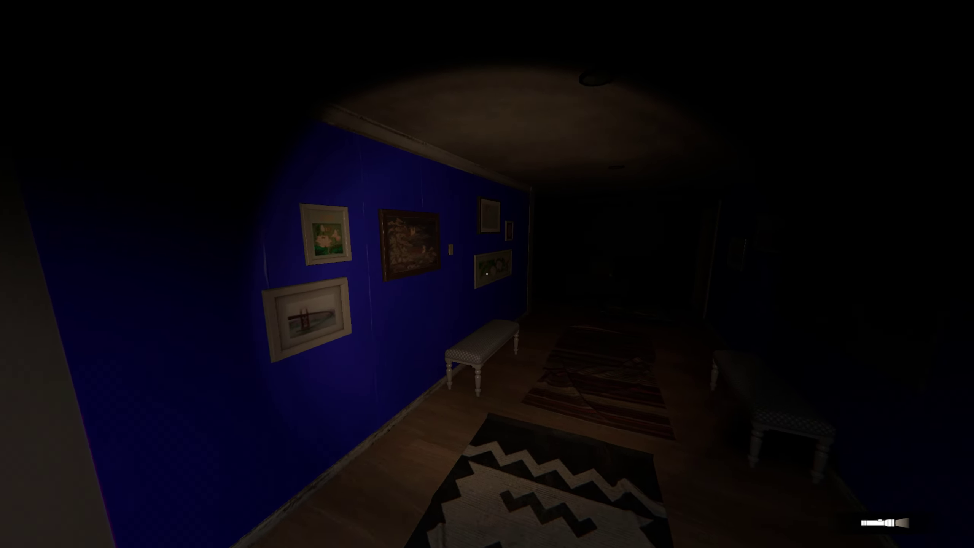
key(e)
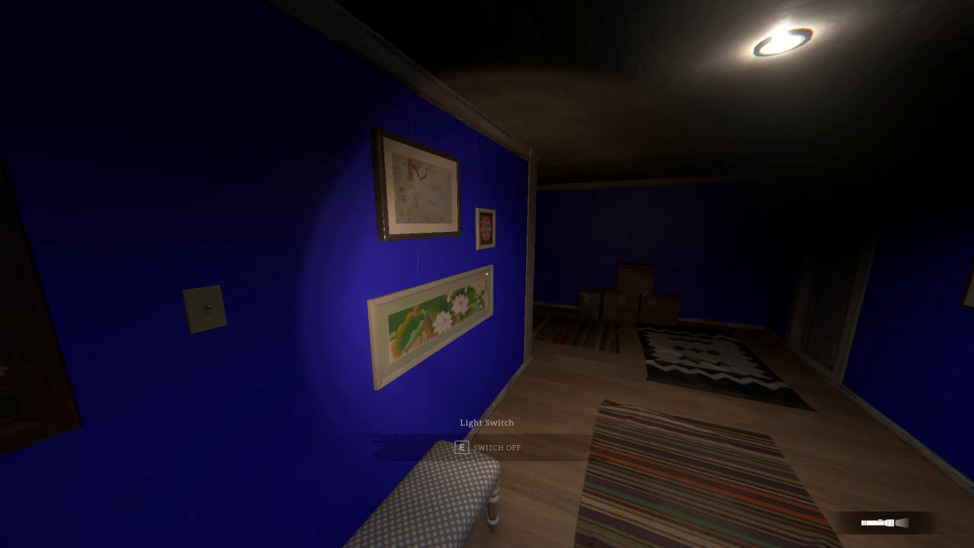
key(w)
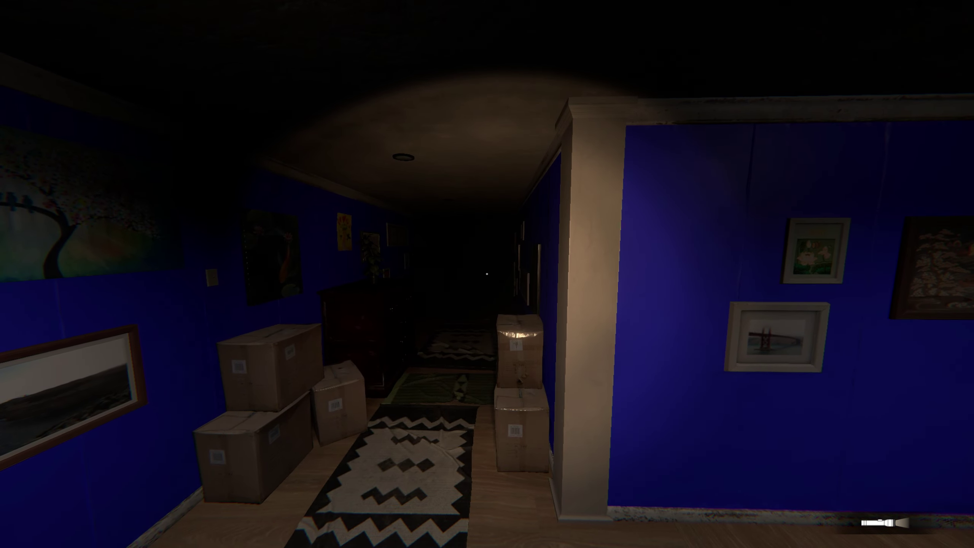
key(w)
key(w)
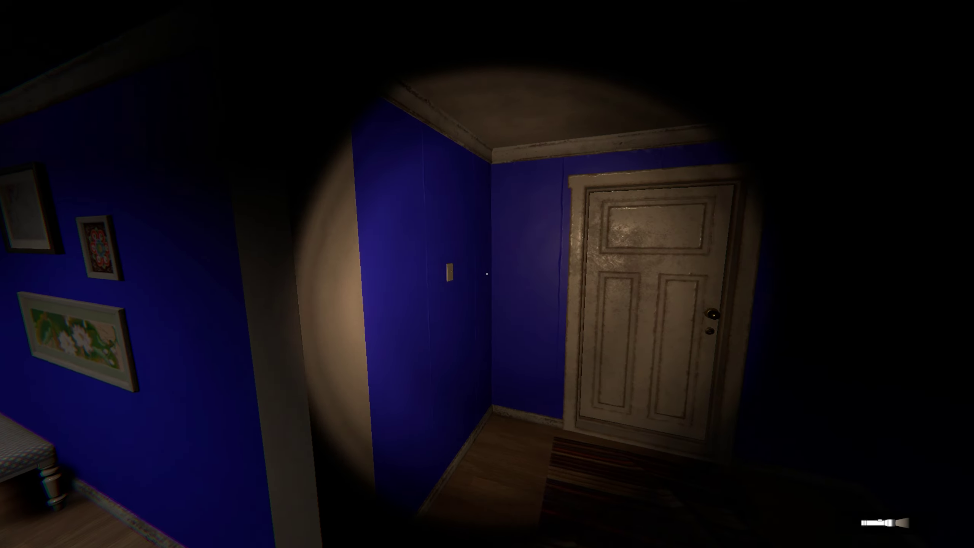
key(e)
key(e)
- Enter the storage room and check the expanded inventory grid
key(w)
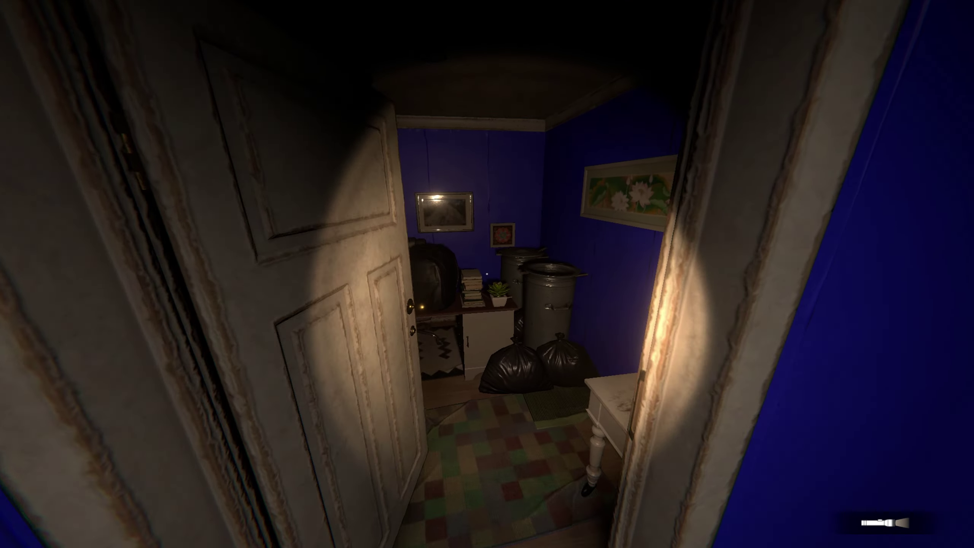
key(Tab)
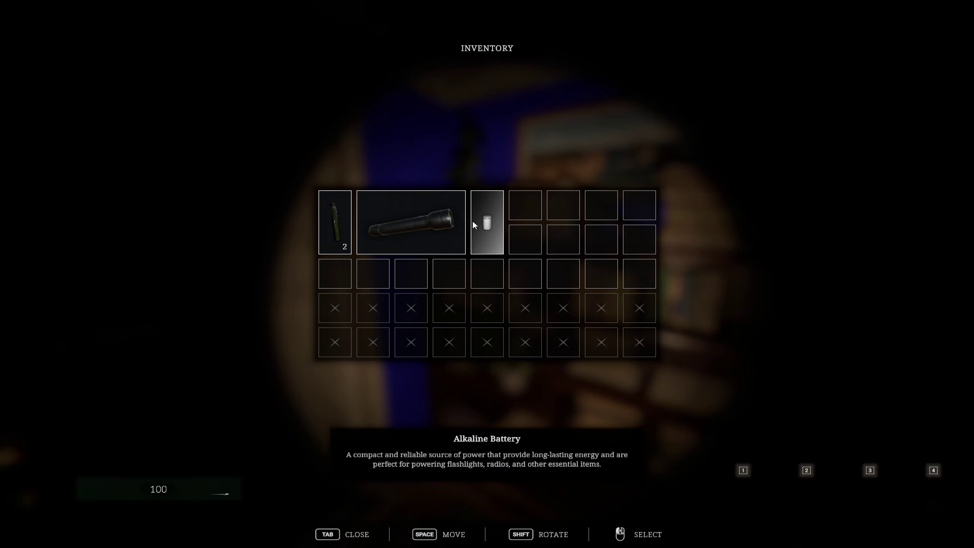
key(Tab)
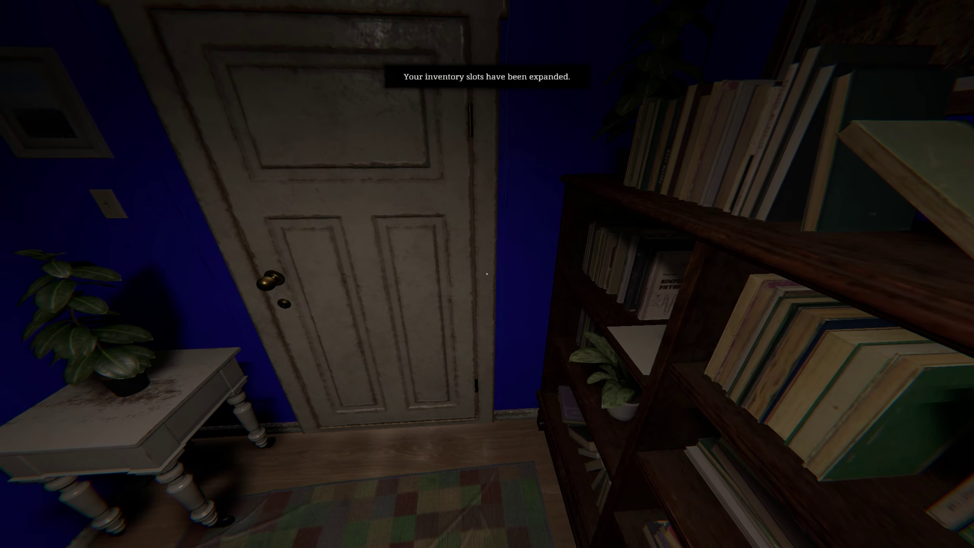
key(Tab)
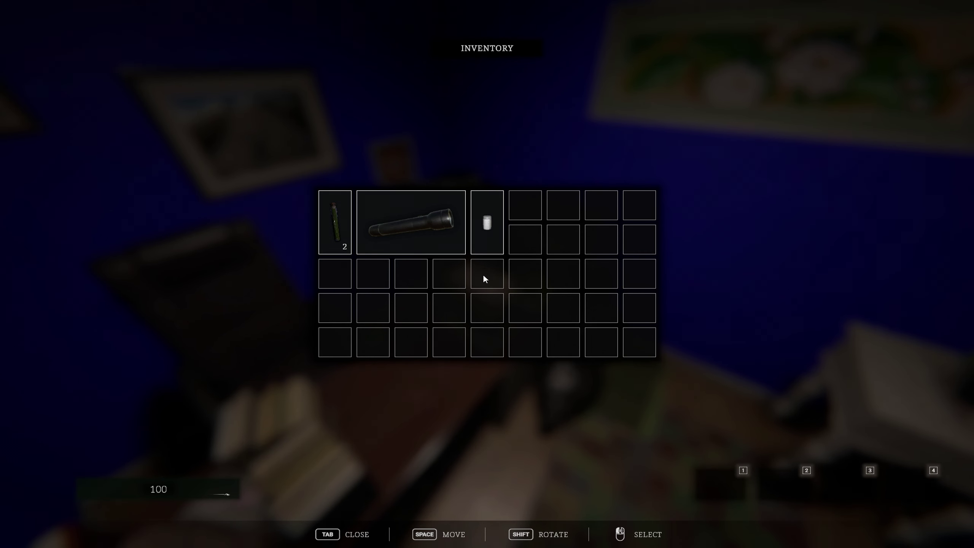
key(Tab)
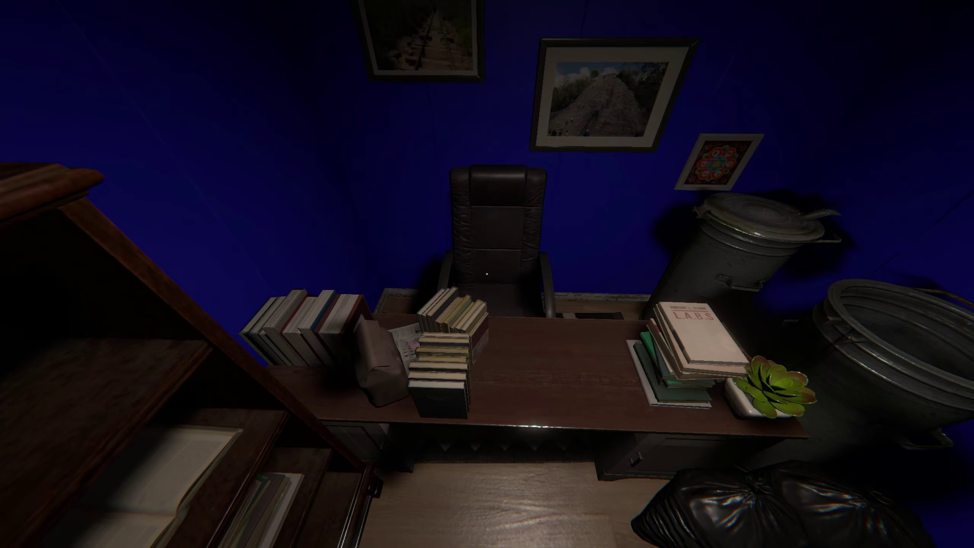
- Return to the blue hallway and turn the flashlight on
key(e)
key(Tab)
right_click(428, 221)
click(496, 199)
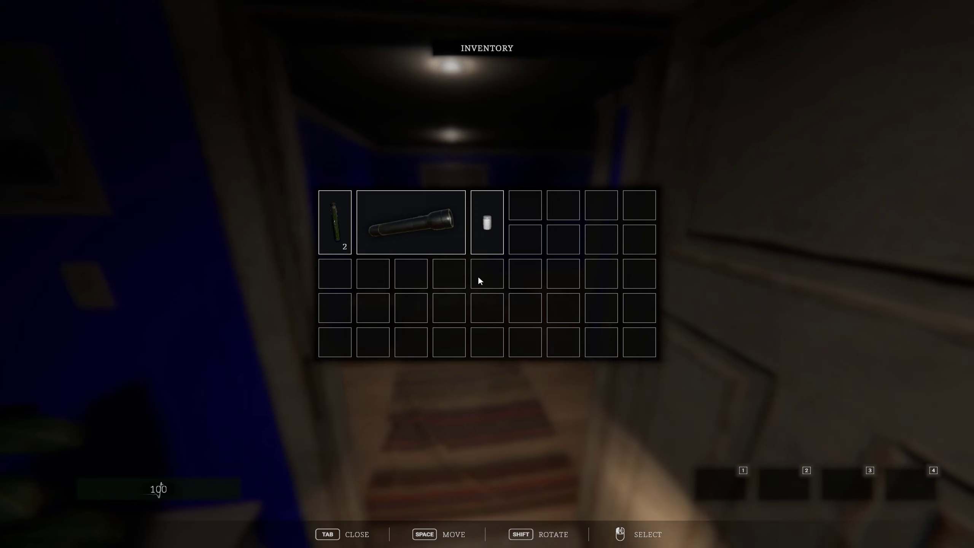
key(Tab)
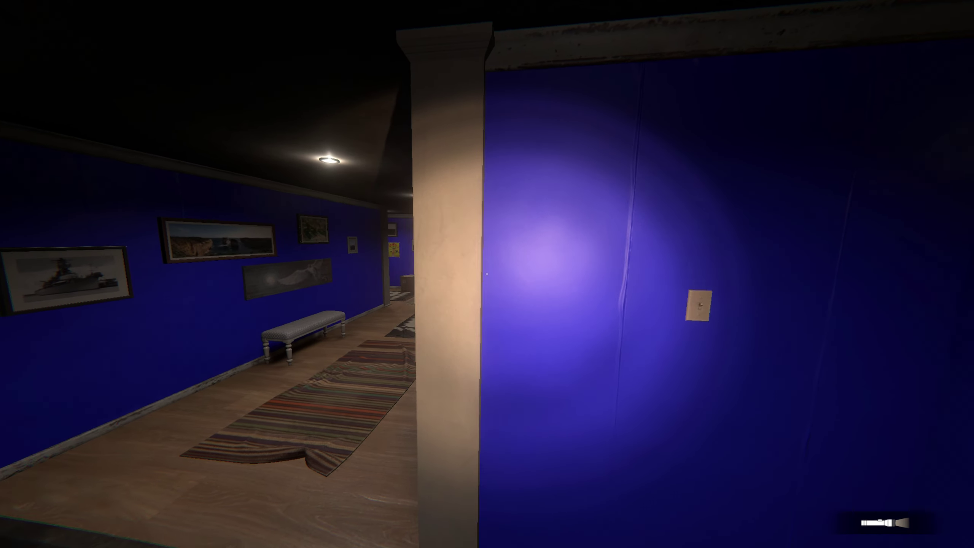
- Try the locked door, then walk through the boxes room toward the next hallway
key(w)
key(e)
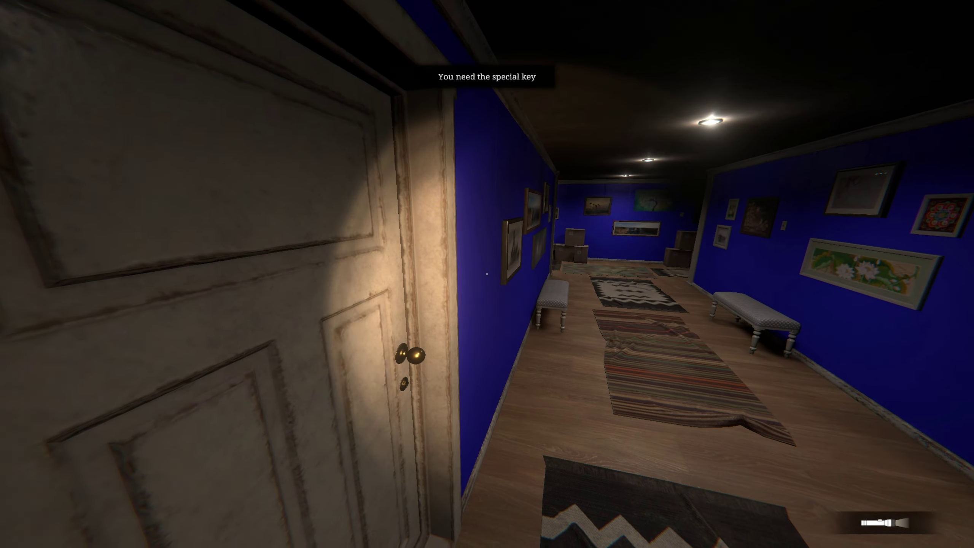
key(w)
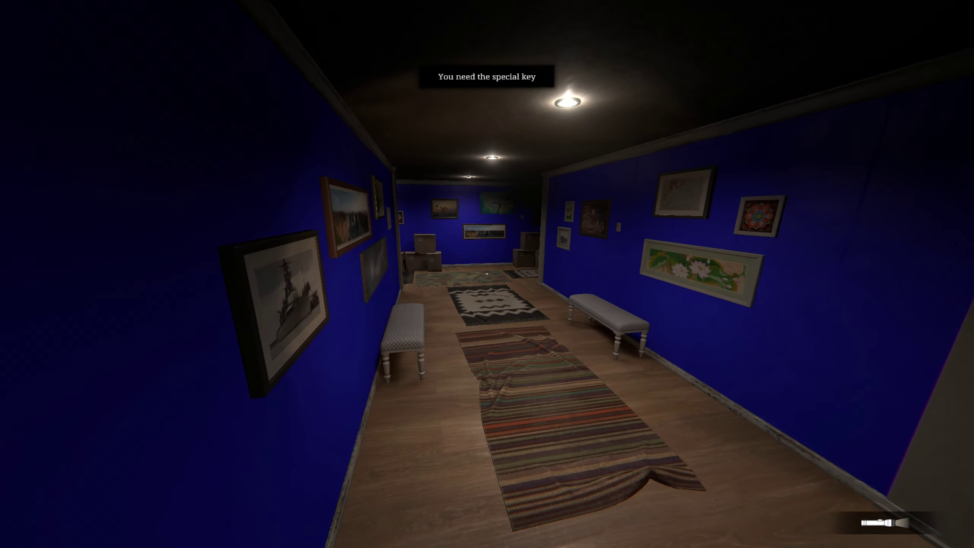
key(w)
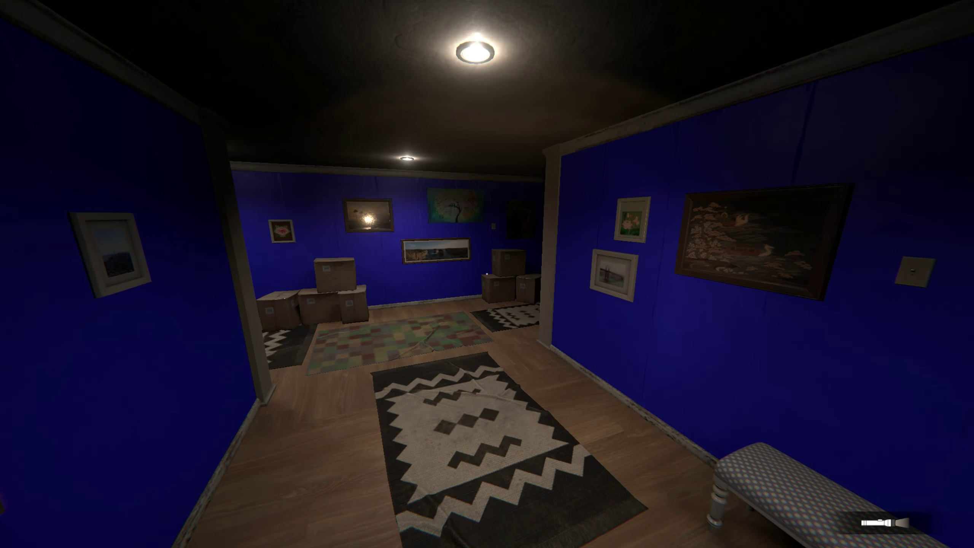
key(w)
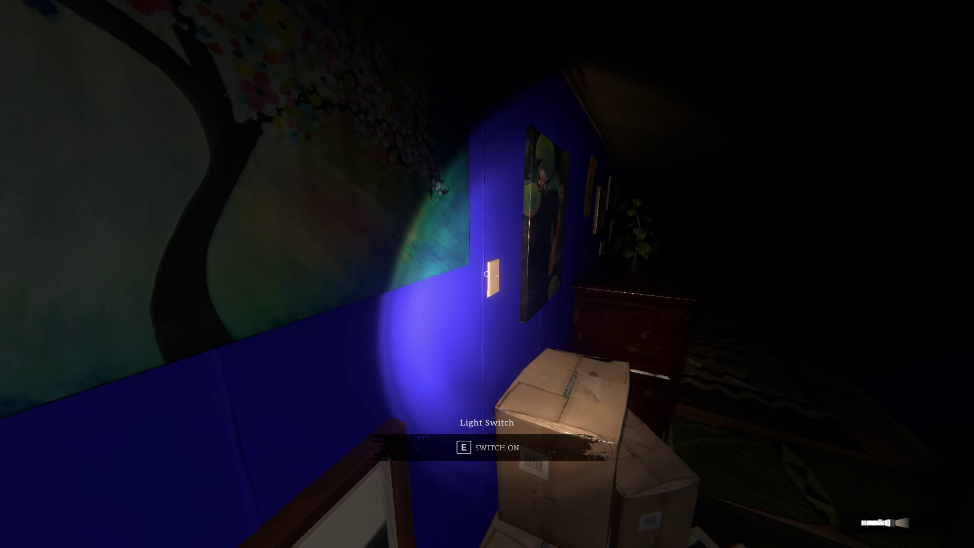
- Light the hallway and room, then search the dresser drawers, including the bottom one
key(e)
key(w)
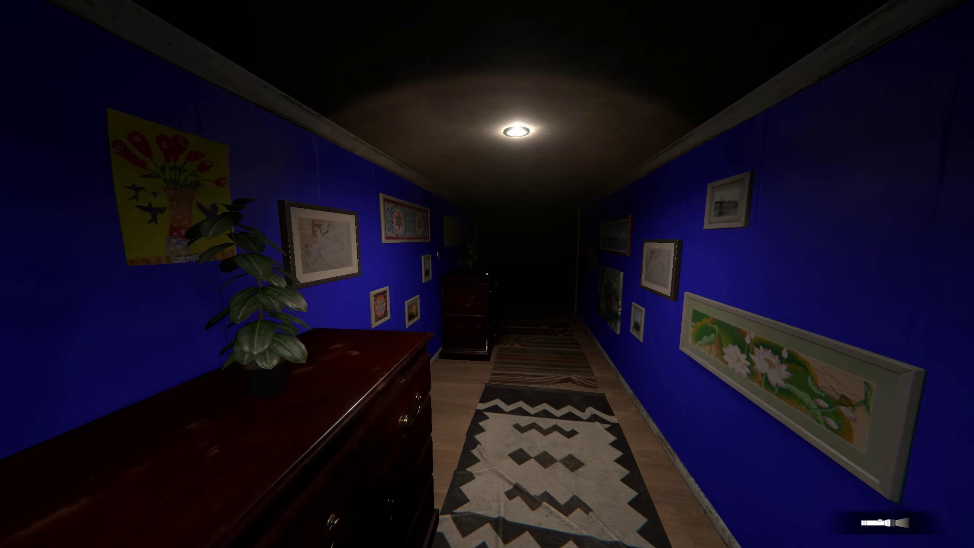
key(w)
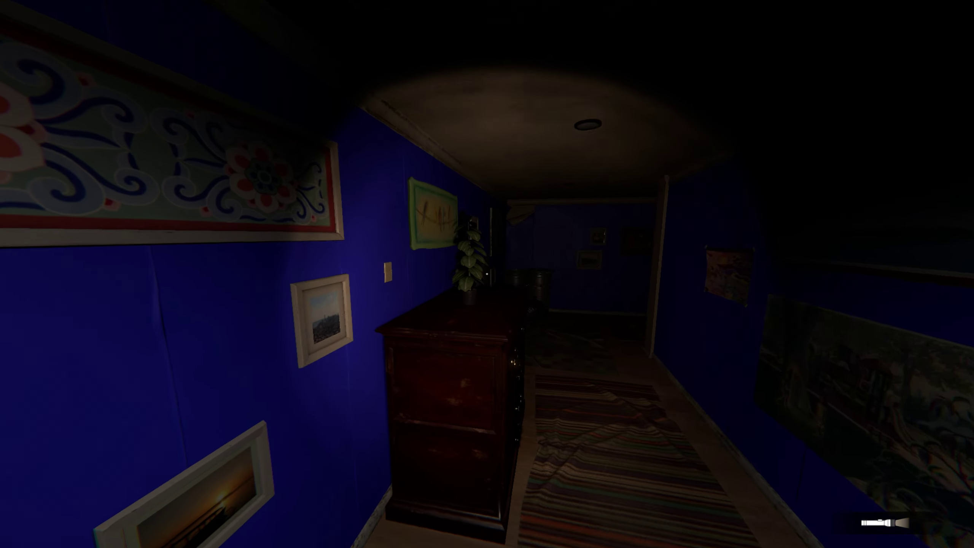
key(e)
key(w)
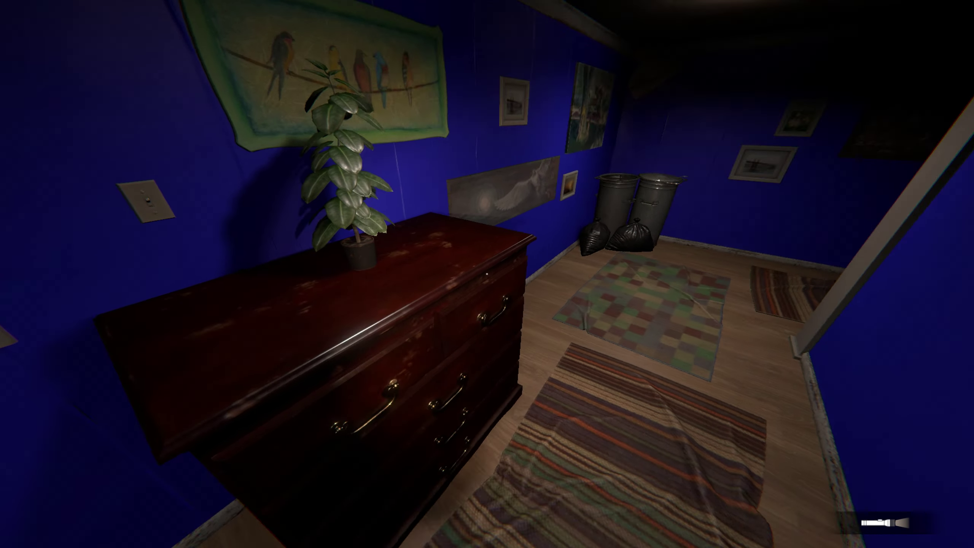
key(e)
key(w)
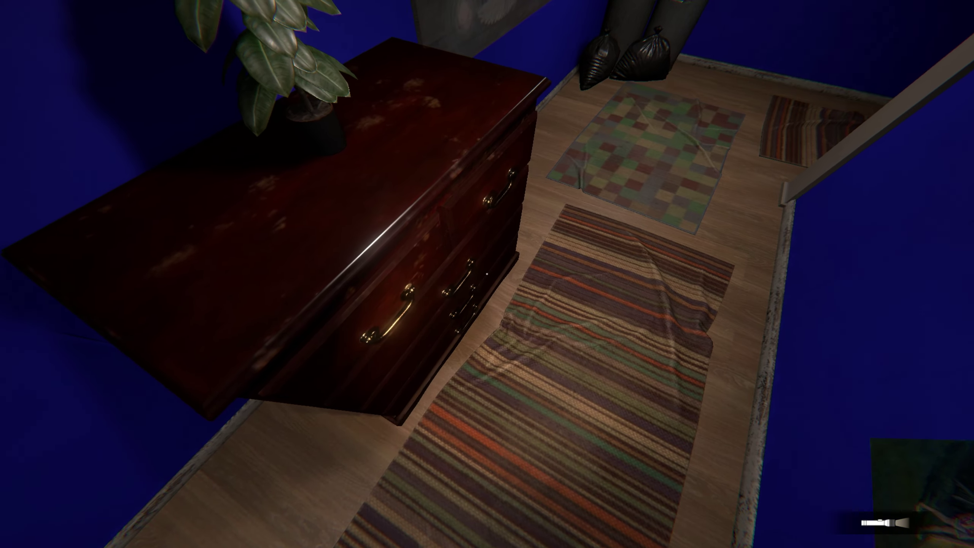
key(e)
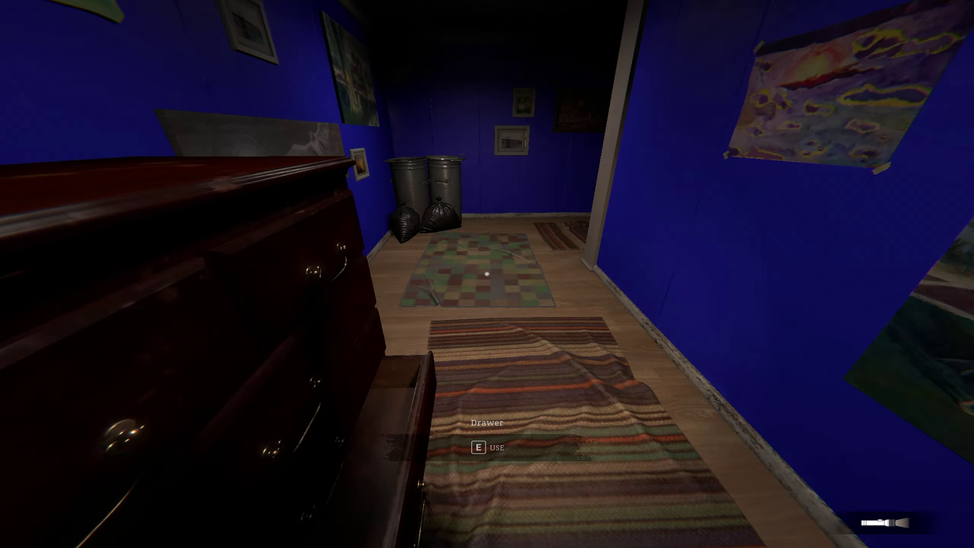
- Walk down the dark corridor, switch on its lights, and approach the owl painting
key(w)
key(w)
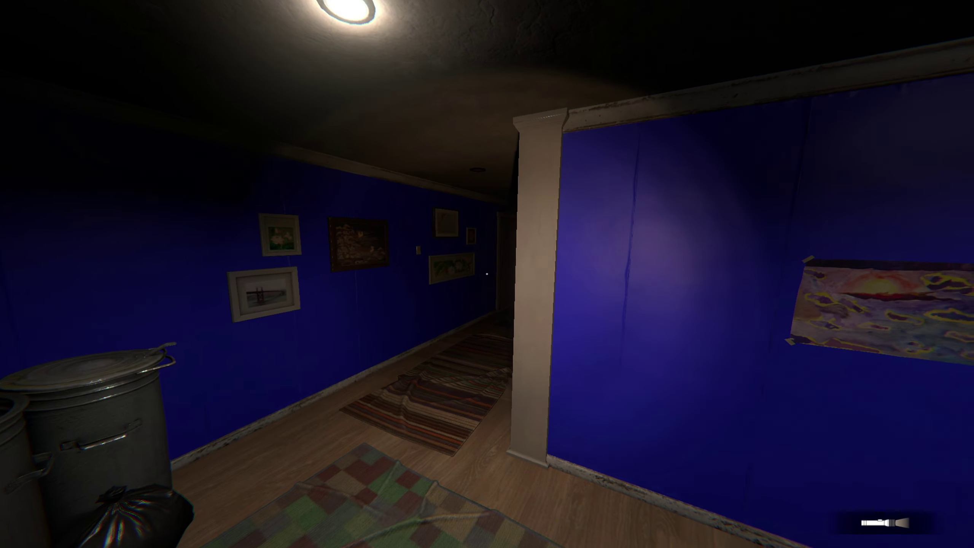
key(w)
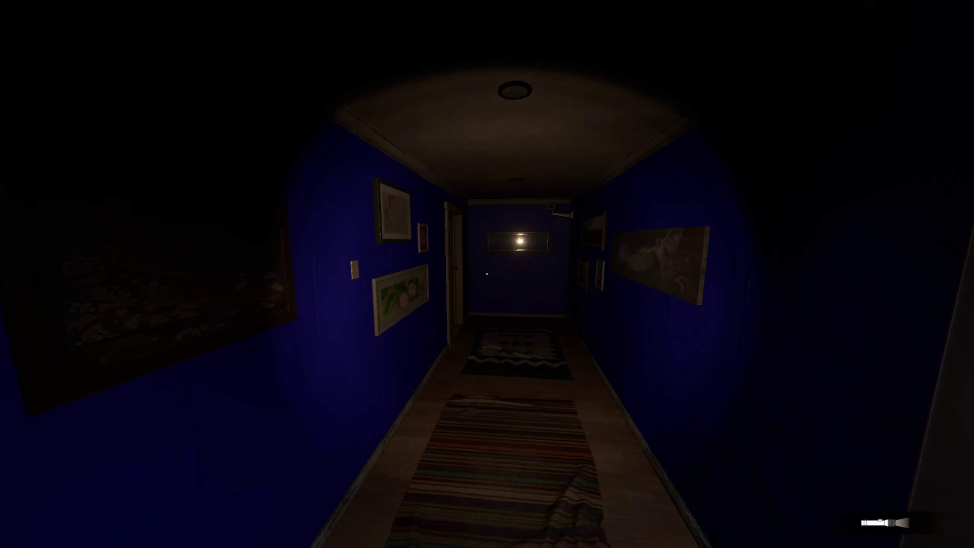
key(e)
key(w)
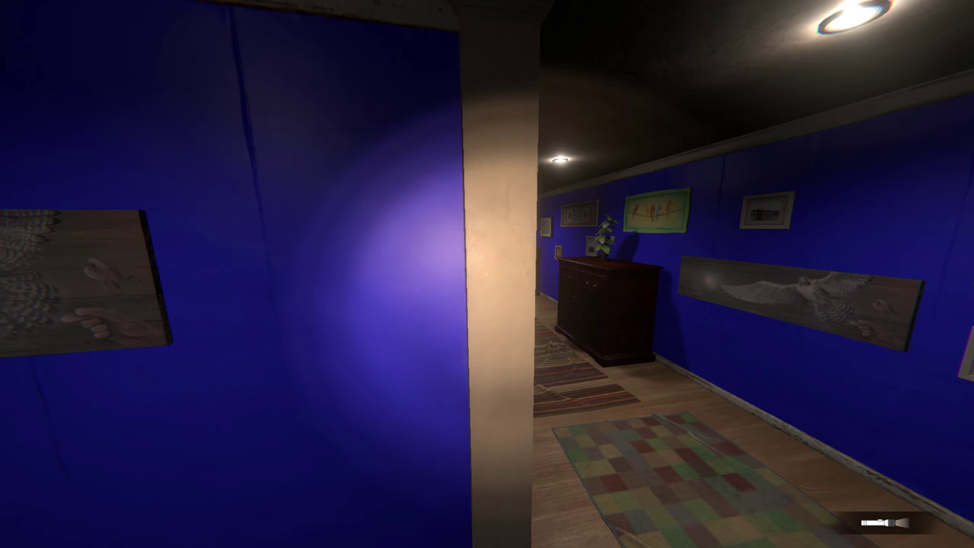
key(w)
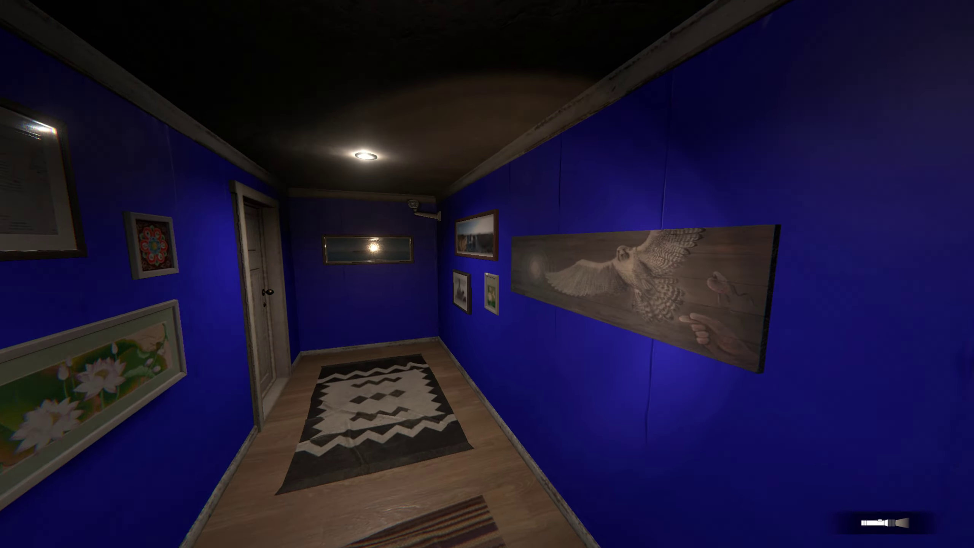
- Open the corridor-end door, enter the office and check its light switch
key(w)
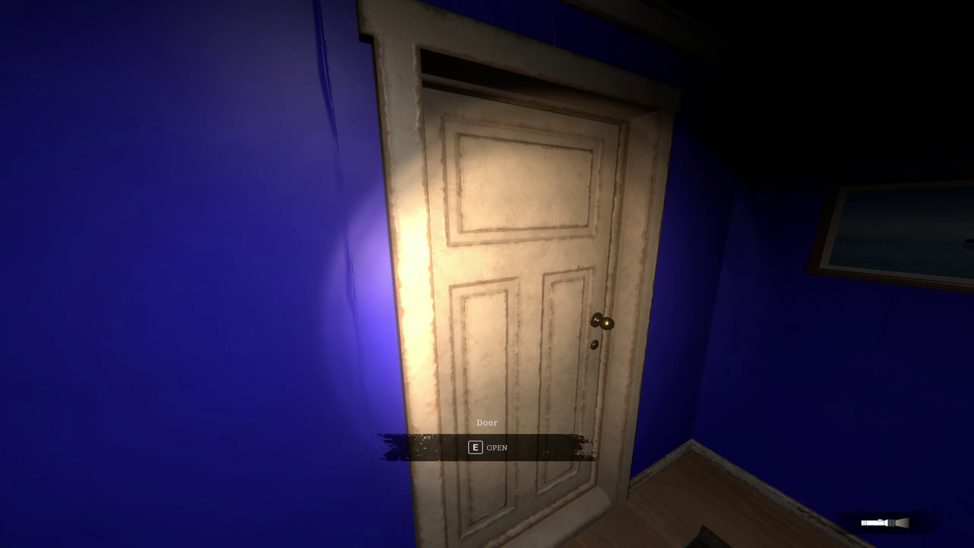
key(e)
key(w)
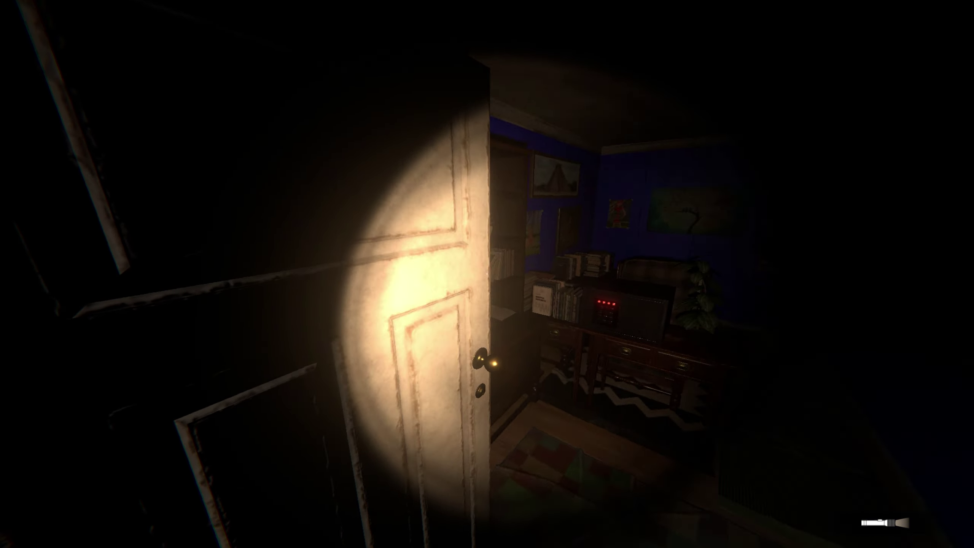
key(e)
key(w)
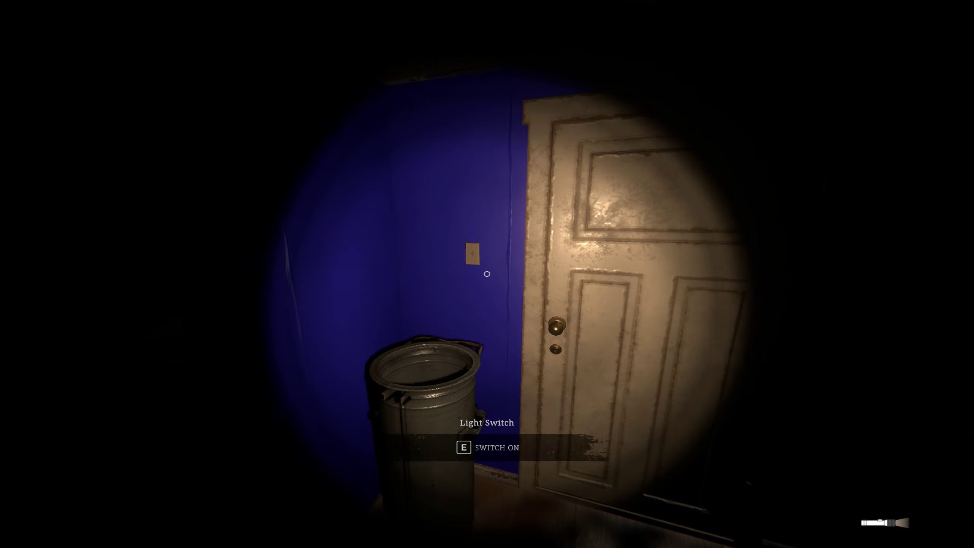
key(e)
- Check the inventory, then punch a four-digit code into the desk safe's keypad
key(Tab)
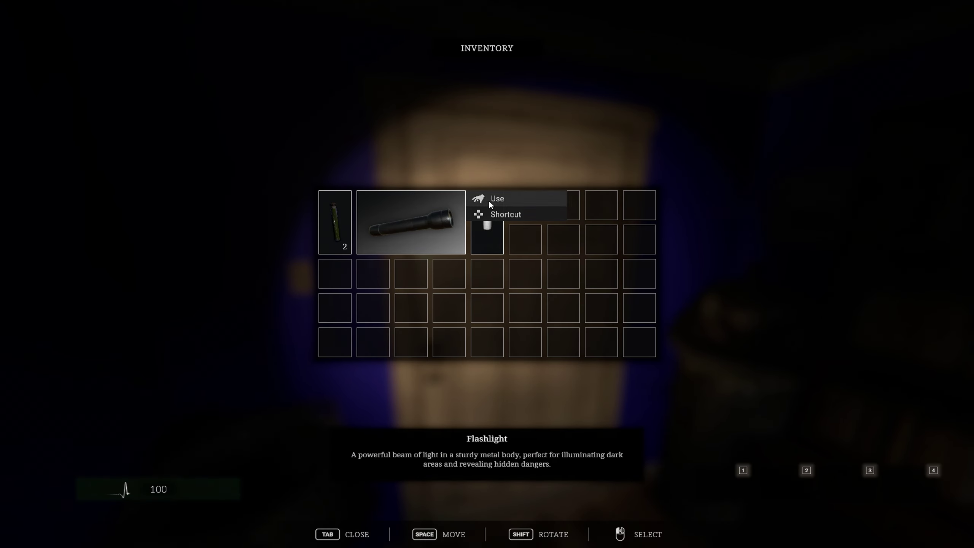
key(Tab)
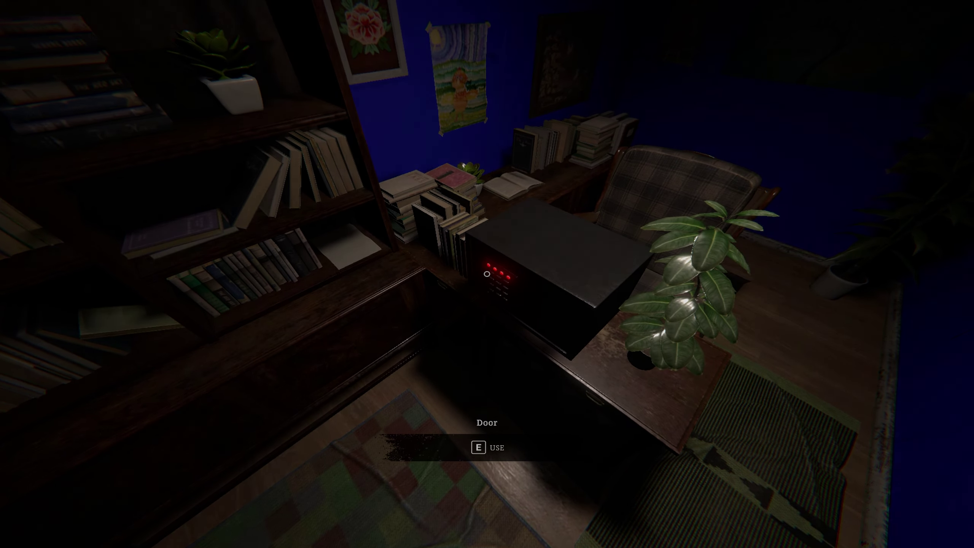
key(e)
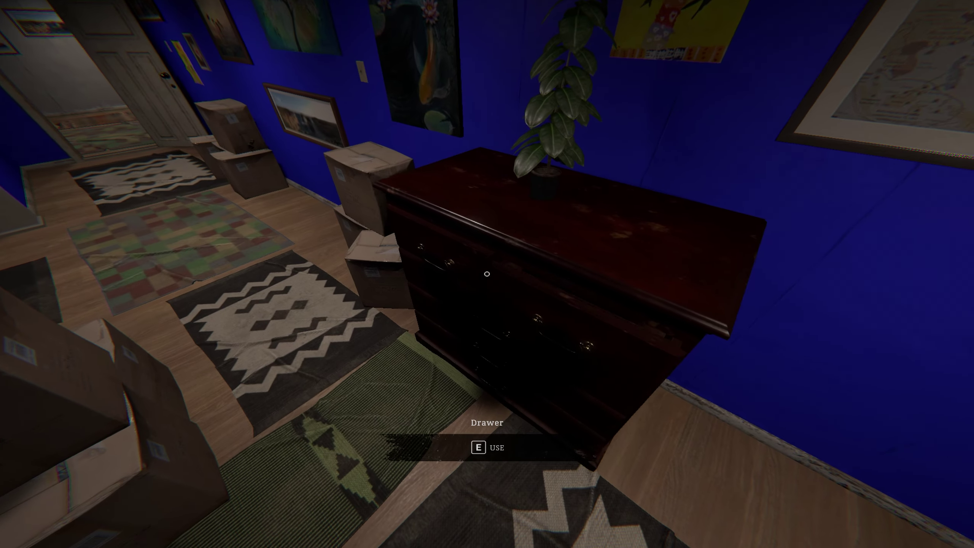
- Search the dresser's top drawers again, closing the right one afterward
key(e)
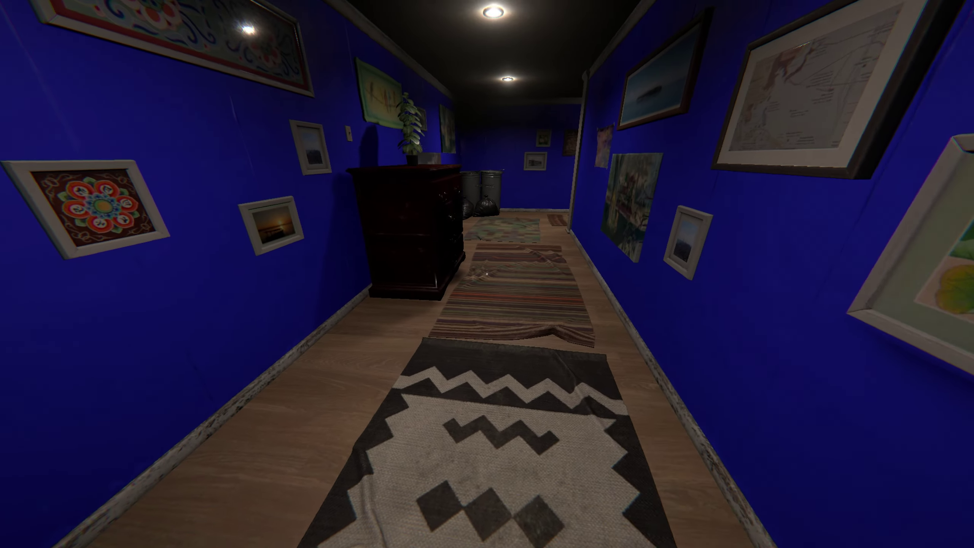
key(w)
key(e)
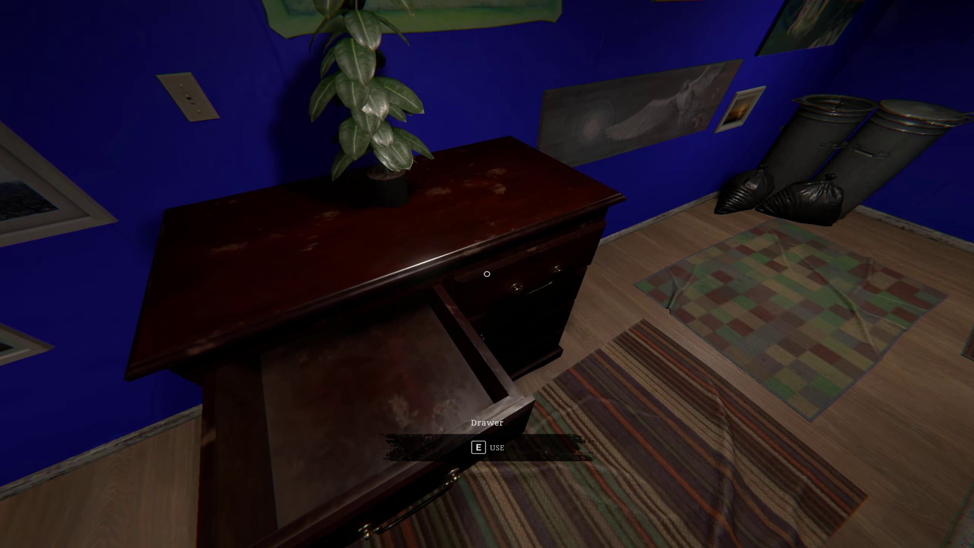
key(e)
key(e)
key(s)
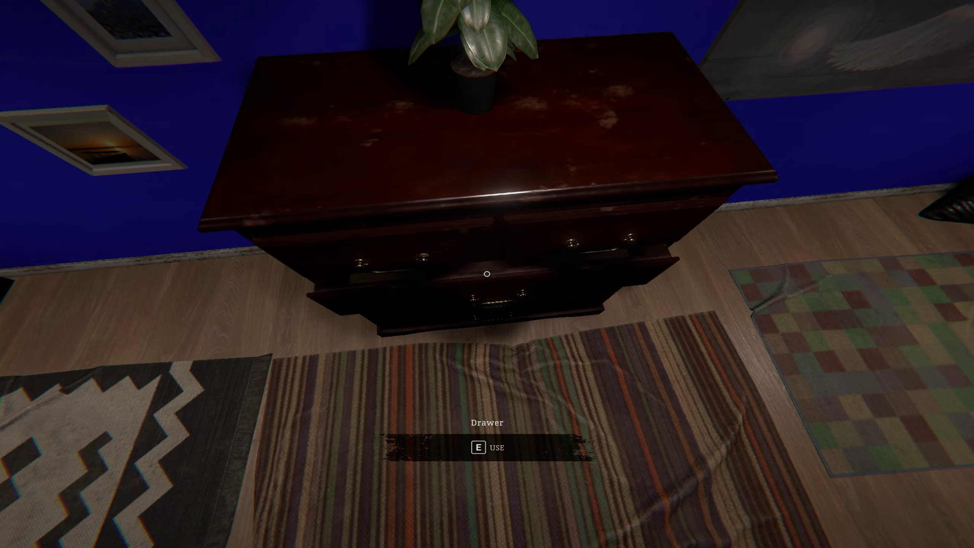
key(e)
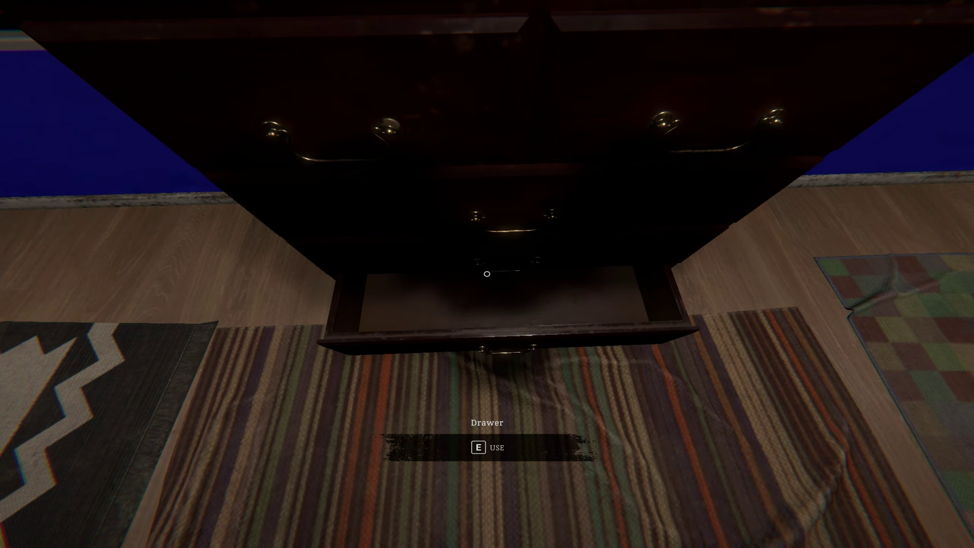
- Try the door that needs the special key, then walk into the office toward the bookshelf
drag(487, 275, 487, 274)
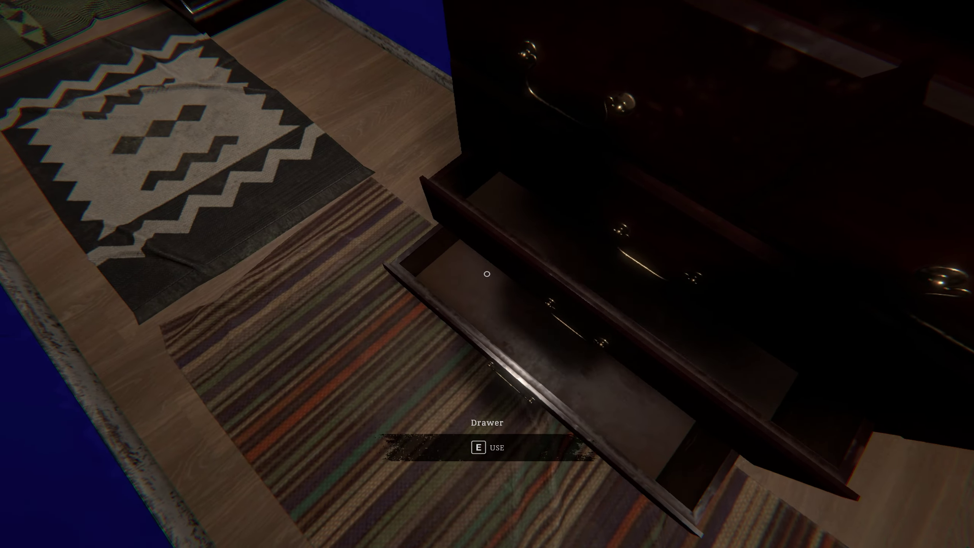
key(w)
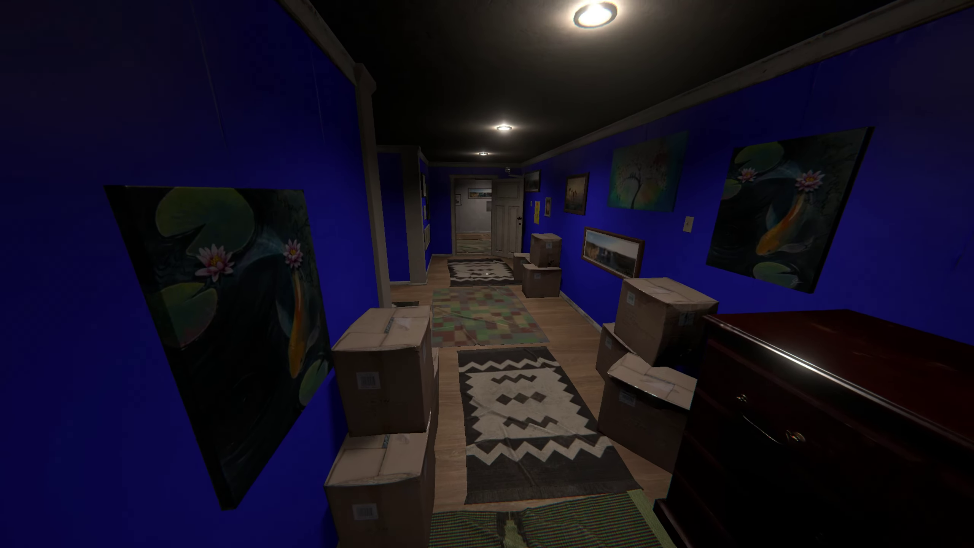
key(w)
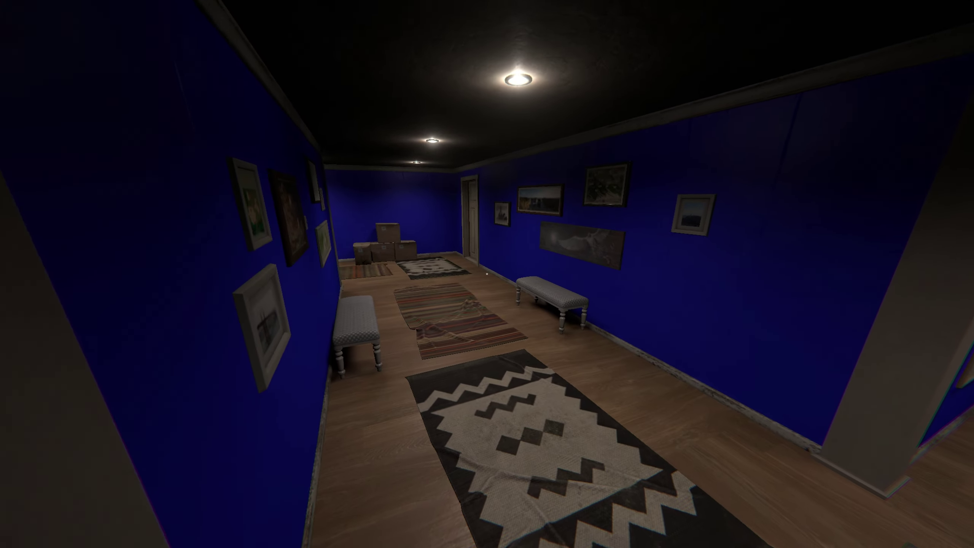
key(w)
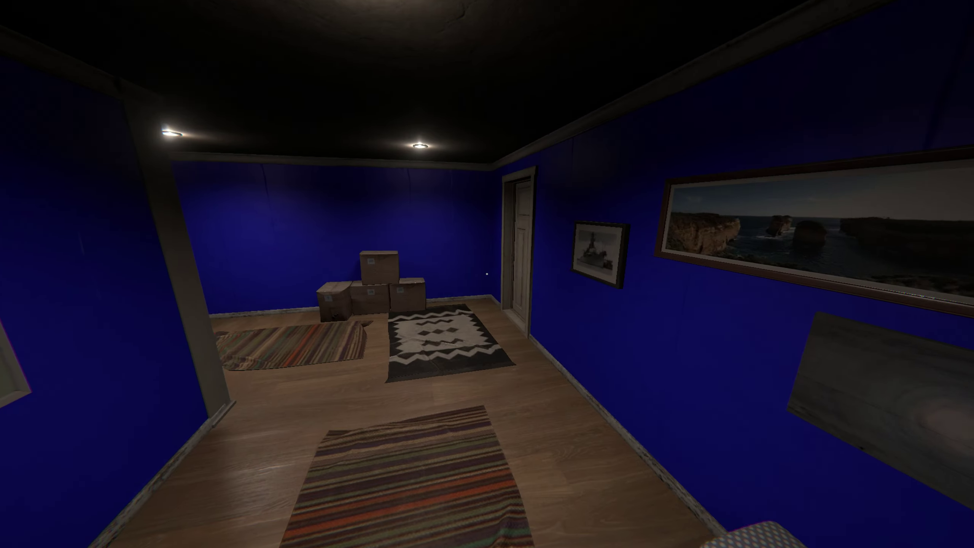
key(e)
key(w)
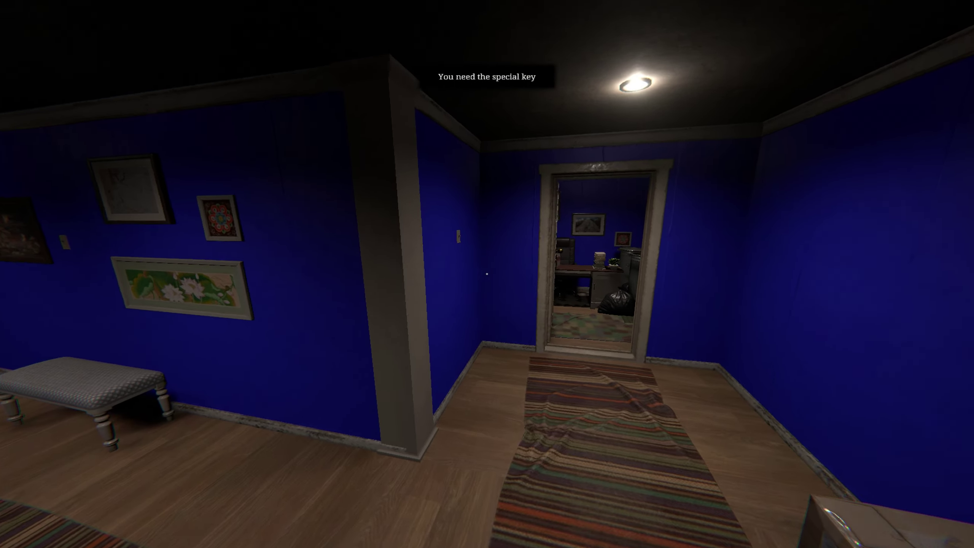
key(w)
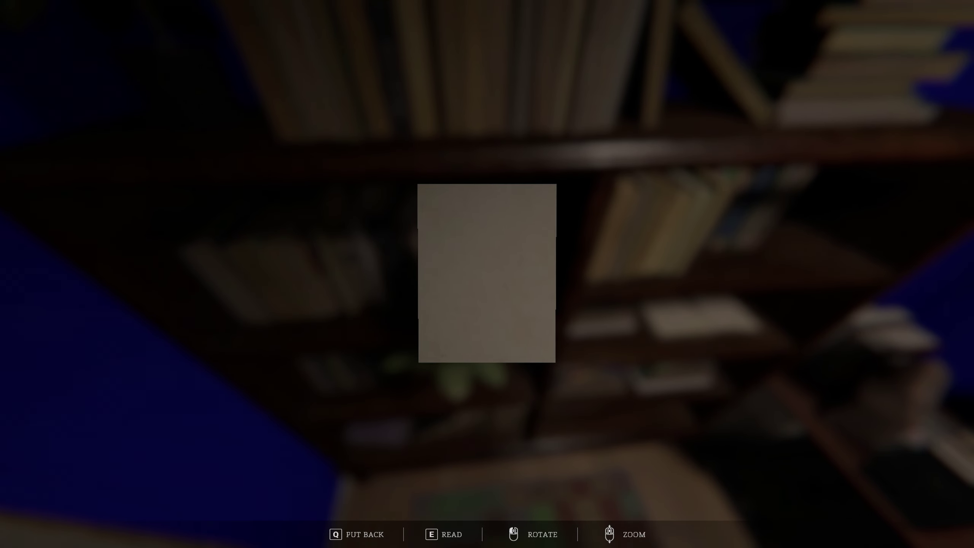
- Turn over the bookshelf note, read padlock code 1379, return it, and leave the office
drag(487, 274, 427, 274)
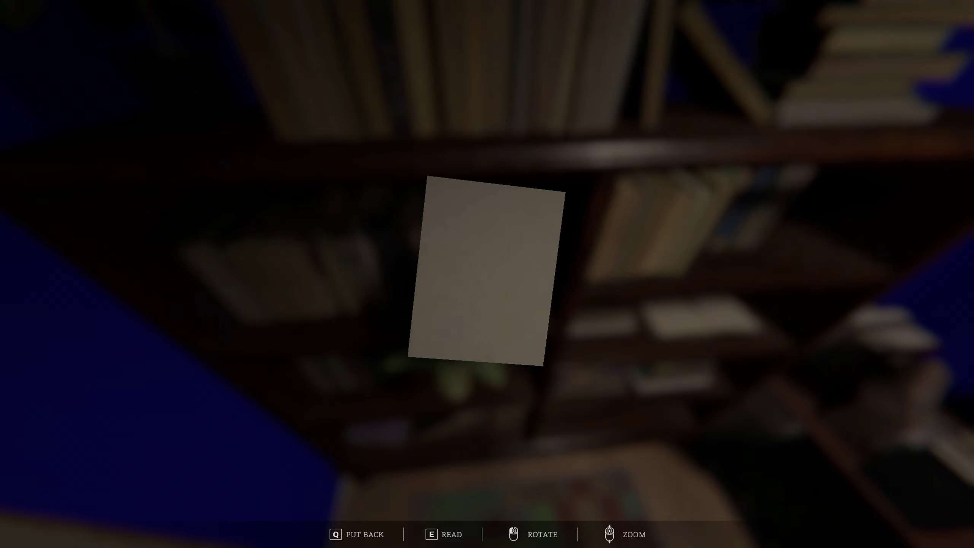
key(e)
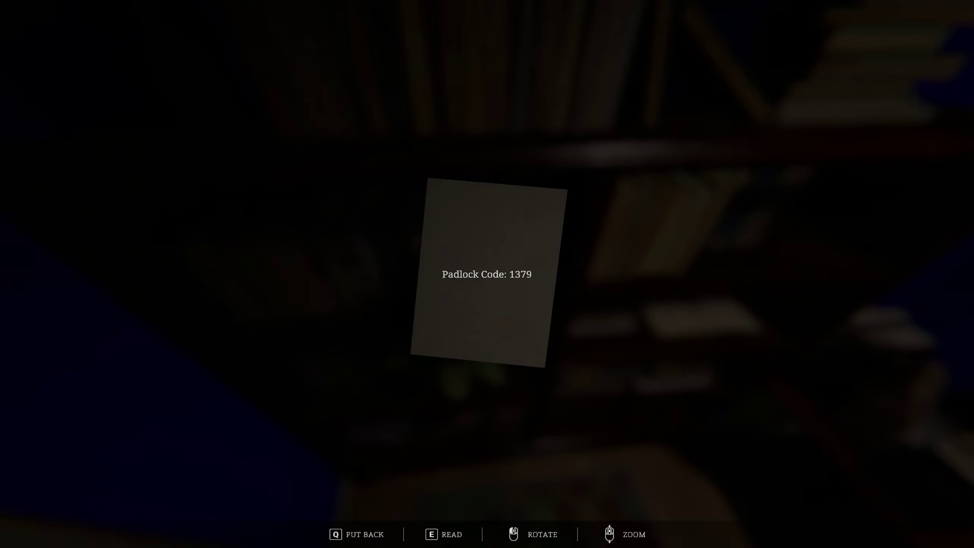
key(q)
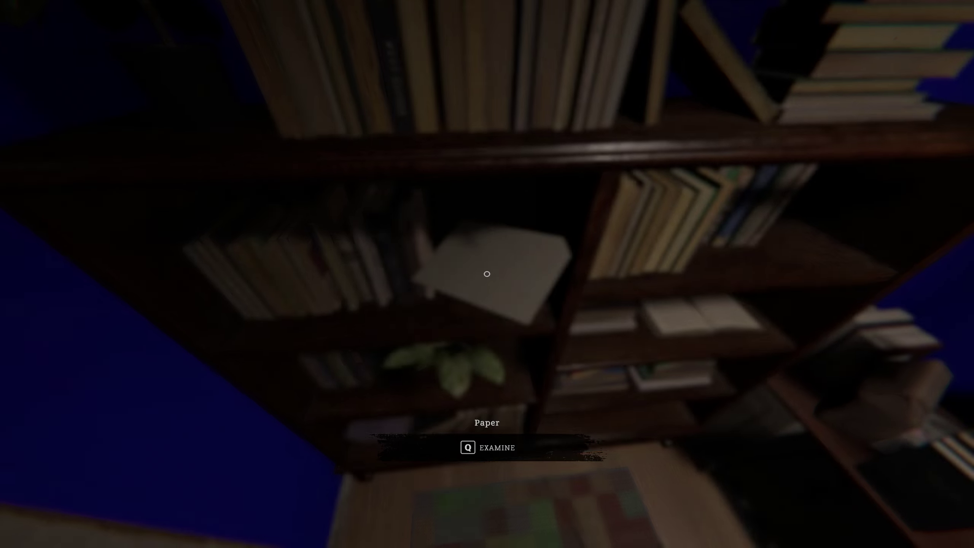
key(e)
key(w)
- Walk through the gallery and down the shelf-lined red hallway to the padlocked door
key(w)
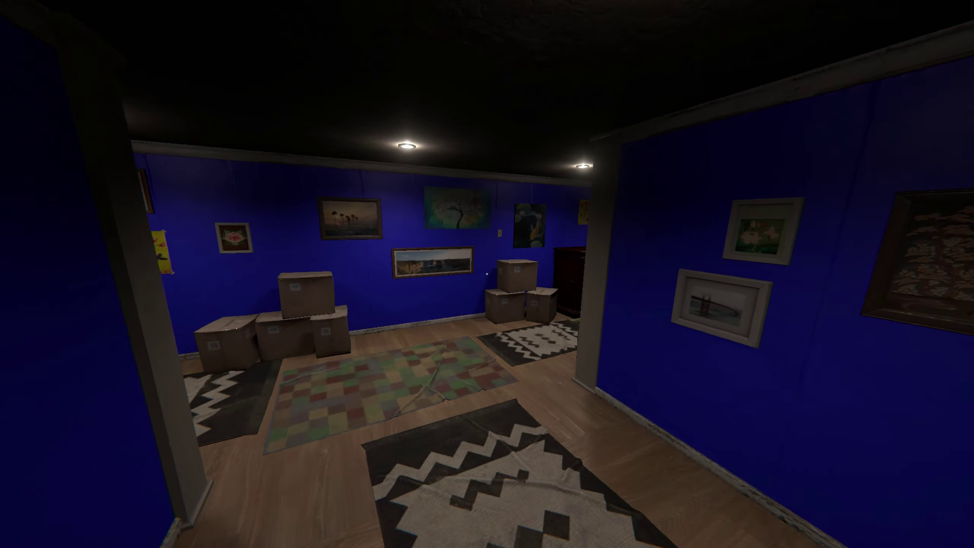
key(w)
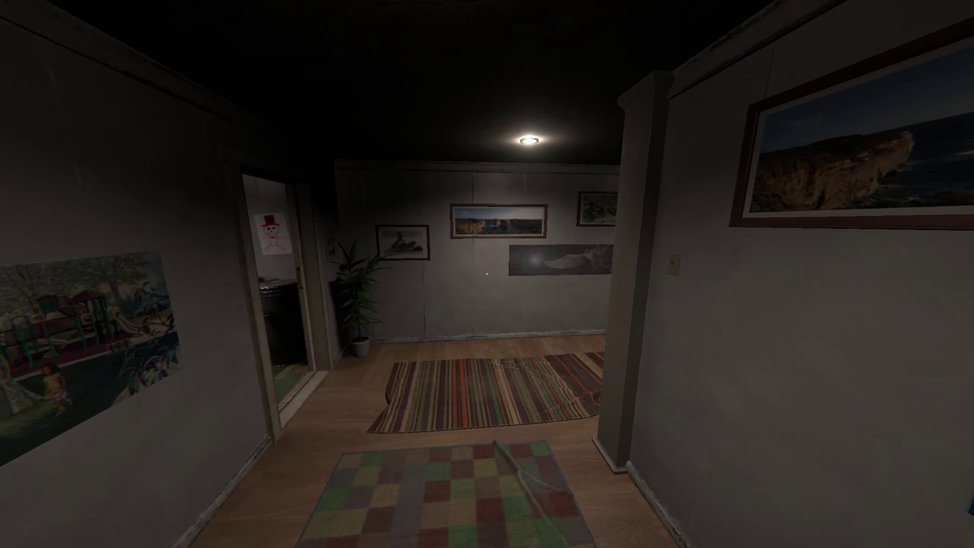
key(w)
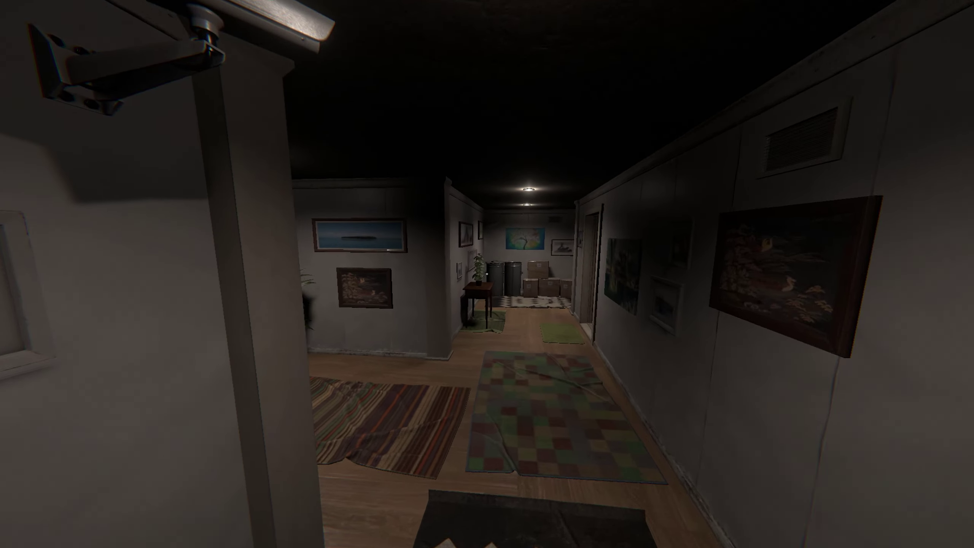
key(w)
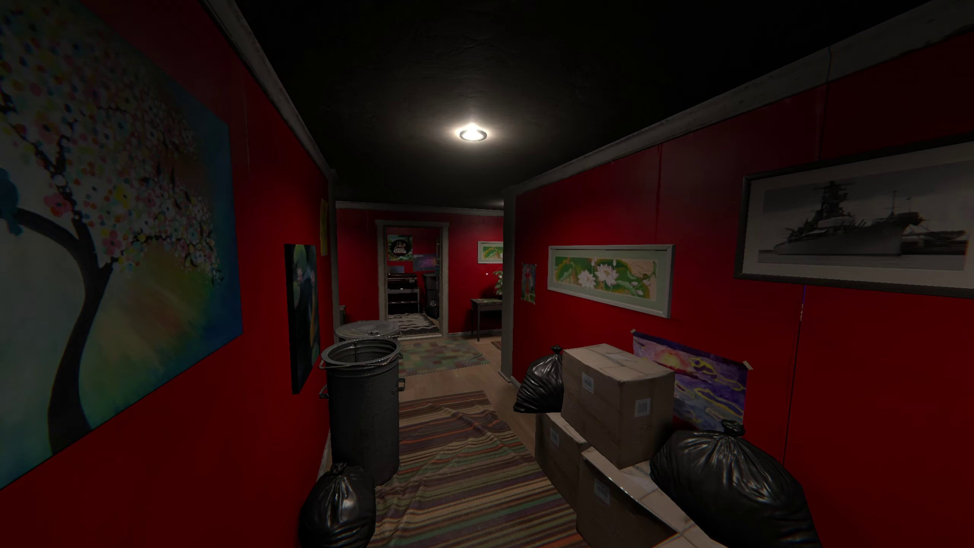
key(w)
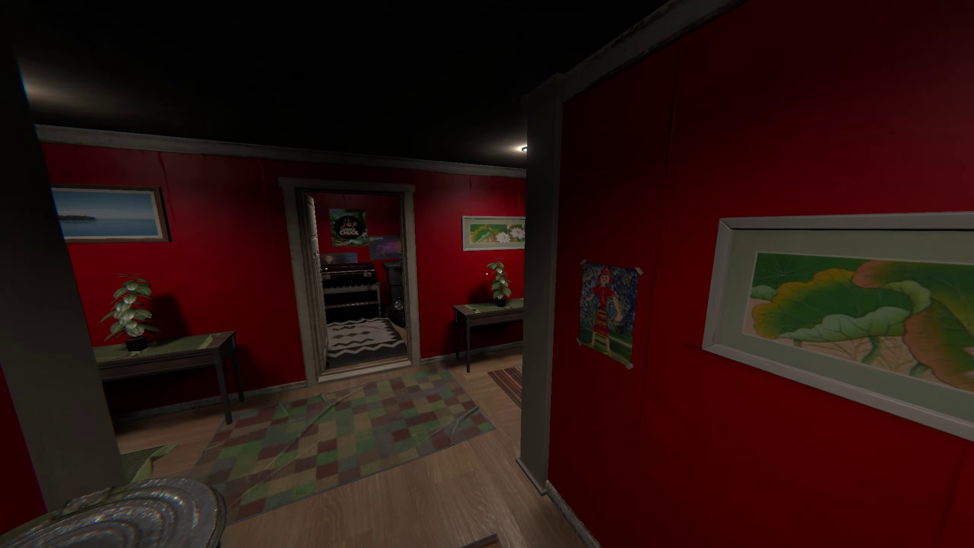
key(w)
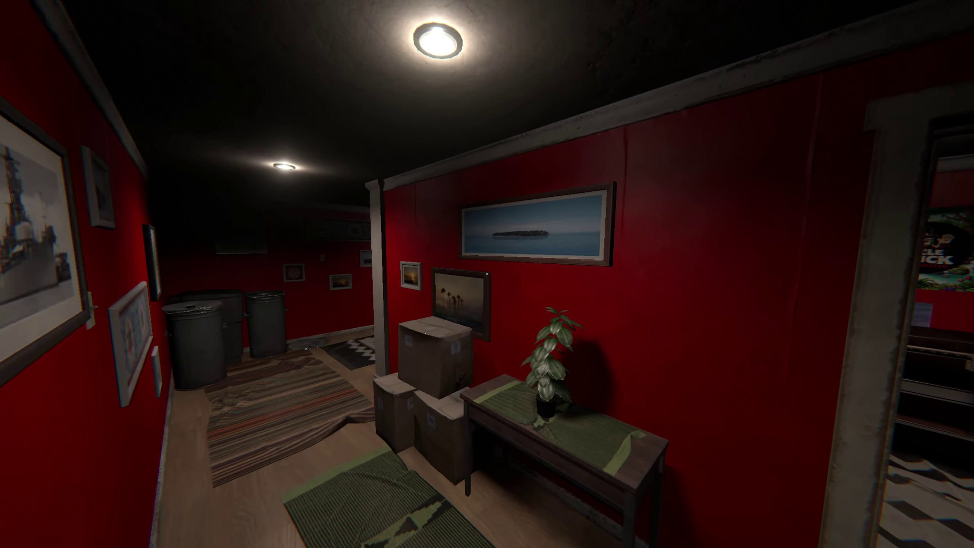
key(w)
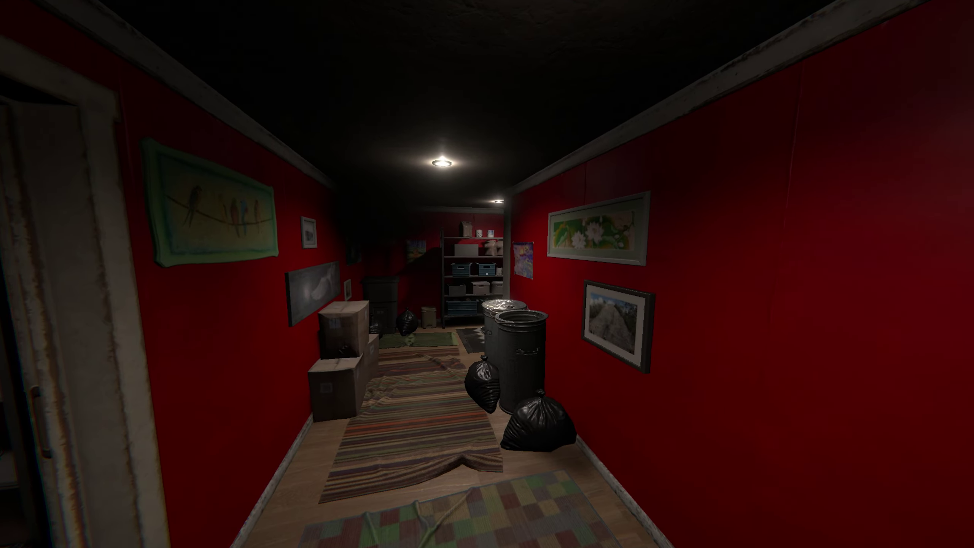
key(w)
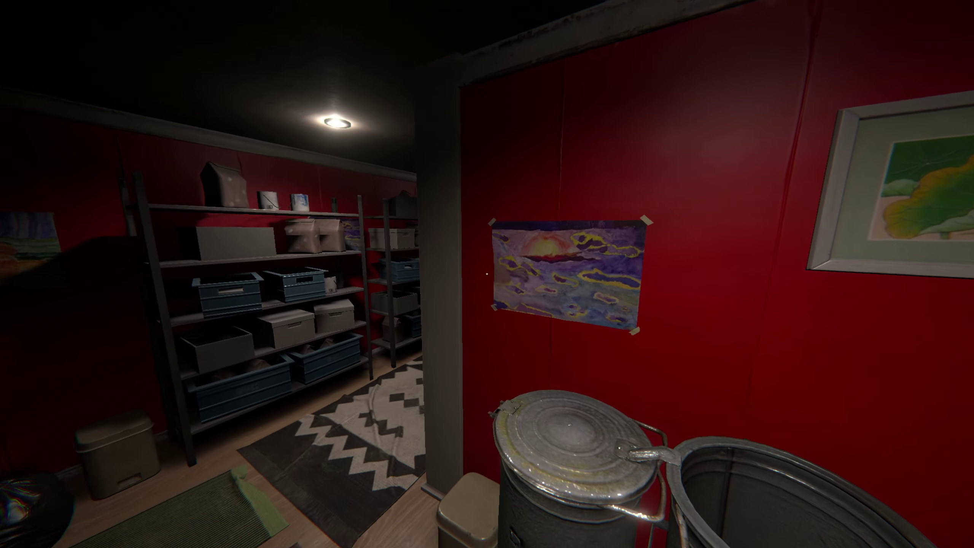
key(w)
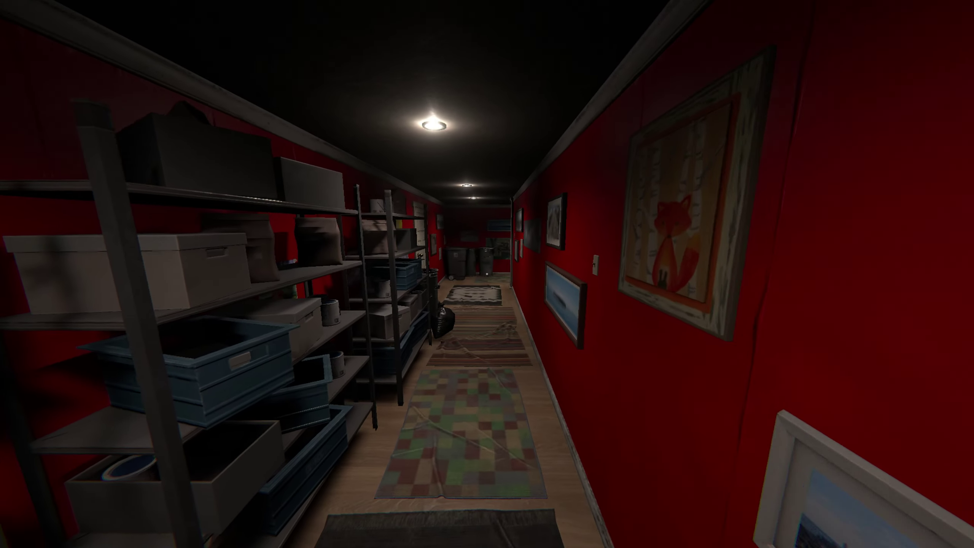
key(w)
key(e)
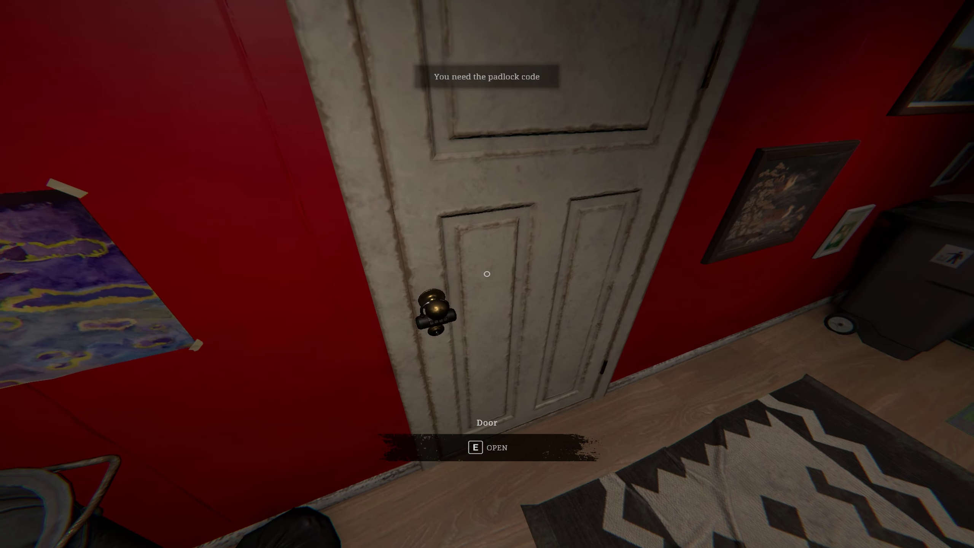
drag(487, 274, 457, 289)
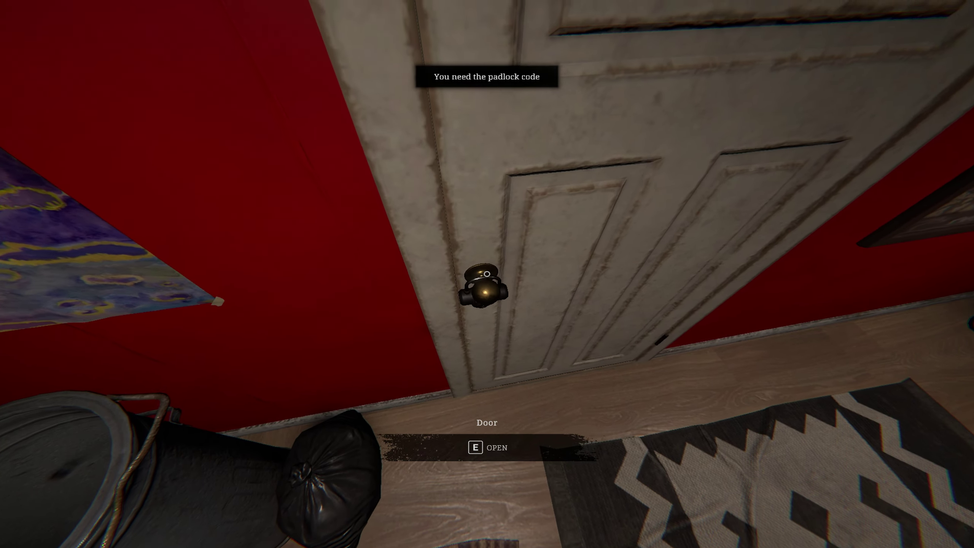
- Unlock the padlock with code 1379 and open the door
key(e)
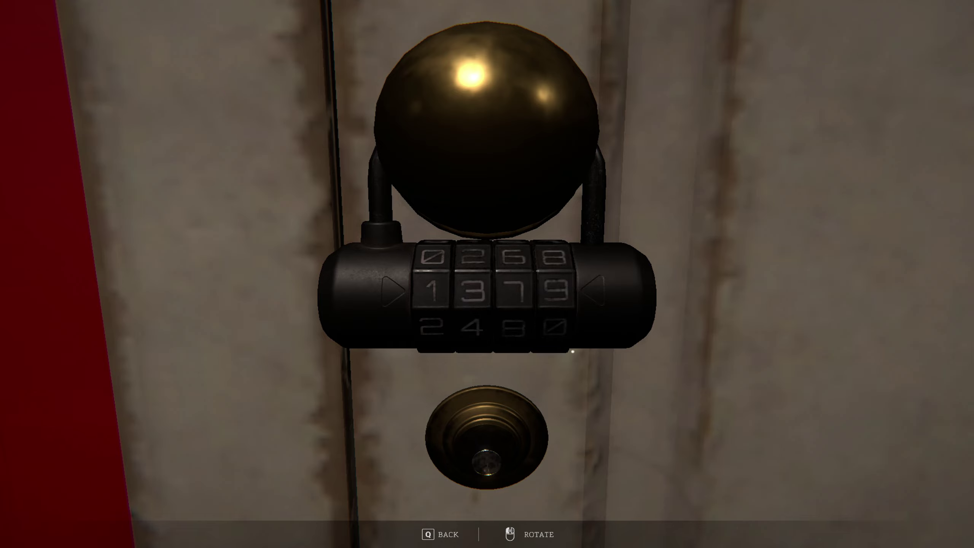
key(q)
key(e)
- Check the battery in the inventory, switch on the light, and go to the paper on the table
key(Tab)
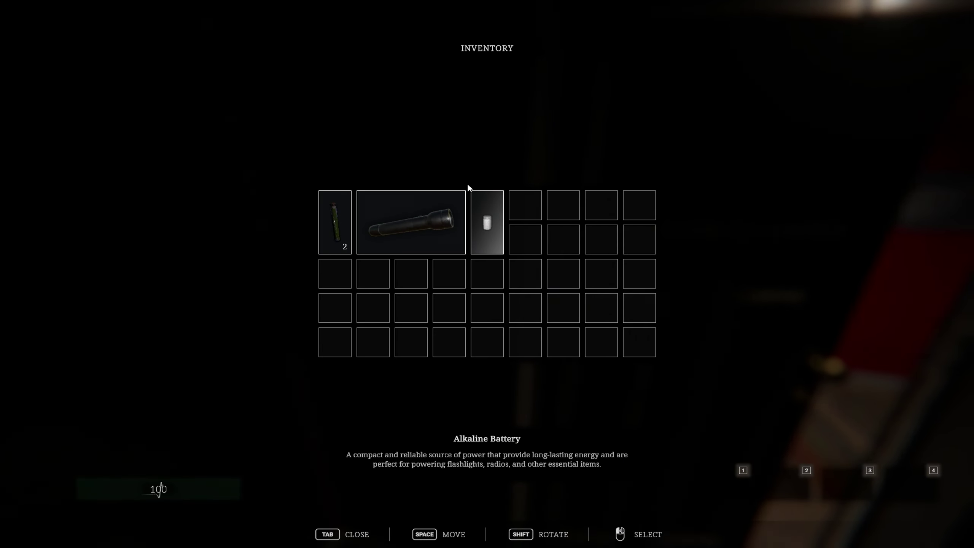
key(Tab)
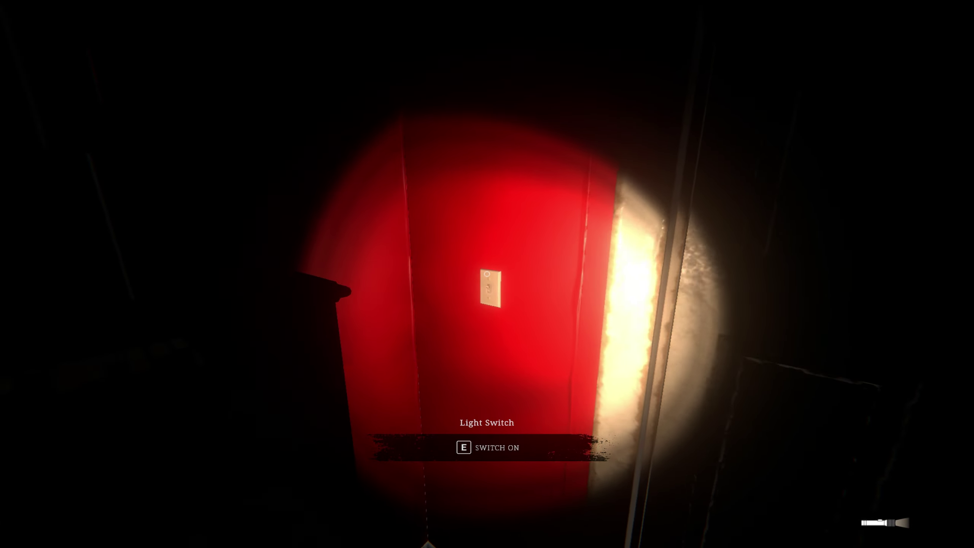
key(Tab)
key(Tab)
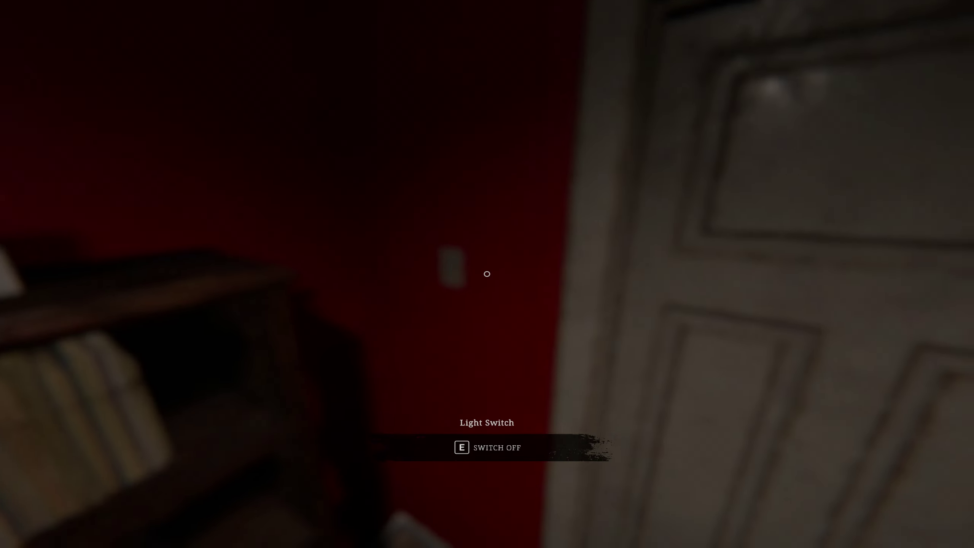
key(e)
key(w)
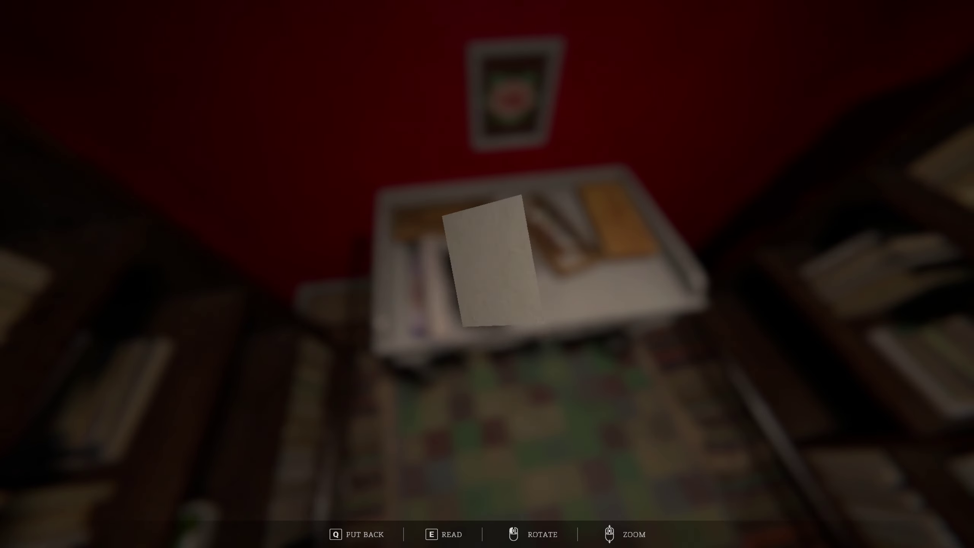
- Return the note to the table, leave the room, and walk back down the red hallway
key(q)
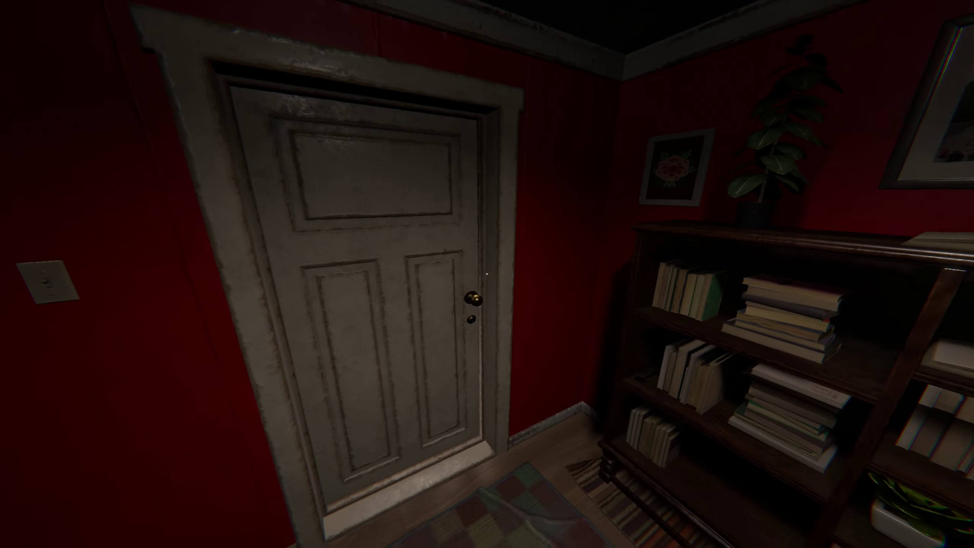
key(e)
key(w)
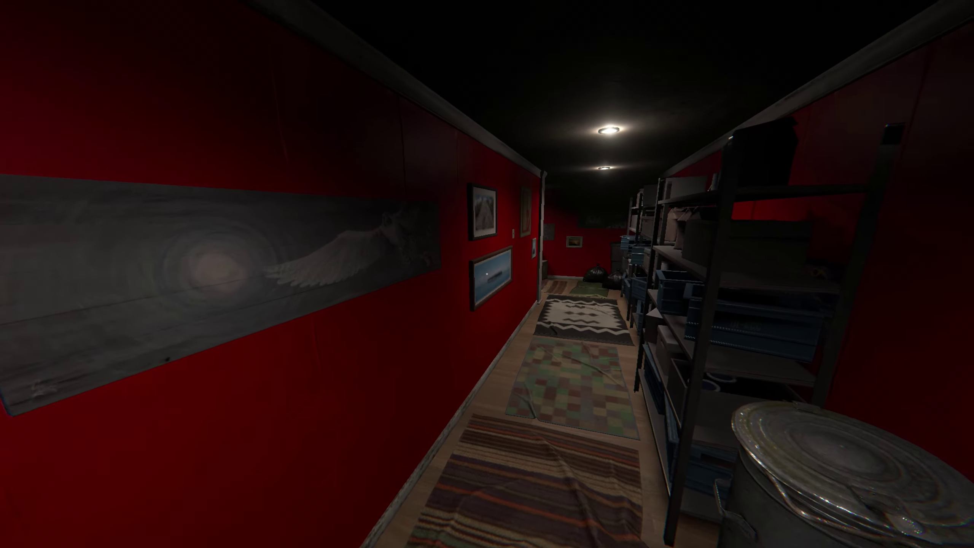
key(w)
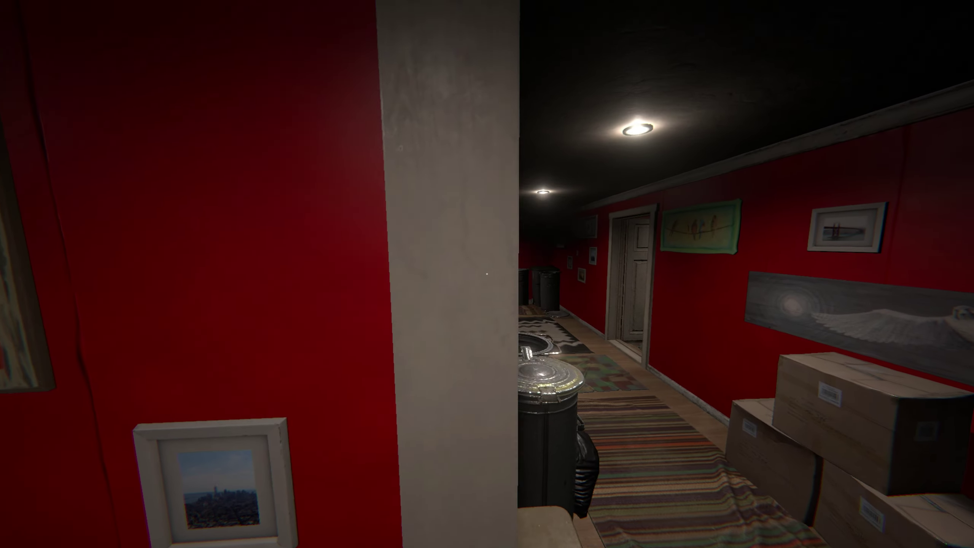
key(w)
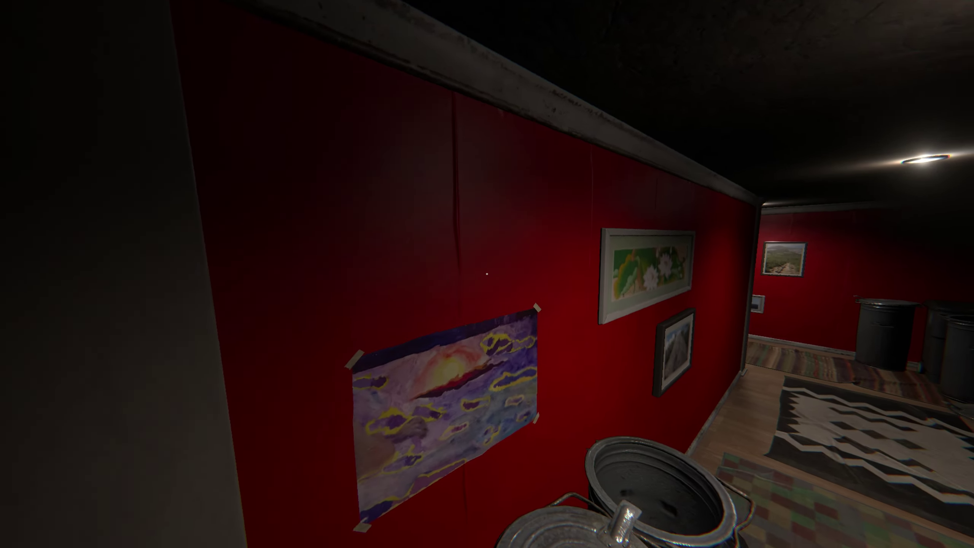
key(w)
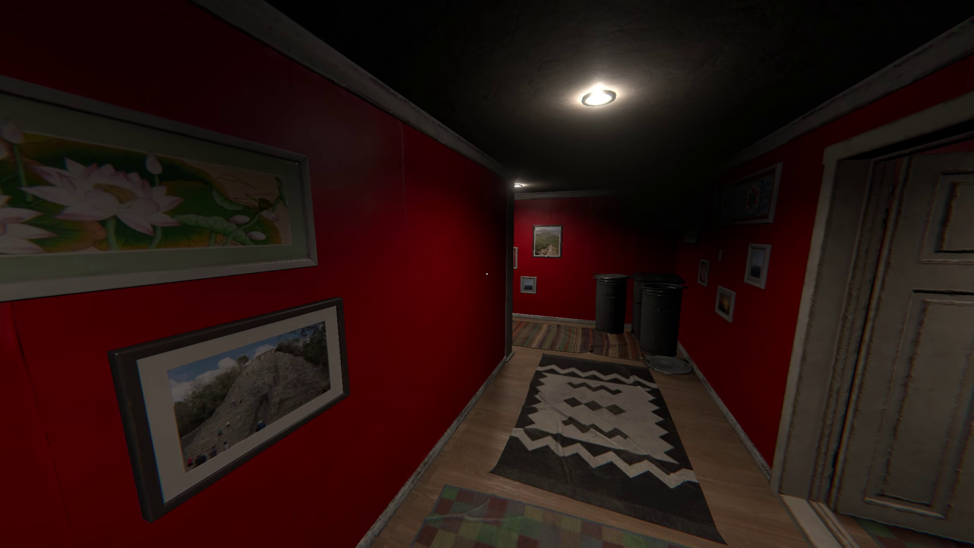
key(s)
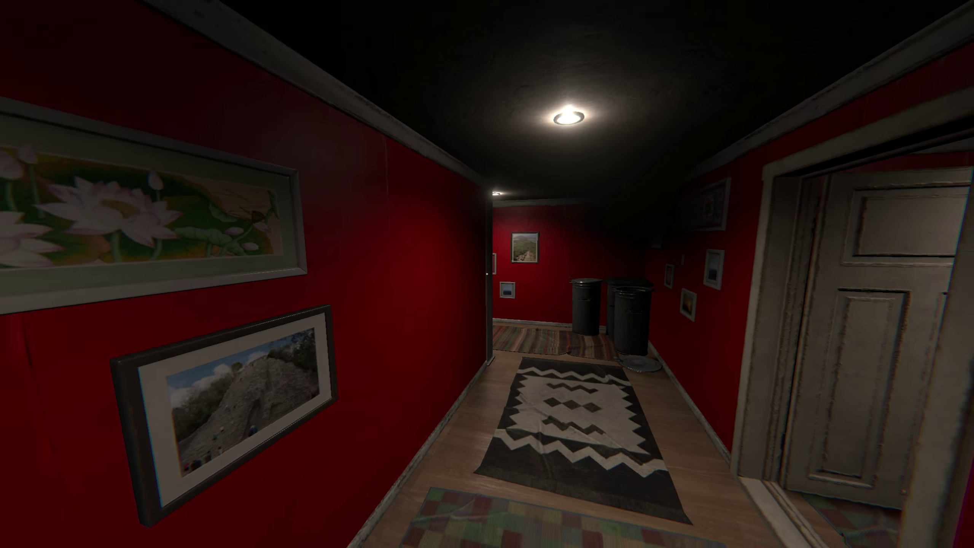
key(s)
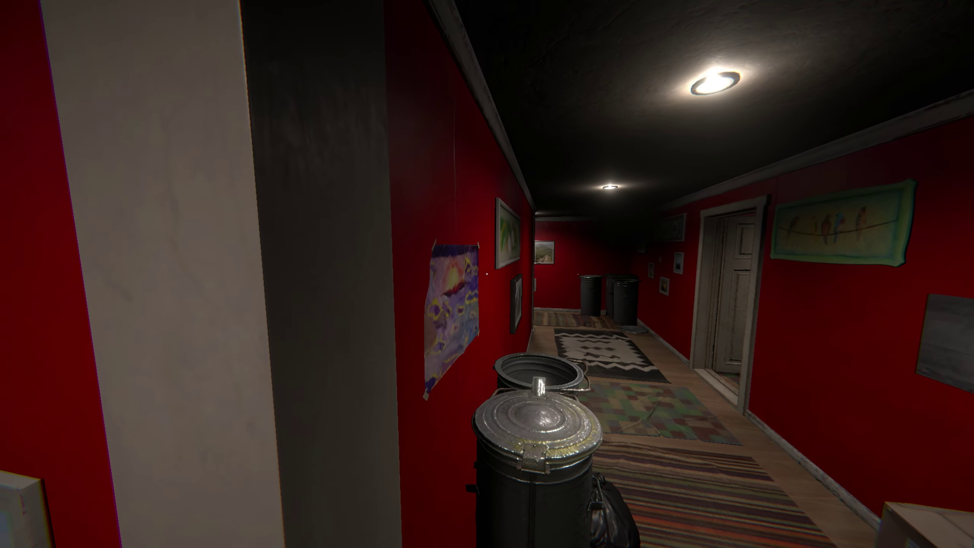
key(a)
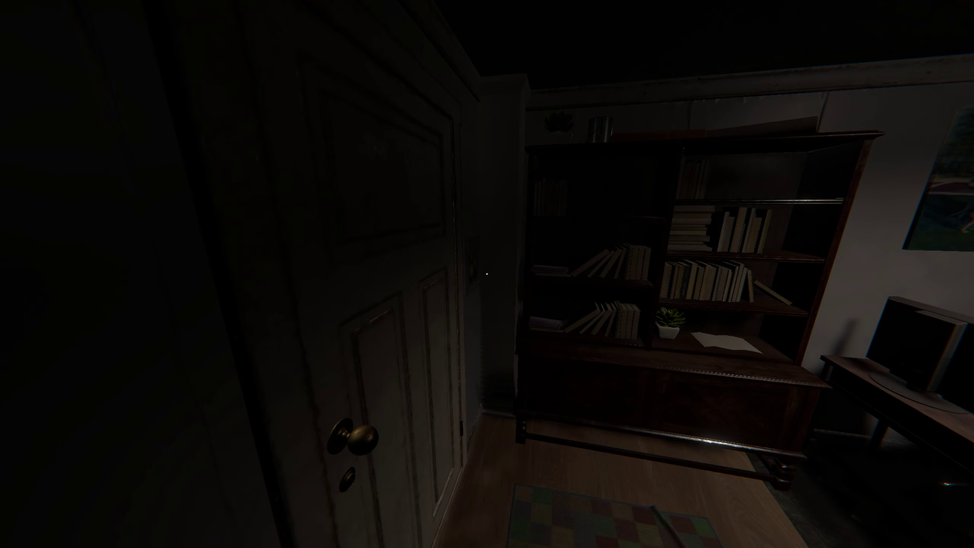
- Walk through the benches hallway and past the dresser toward the office with the safe
key(w)
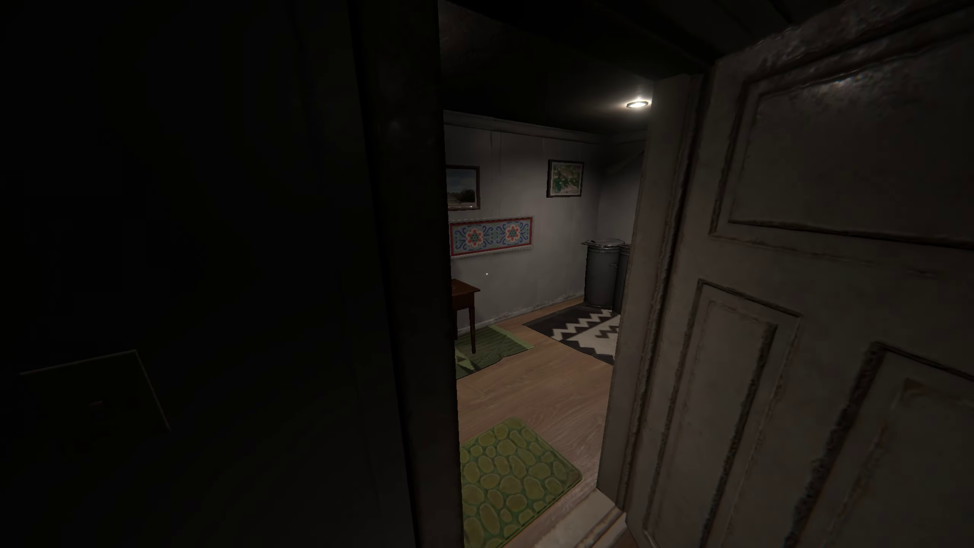
key(w)
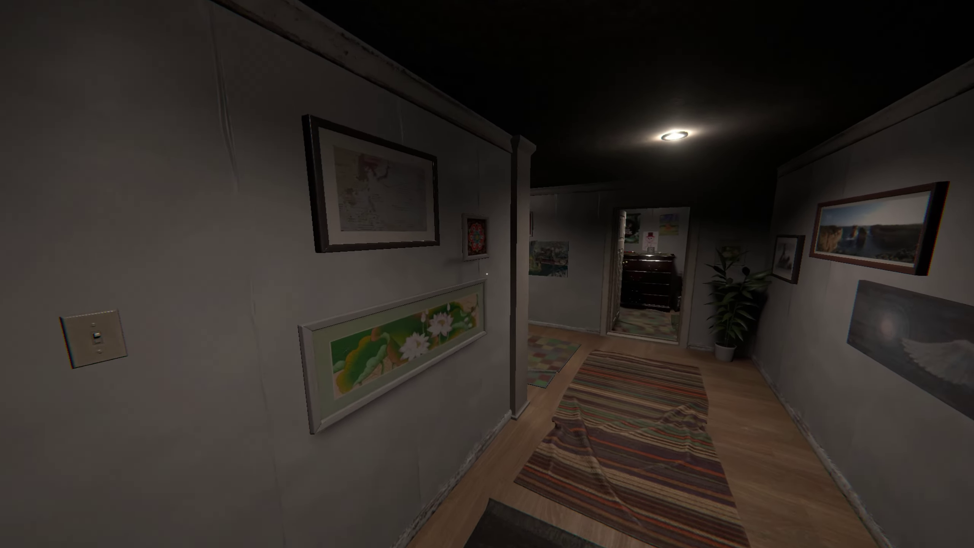
key(w)
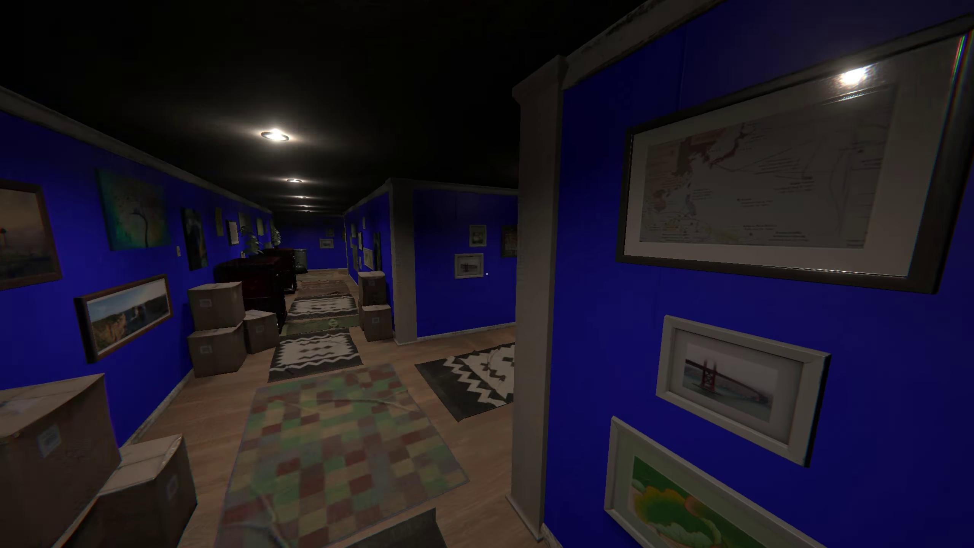
key(w)
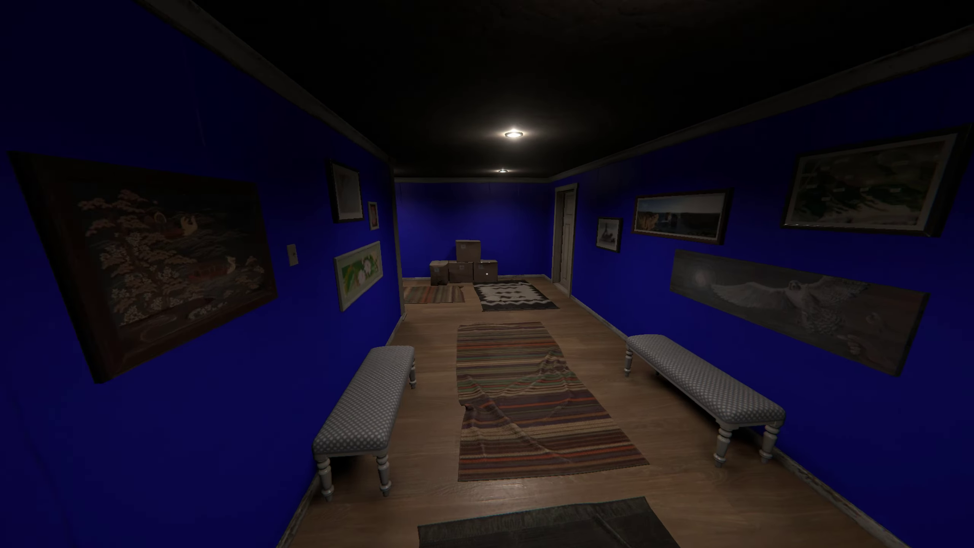
key(w)
key(w)
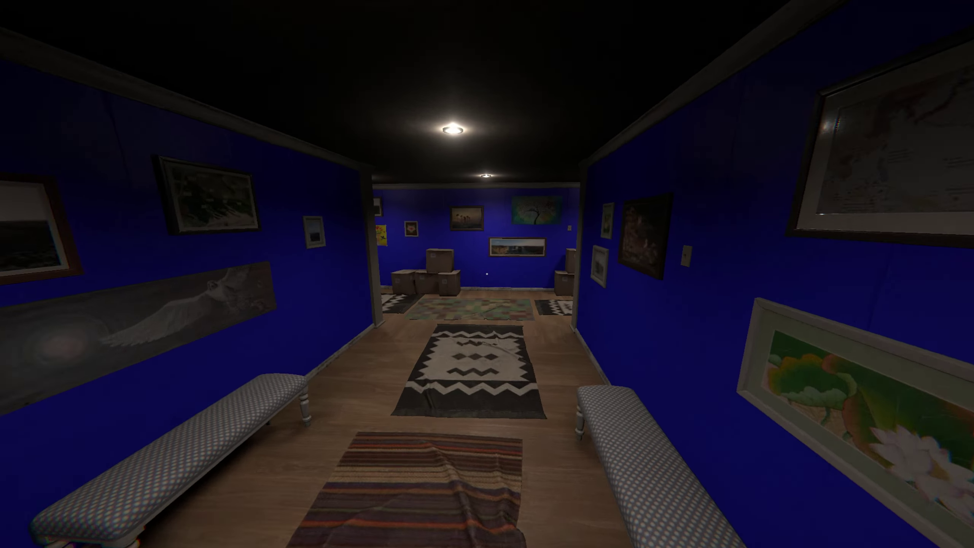
key(w)
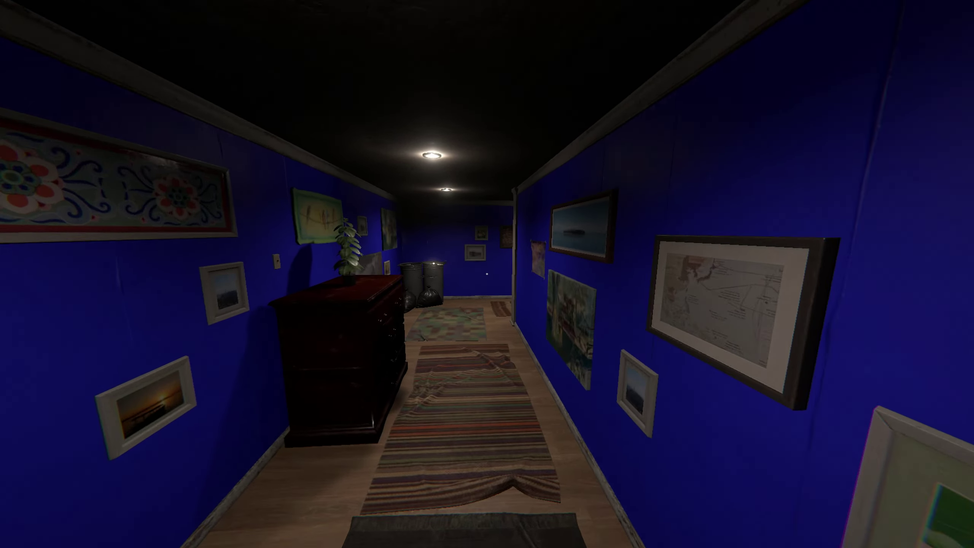
key(w)
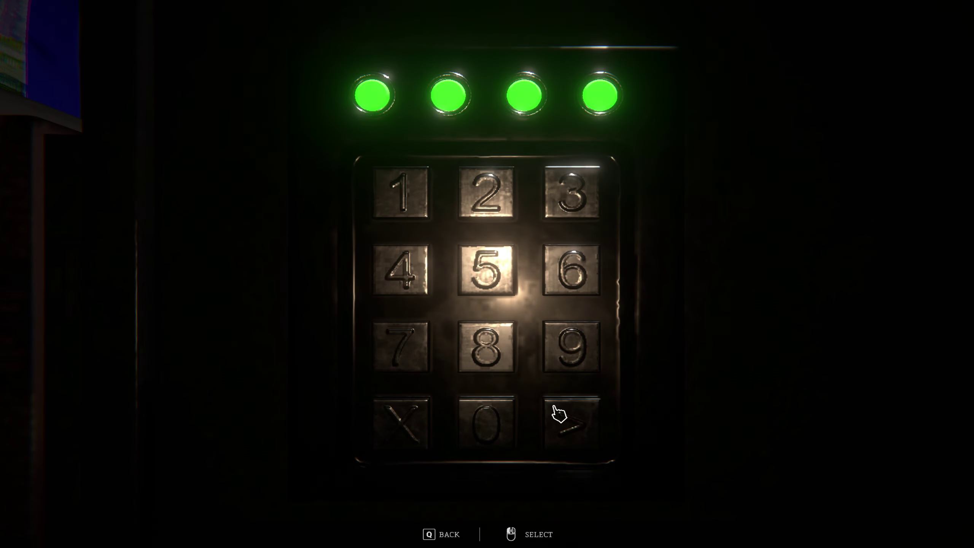
- Loot the VHS Cassette from the open safe and walk out into the blue hallway
key(w)
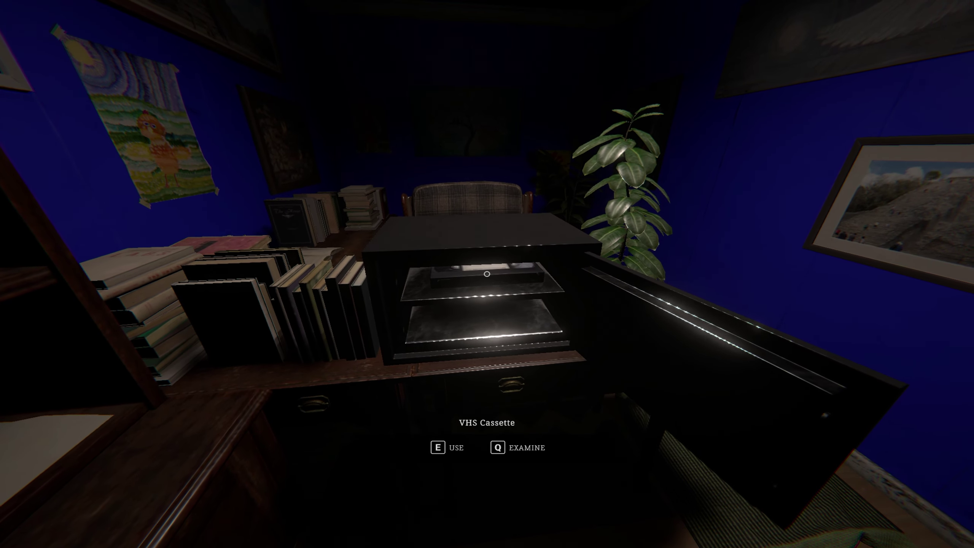
key(e)
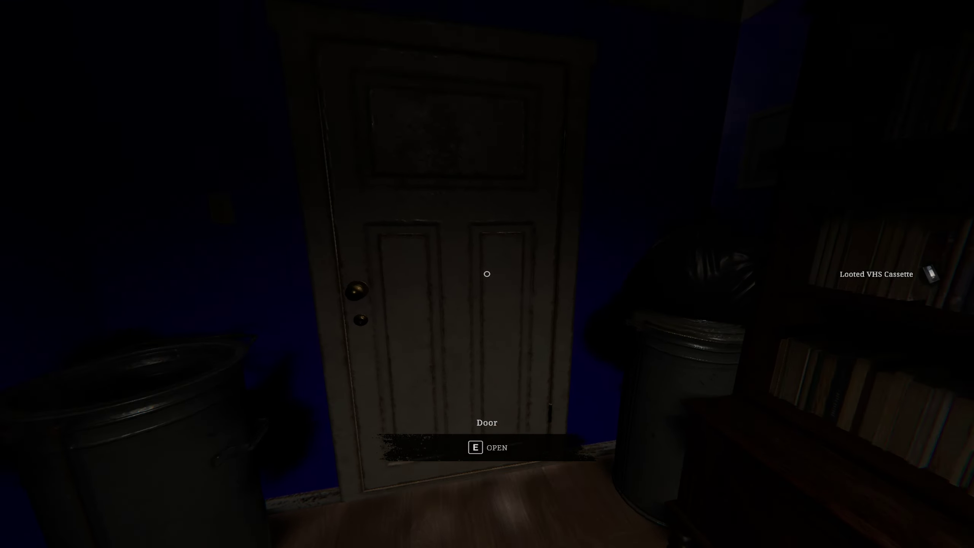
key(w)
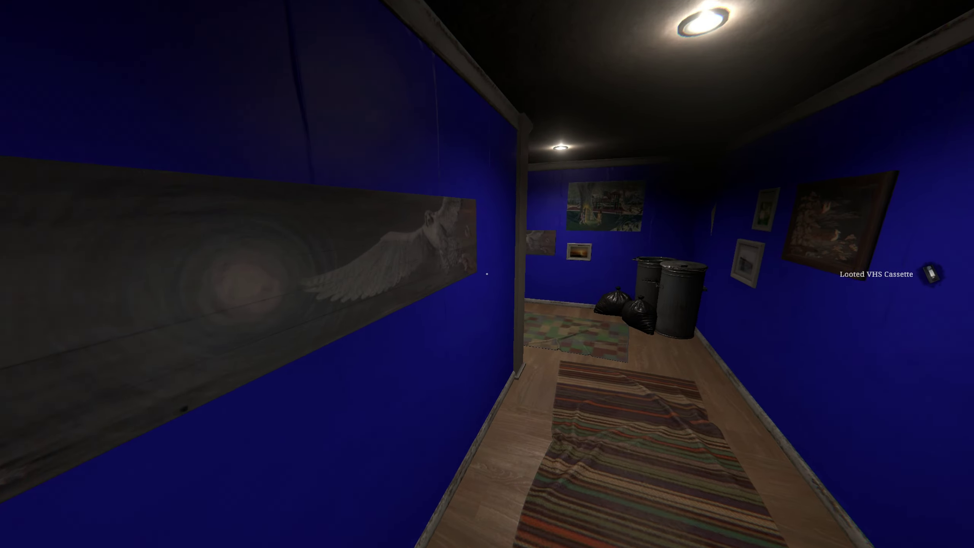
key(w)
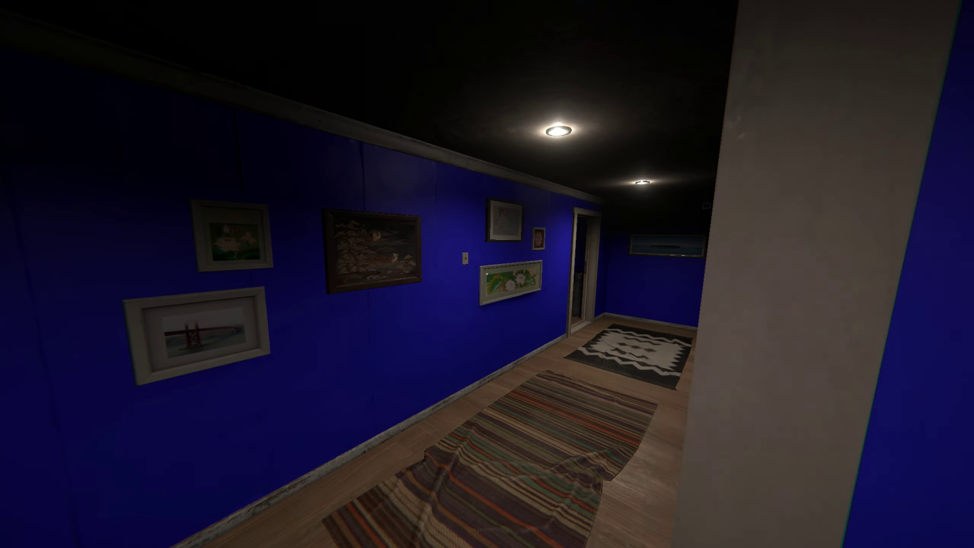
- Enter the dark office, close its door, and switch on the office light
key(w)
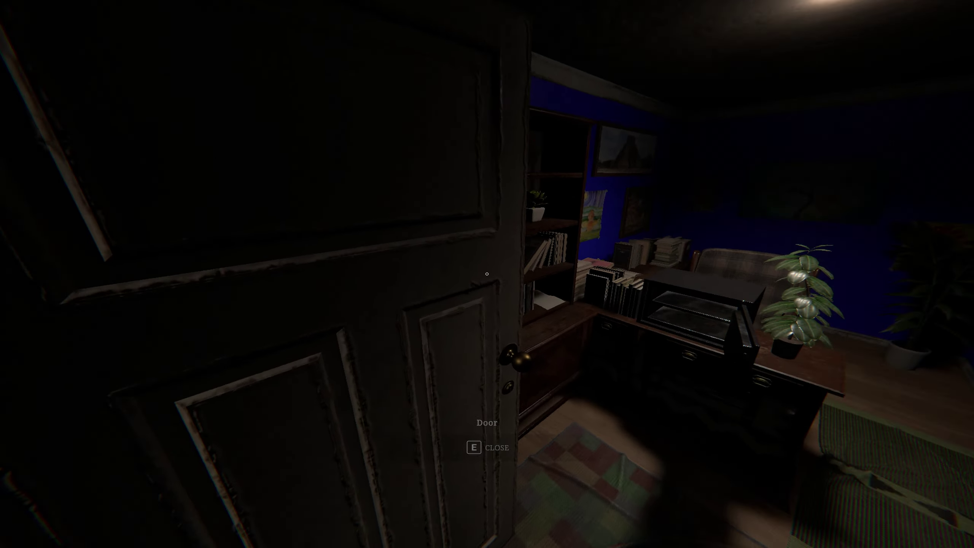
key(w)
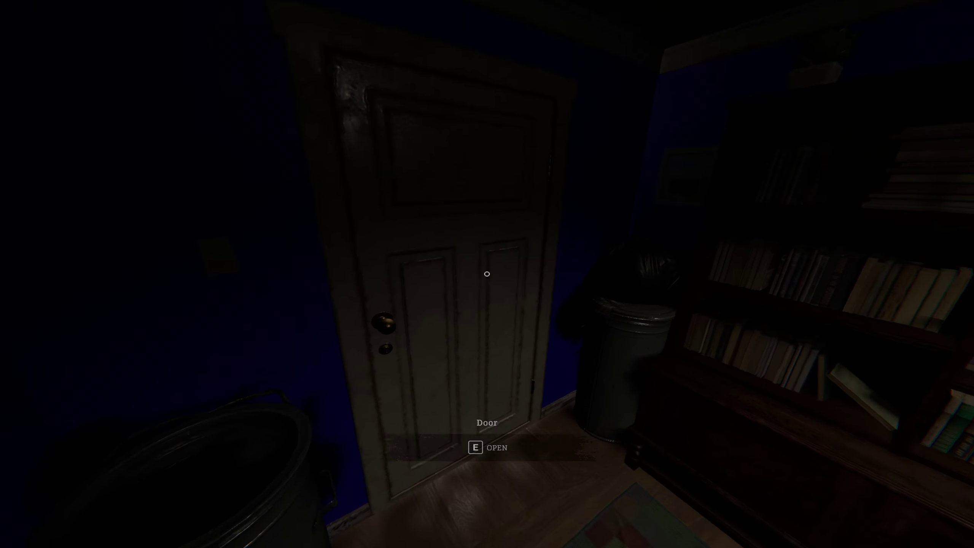
key(w)
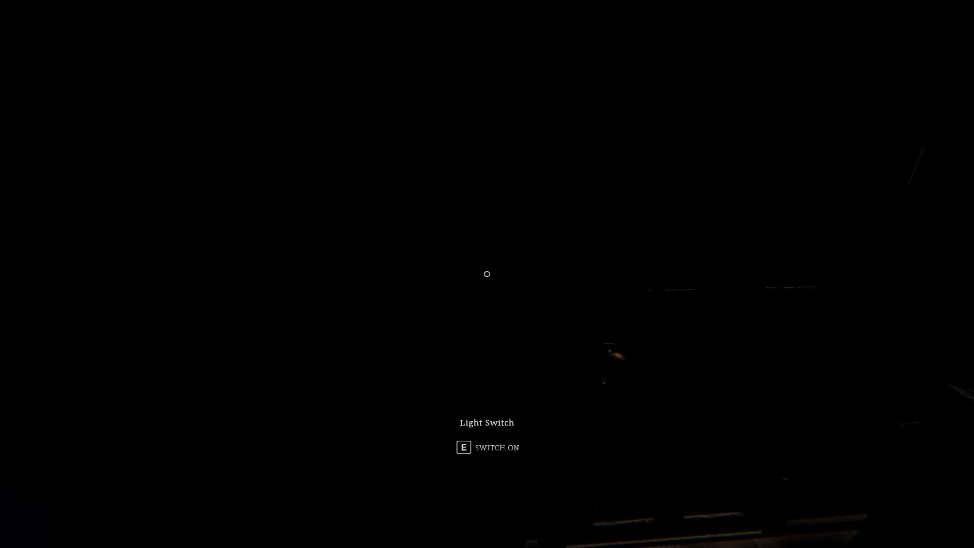
key(e)
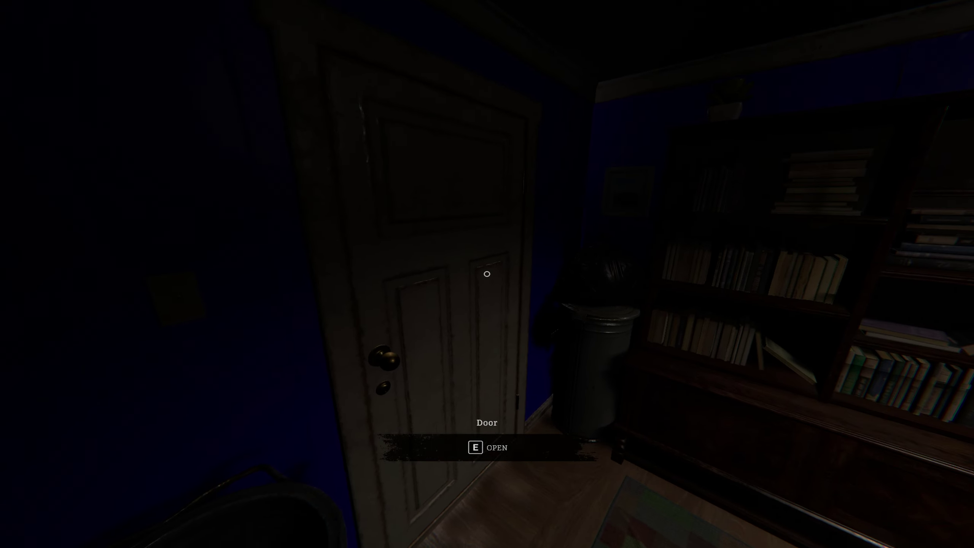
- Briefly check the carried items in the inventory
key(Tab)
key(Tab)
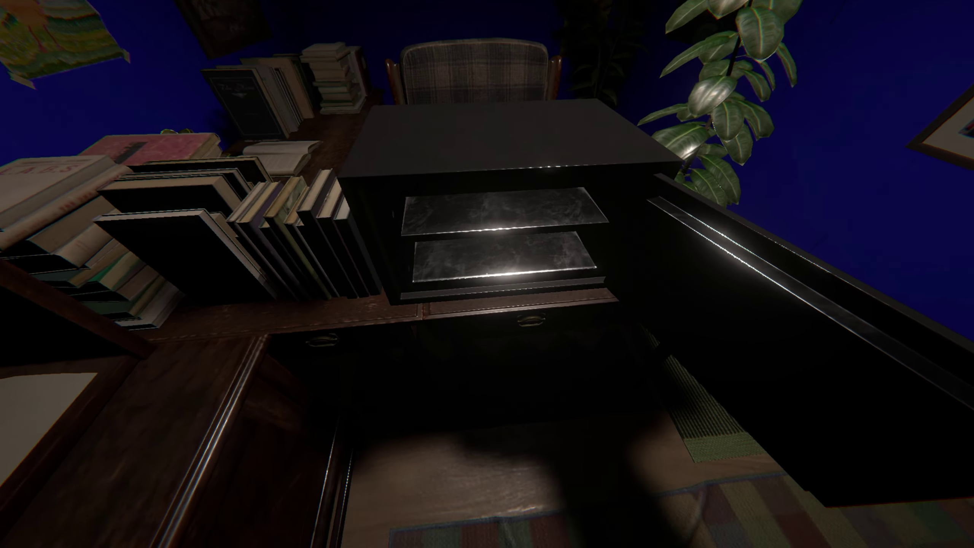
- Check the battery and cassette in the inventory, then open and shut the office door
key(Tab)
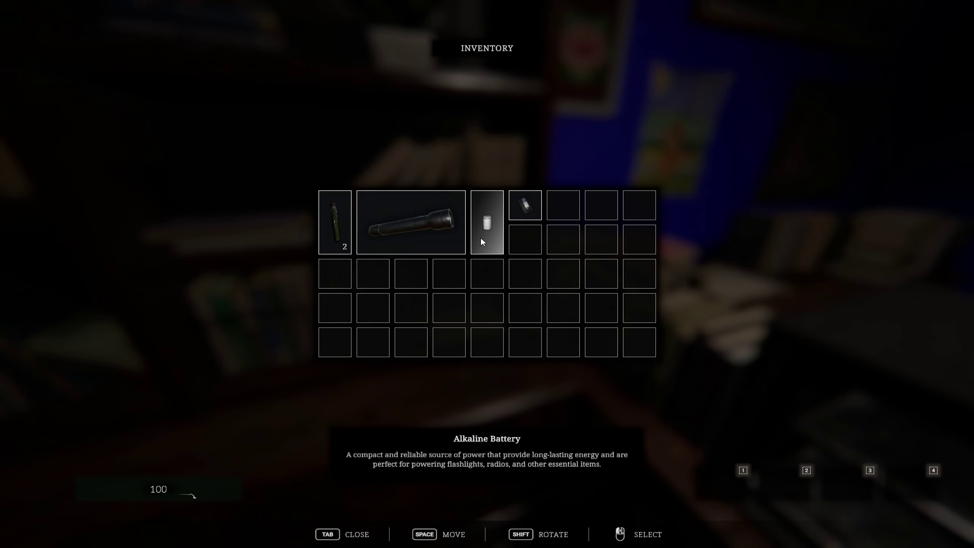
key(Tab)
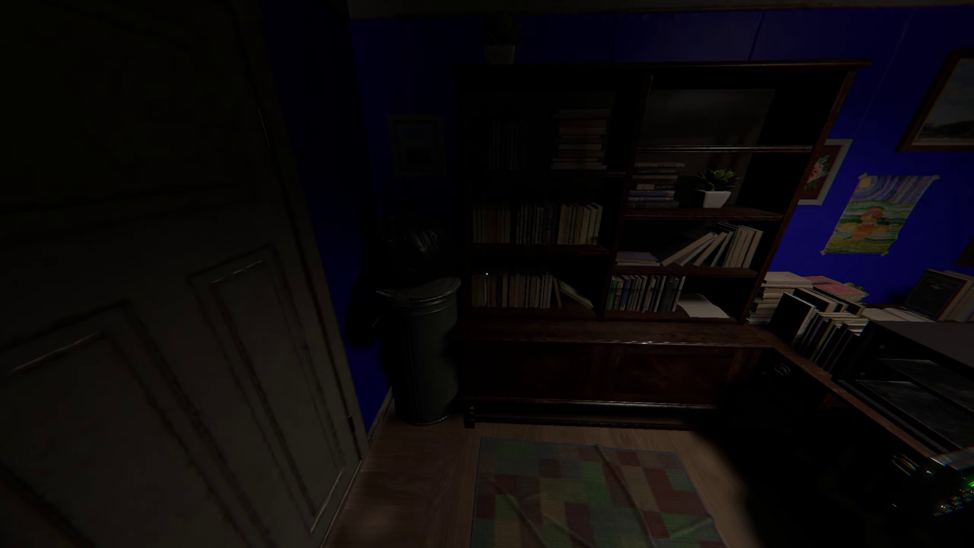
key(e)
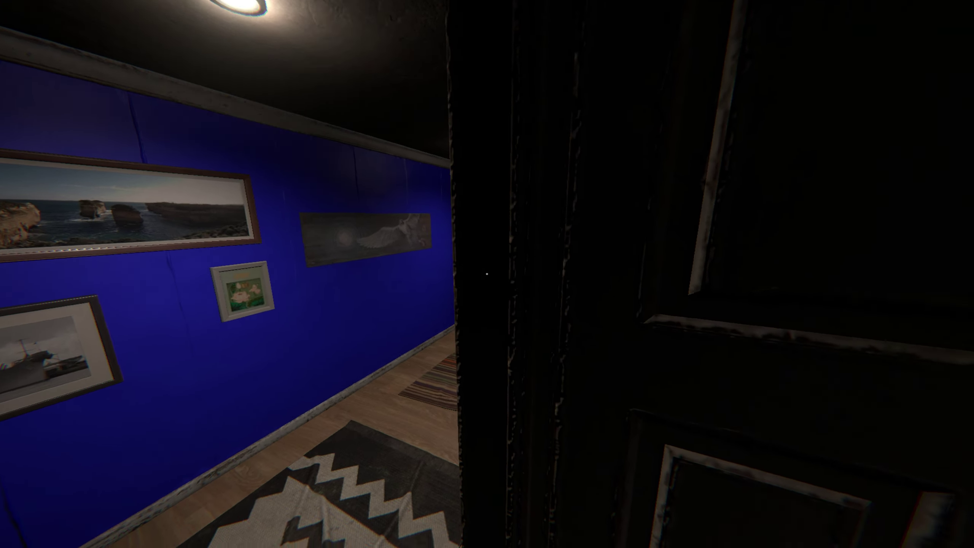
key(e)
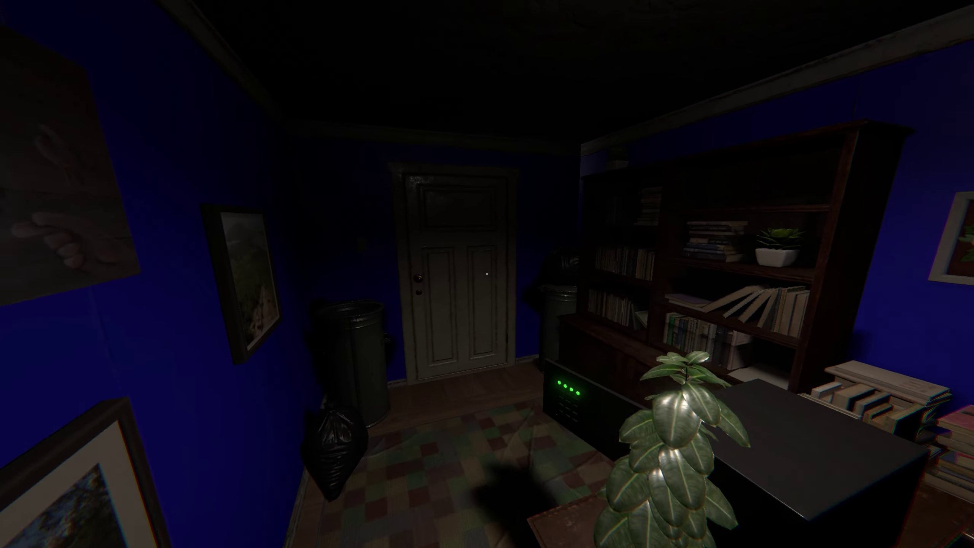
- Step back into the office and look around toward the door and desk
key(s)
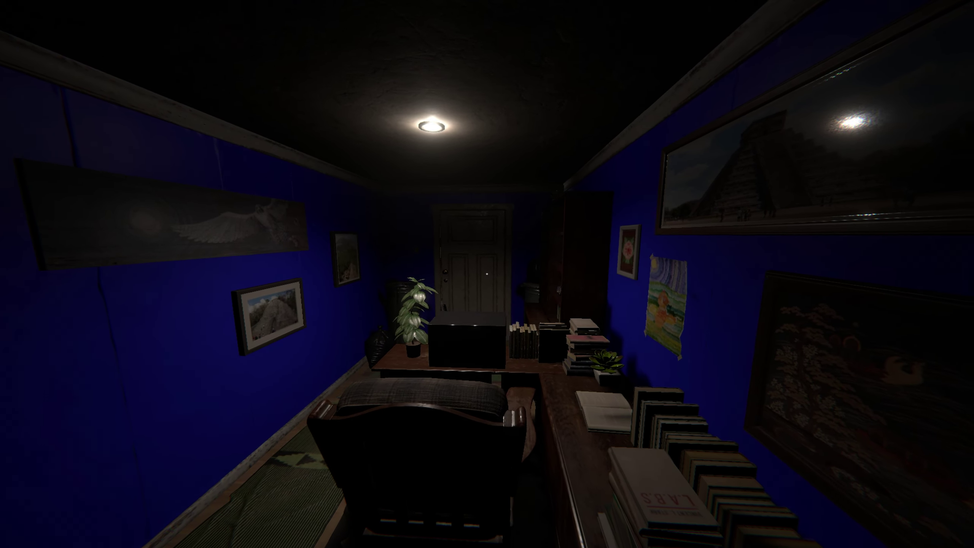
key(s)
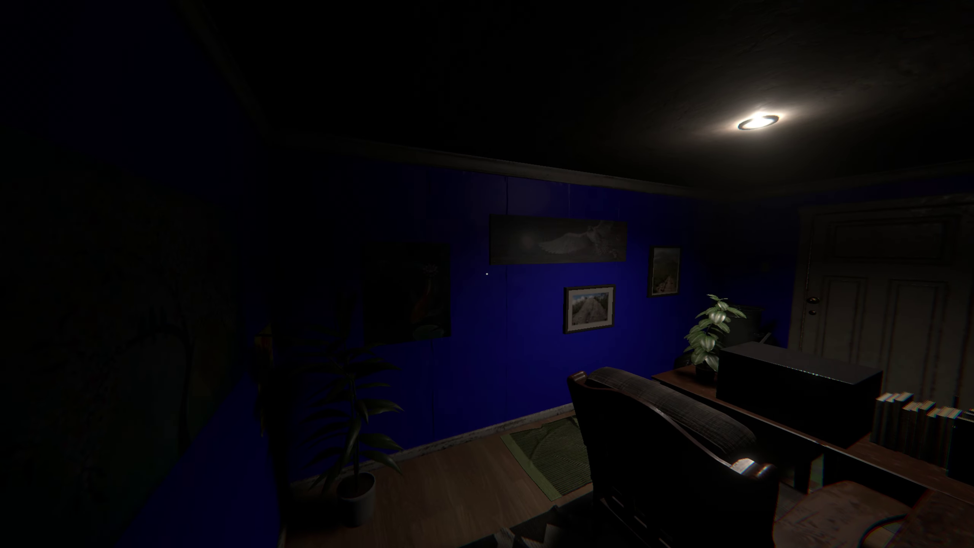
drag(487, 274, 305, 274)
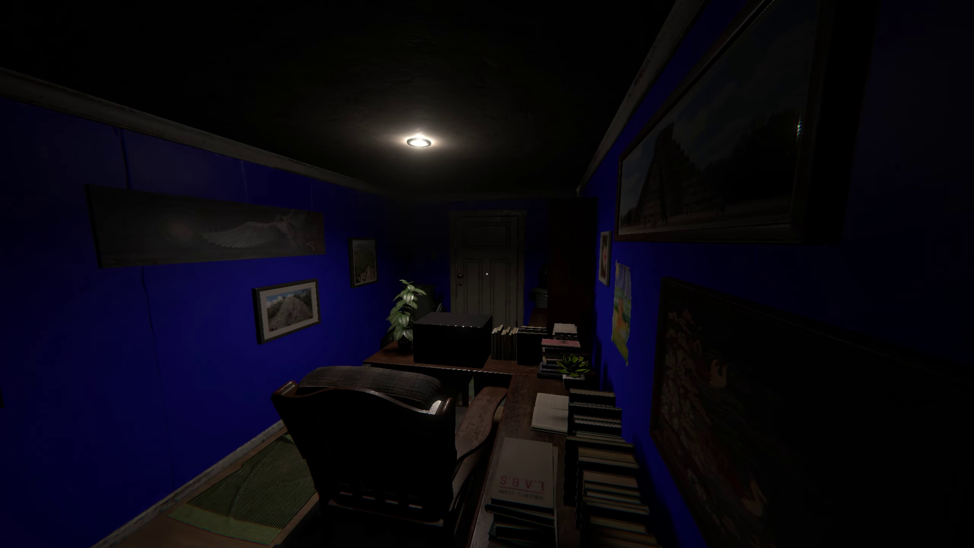
drag(487, 274, 427, 259)
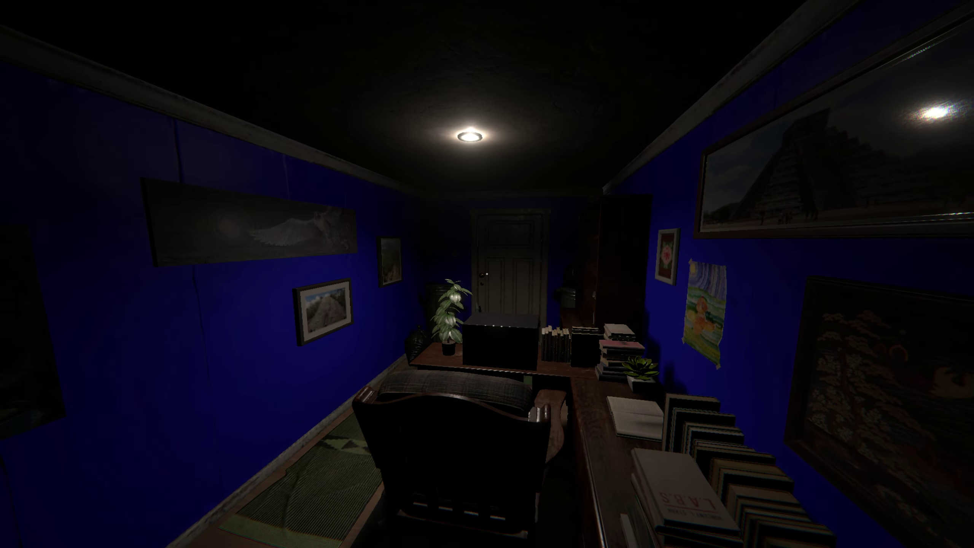
key(s)
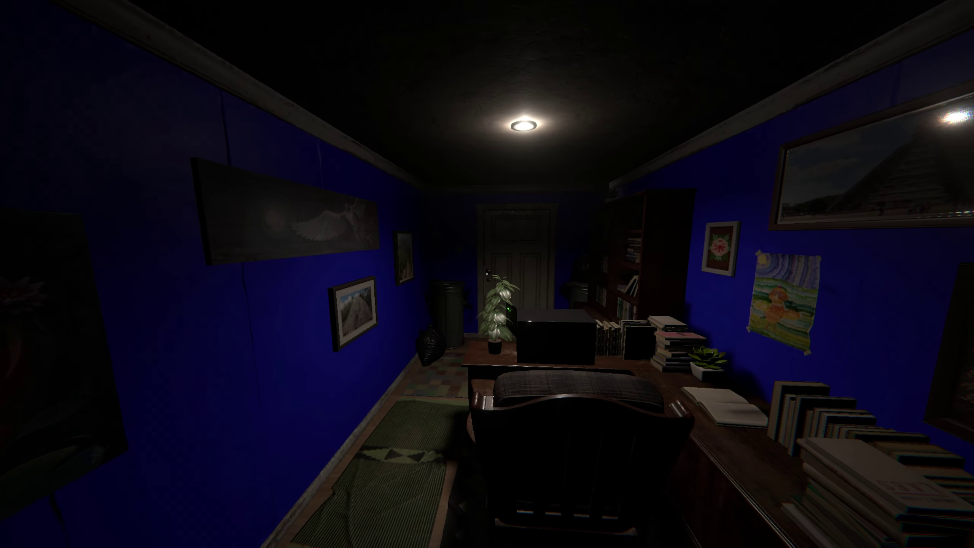
drag(488, 274, 579, 320)
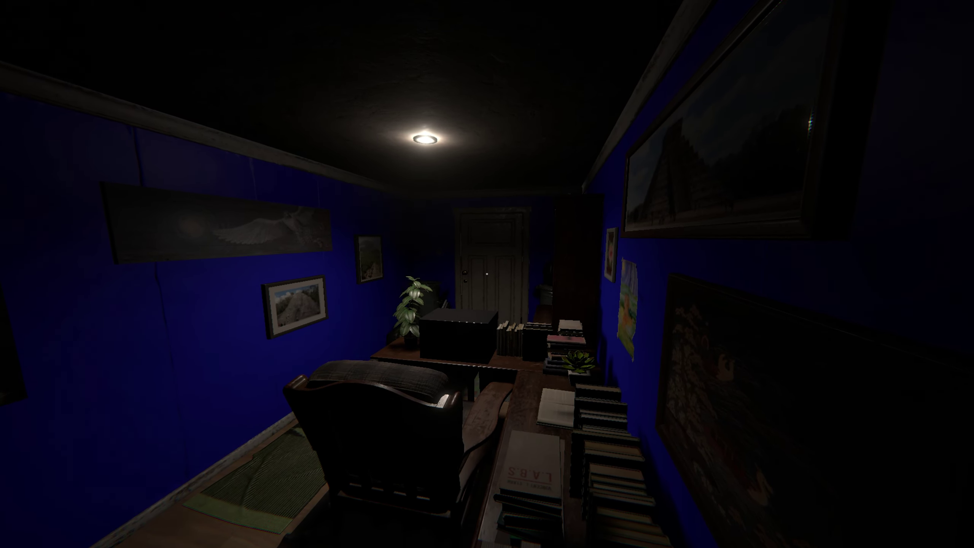
- Walk past the chair up to the white door between the trash bins
key(w)
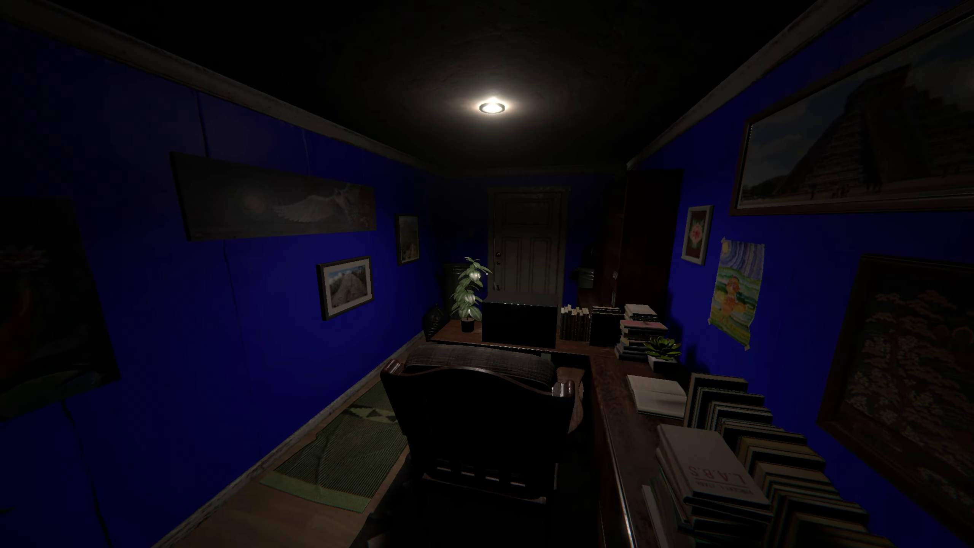
key(w)
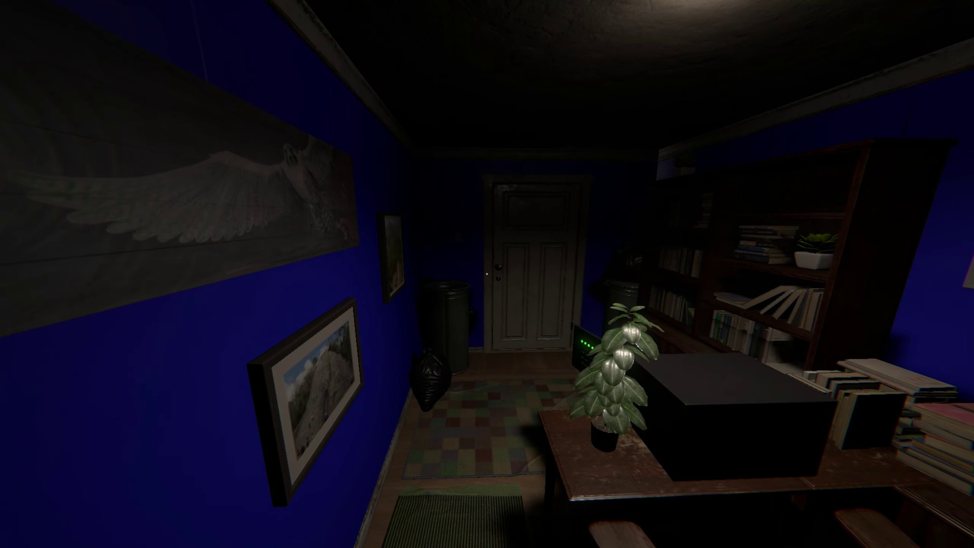
key(w)
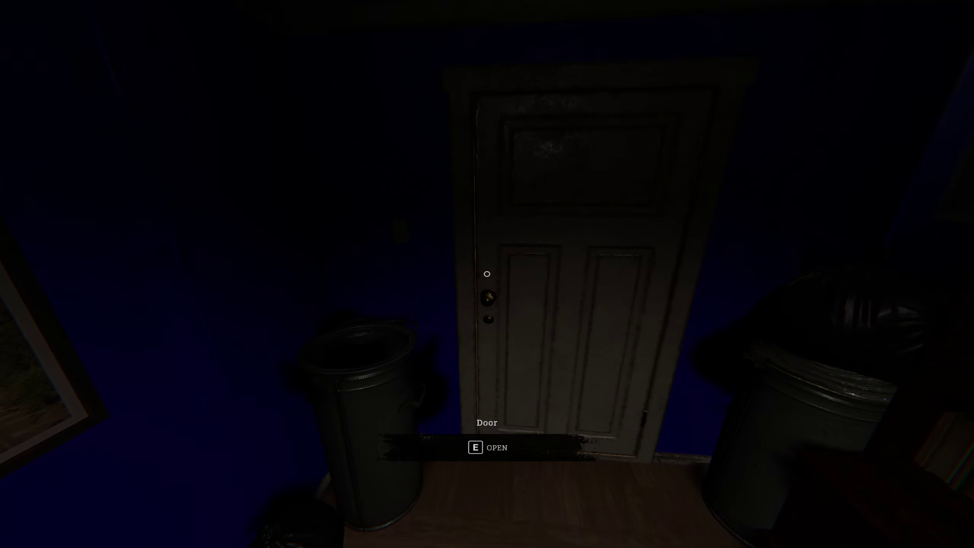
key(w)
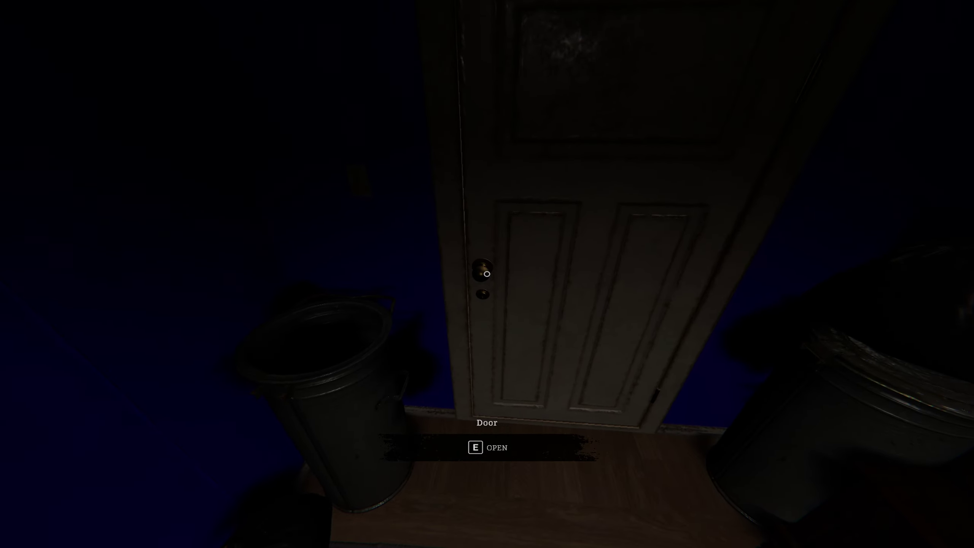
key(w)
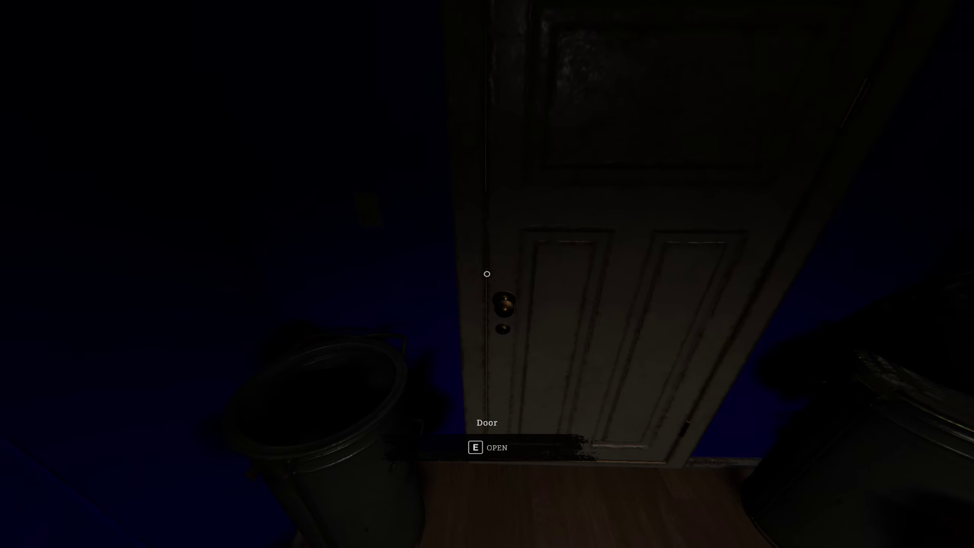
key(s)
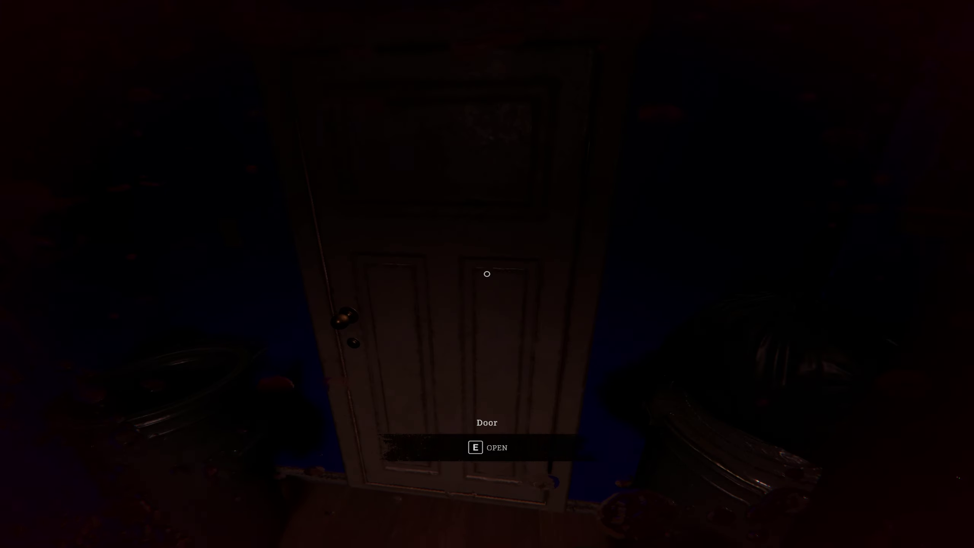
key(Tab)
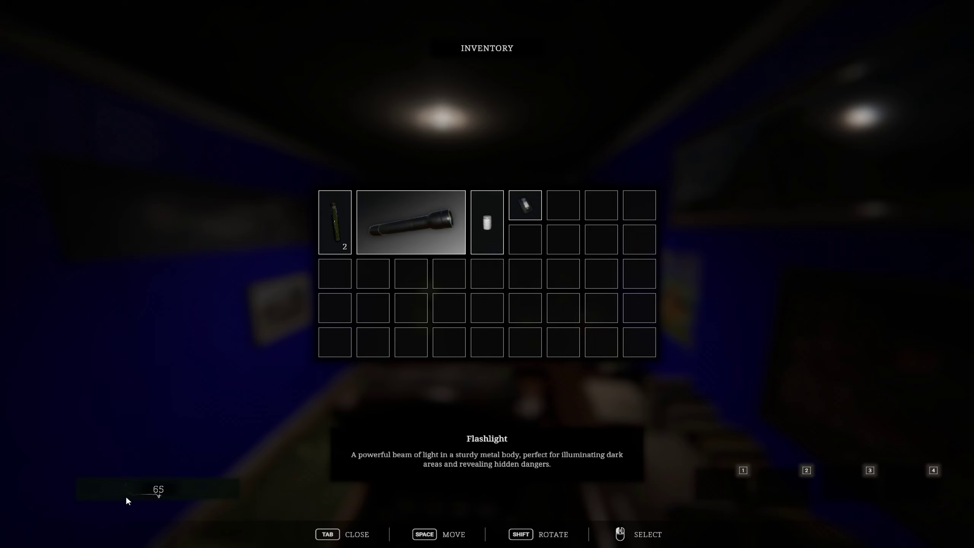
- Drink the Healing Potion from the inventory to restore health to 100
right_click(335, 222)
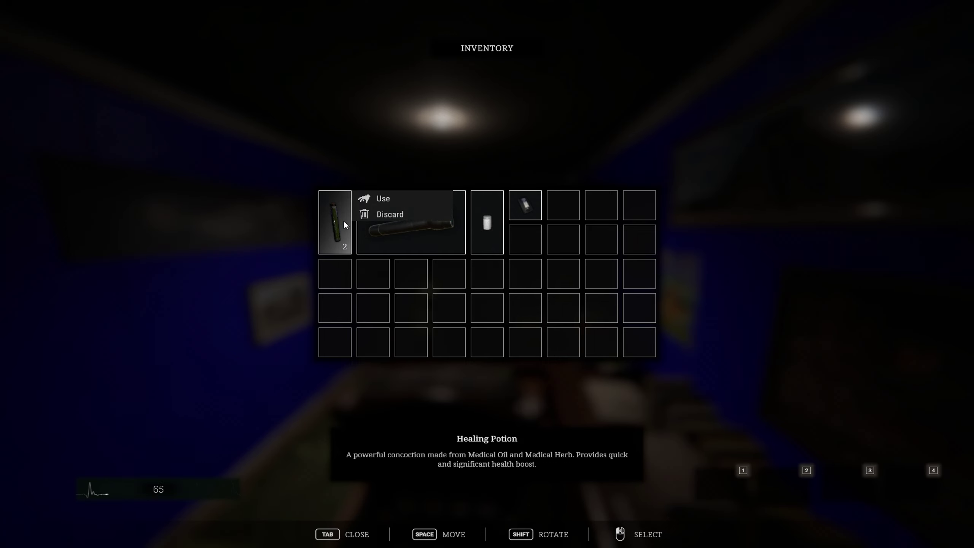
click(381, 199)
key(Tab)
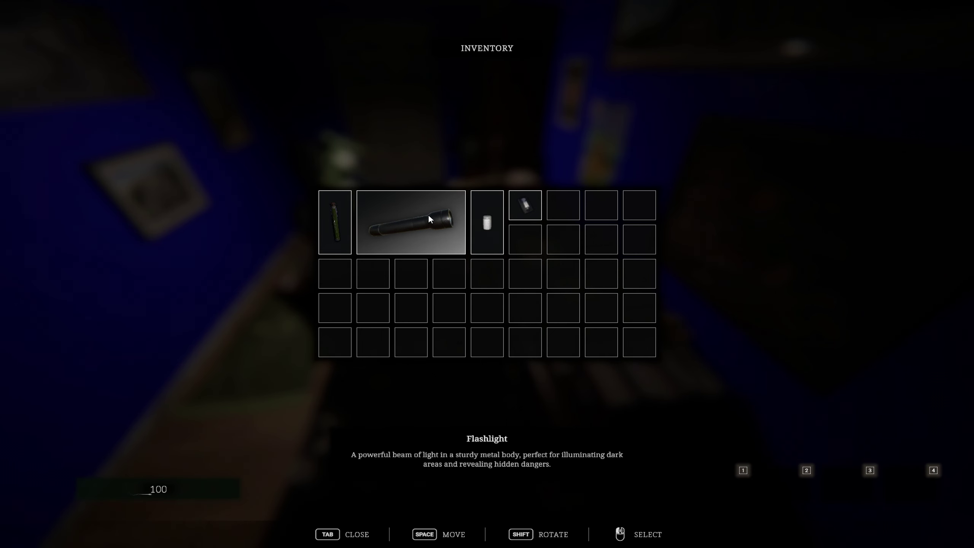
click(428, 213)
key(Tab)
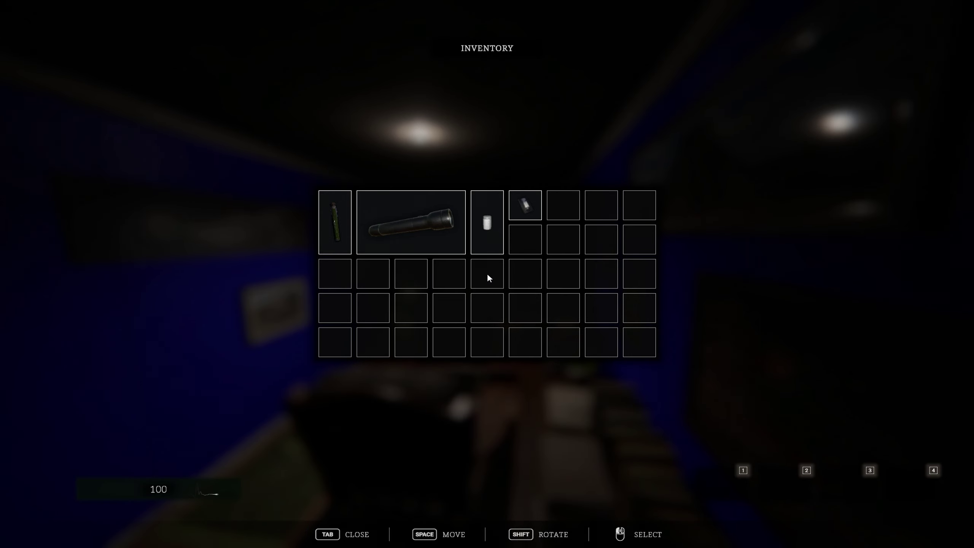
key(Tab)
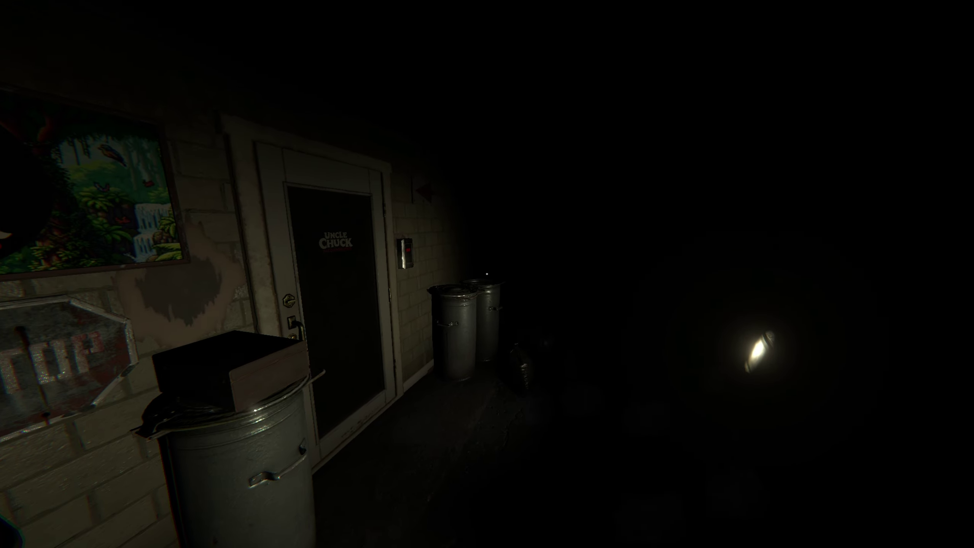
drag(556, 272, 380, 273)
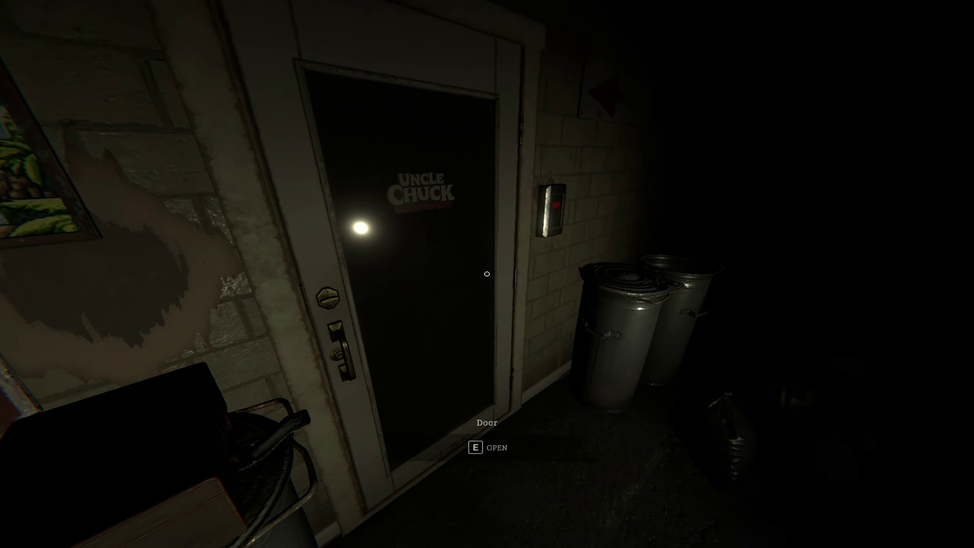
drag(487, 274, 229, 380)
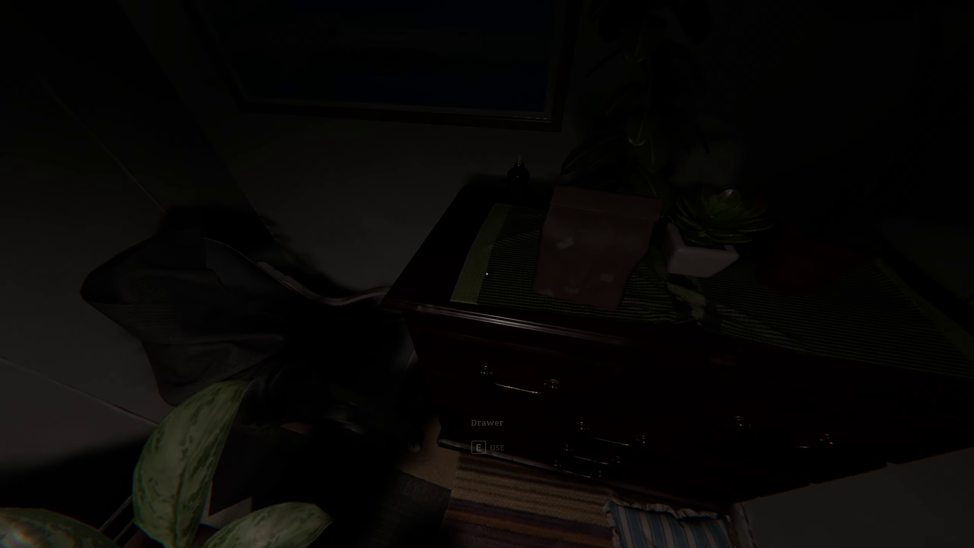
drag(488, 274, 304, 228)
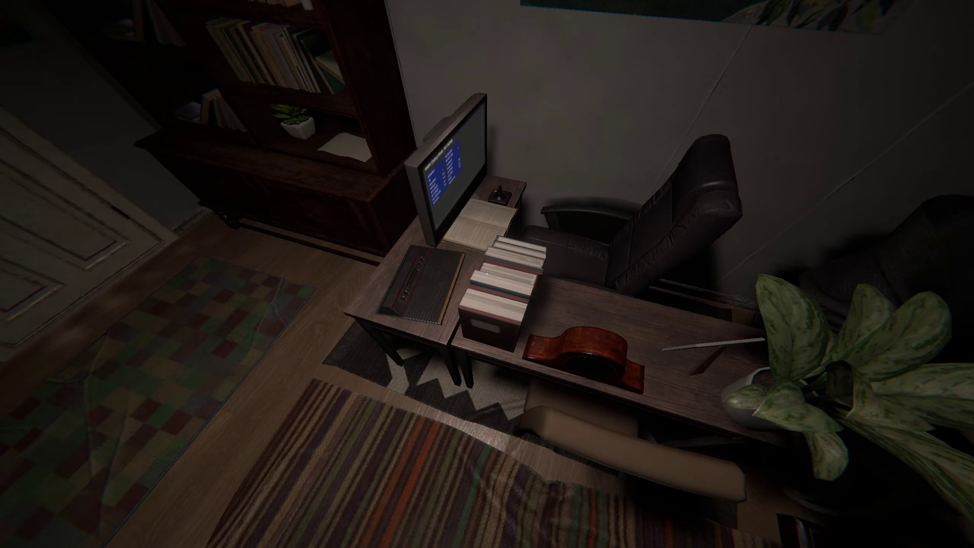
drag(487, 274, 305, 273)
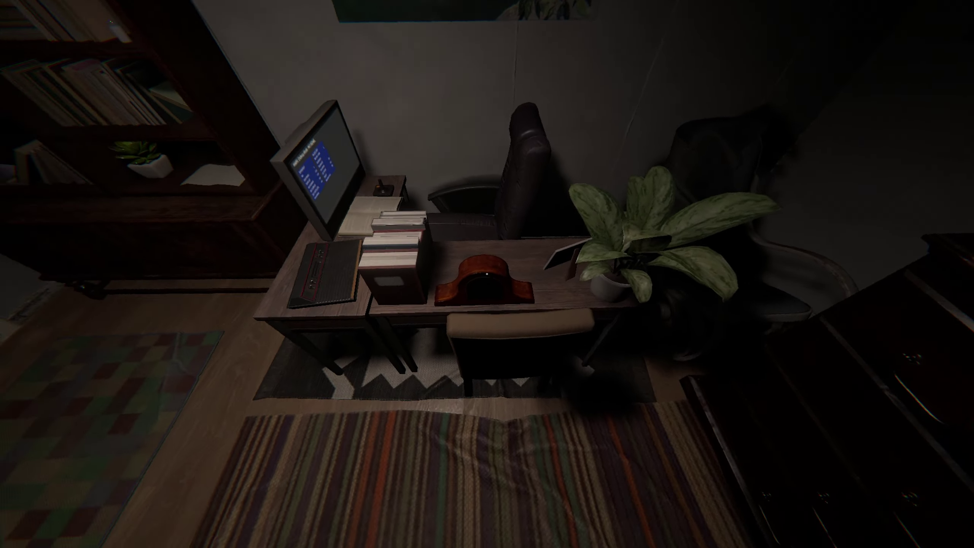
drag(487, 275, 229, 153)
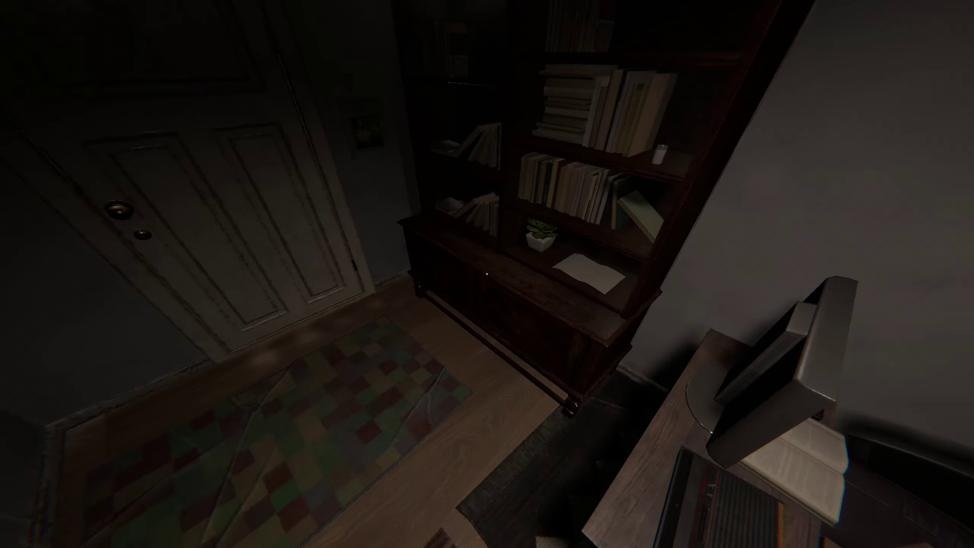
key(e)
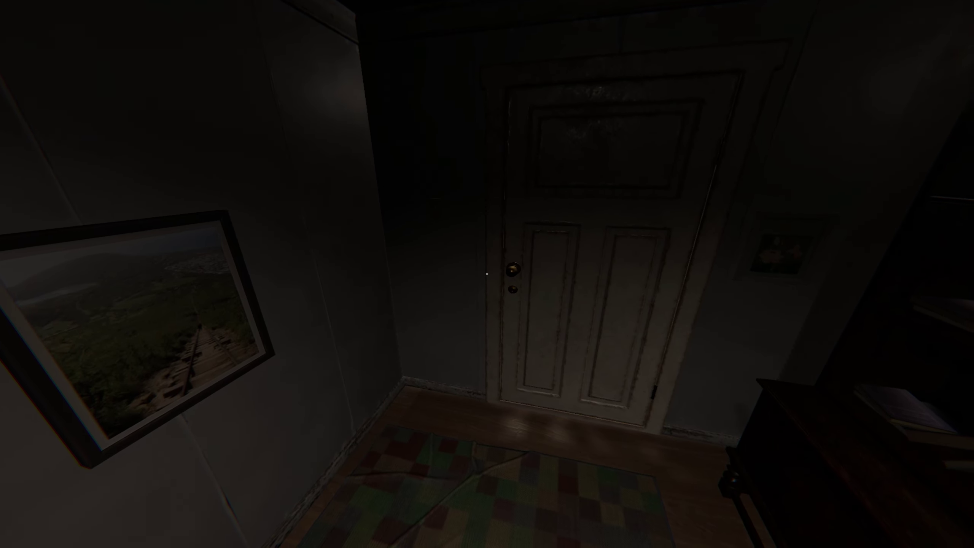
- Open the study door and walk down the hallway into the end room
key(e)
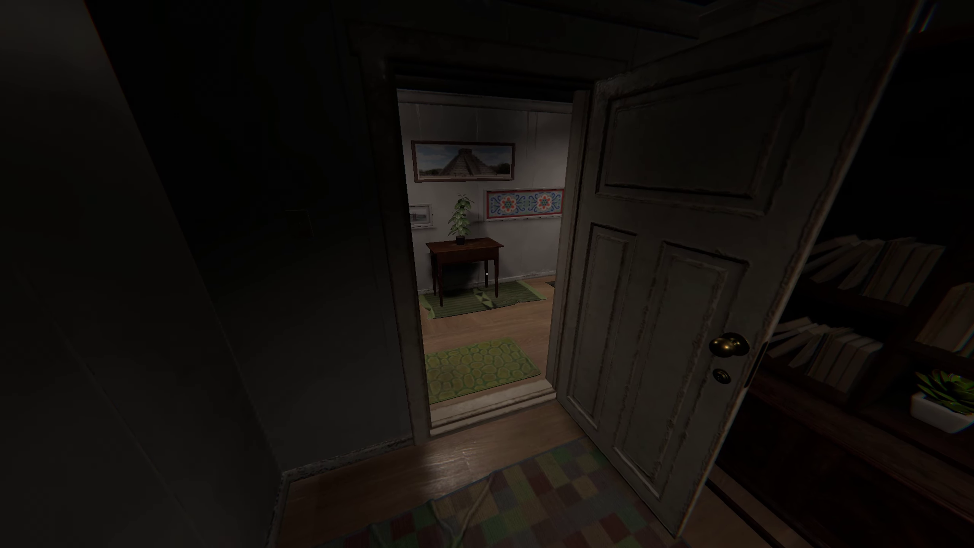
key(w)
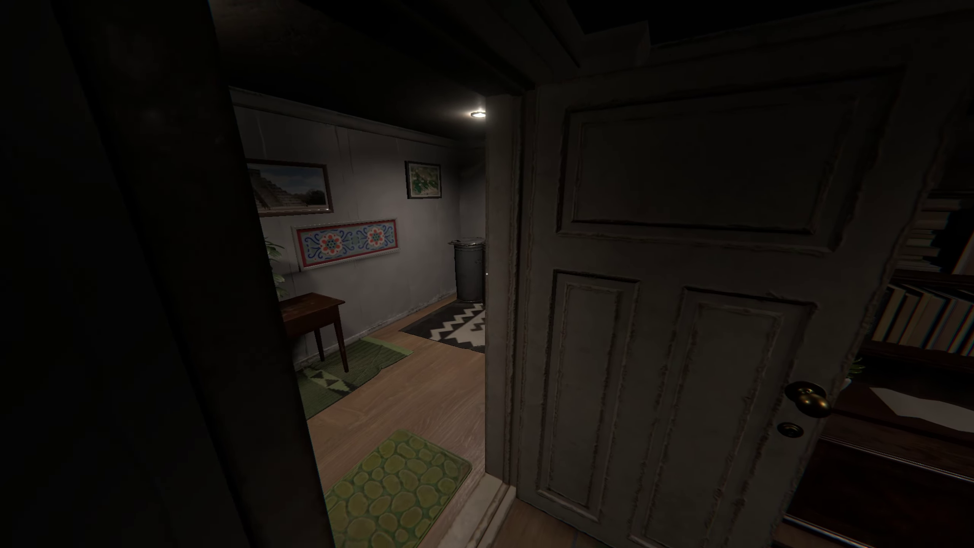
key(w)
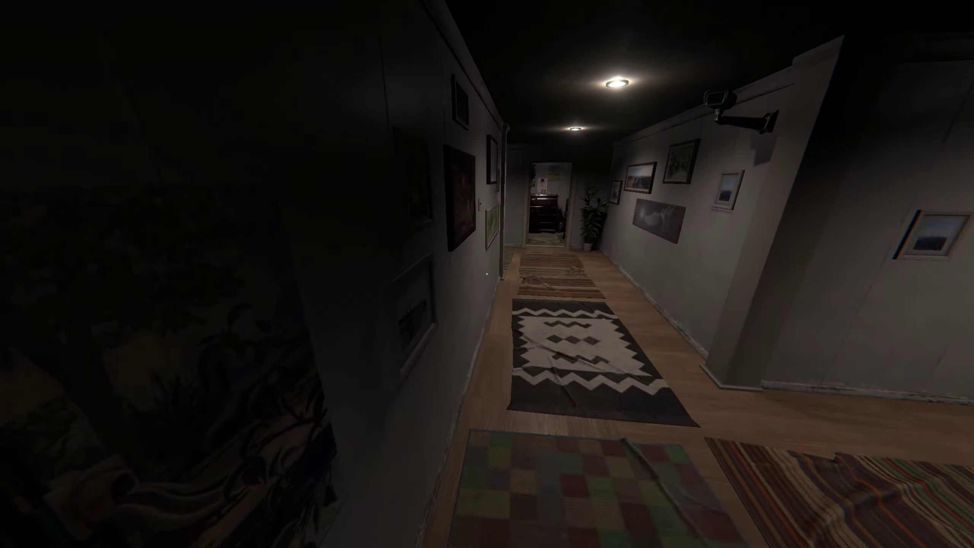
key(w)
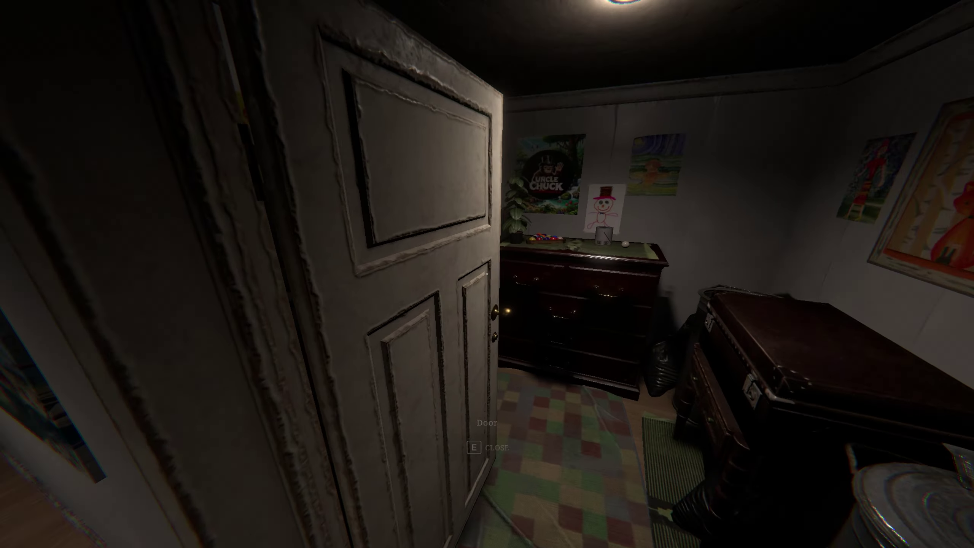
- Shut the storage room door and examine the VHS Cassette in the inventory
key(e)
key(w)
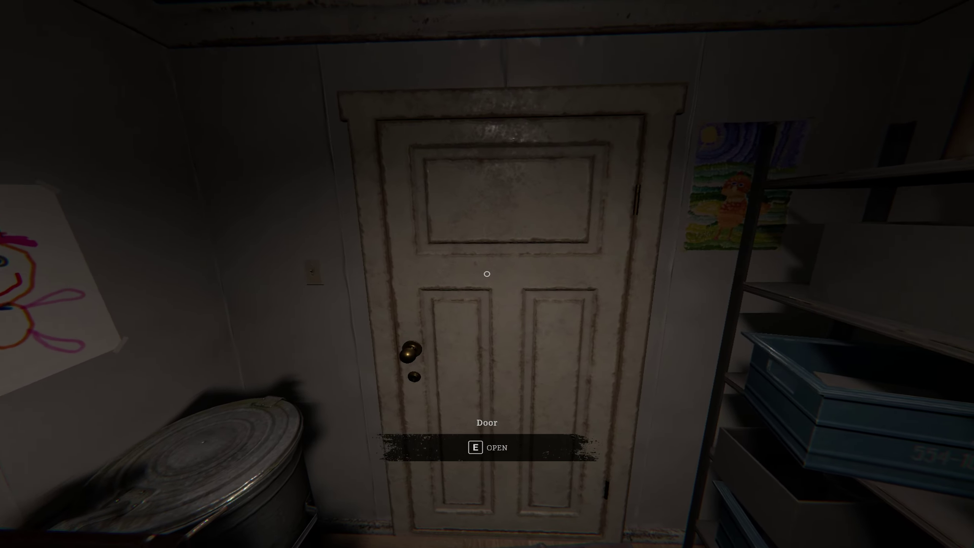
key(s)
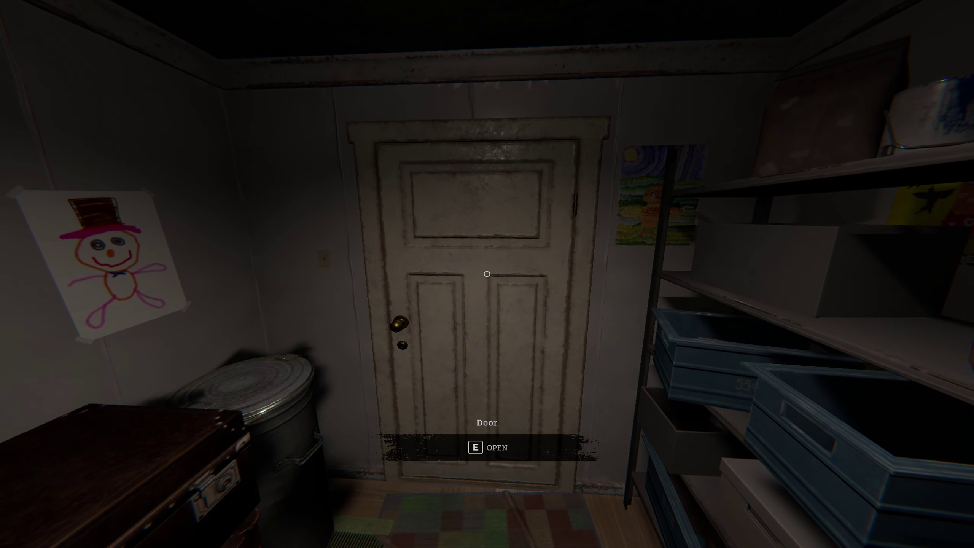
key(w)
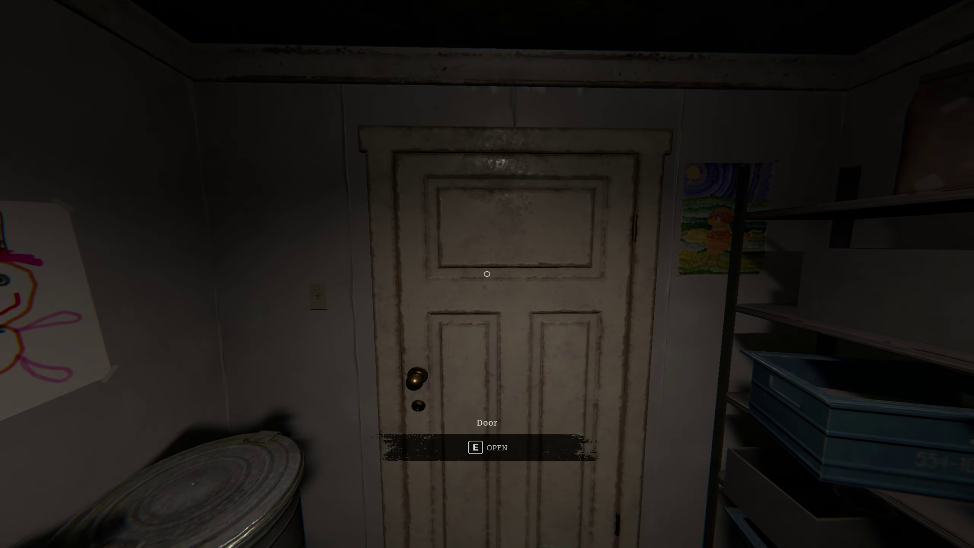
key(s)
key(Tab)
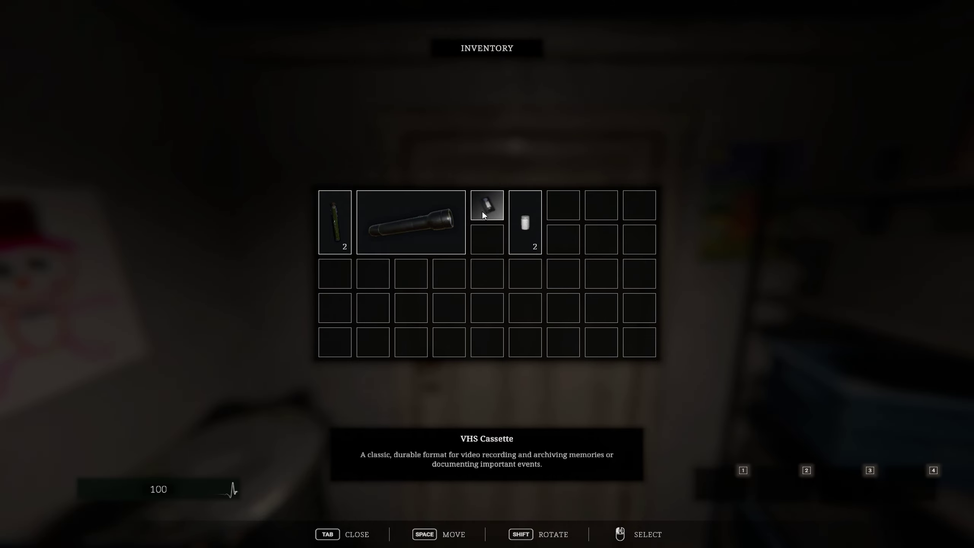
- Search the dresser drawer and switch on the bathroom light
key(Tab)
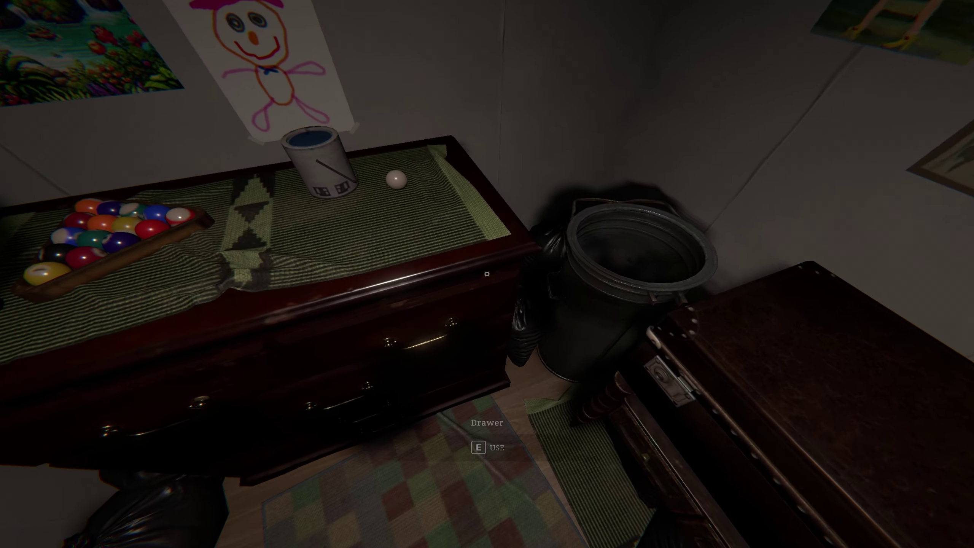
key(e)
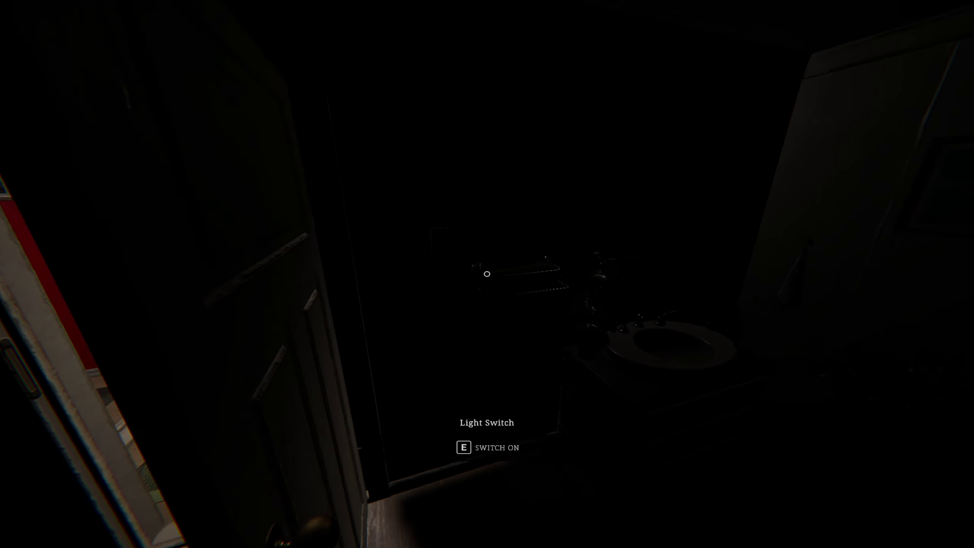
key(e)
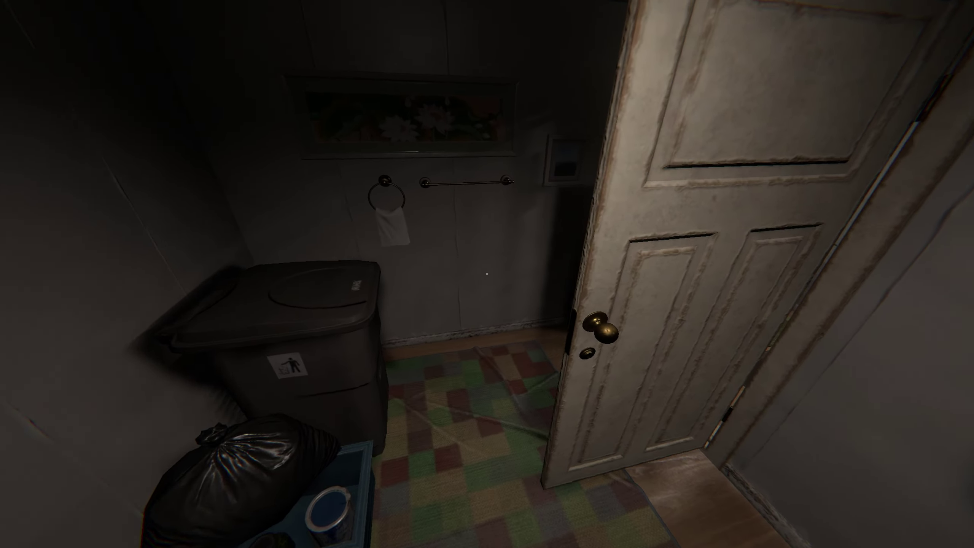
- Walk out and down the red corridor to the grey door
key(w)
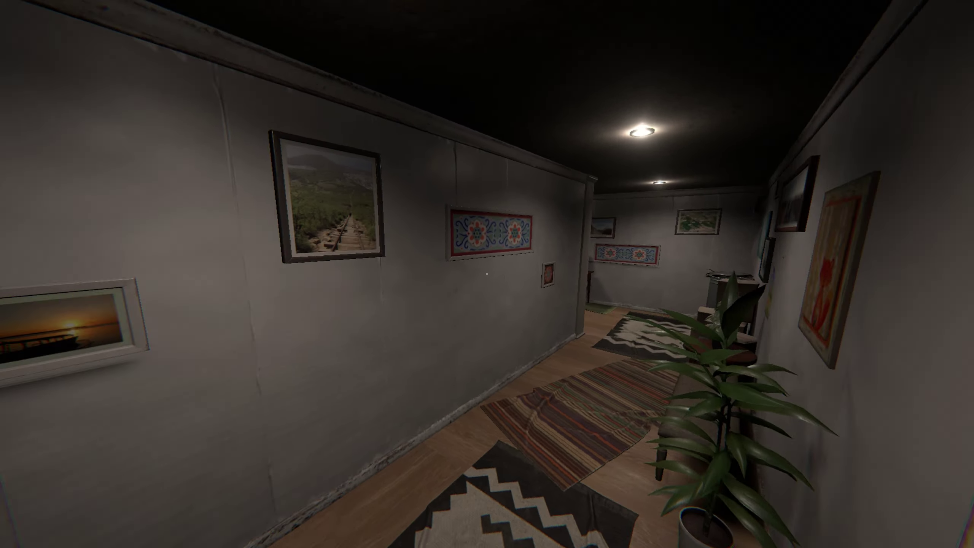
key(w)
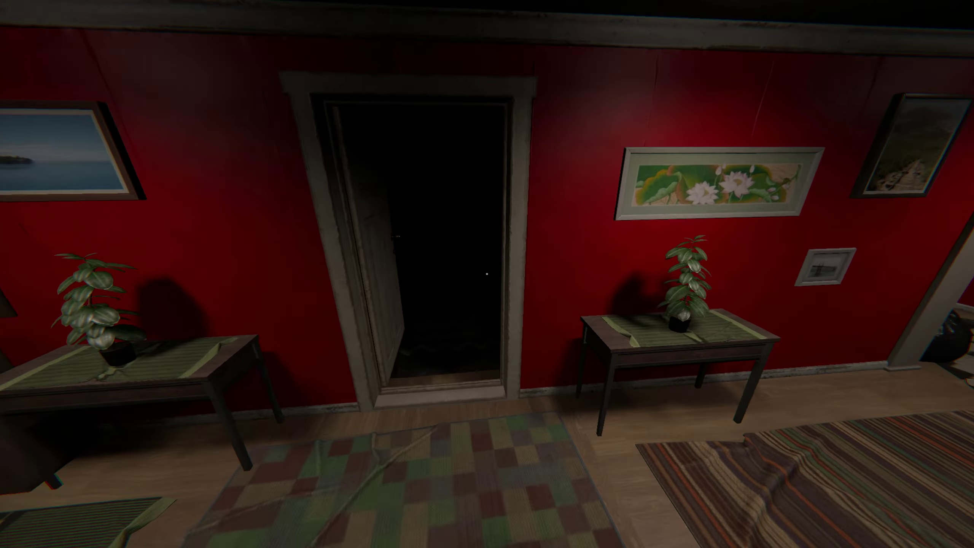
key(w)
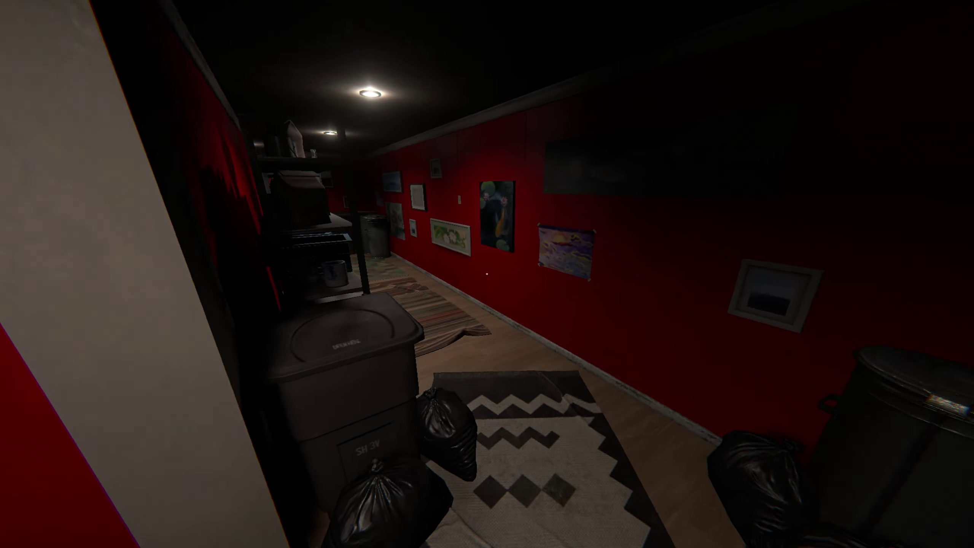
key(w)
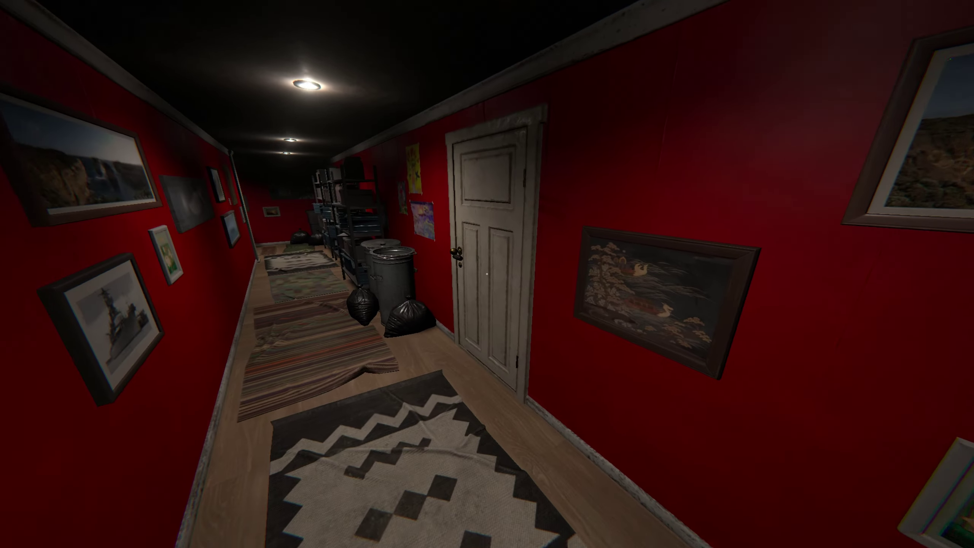
- Dial 1379 on the grey door's combination padlock
key(w)
key(e)
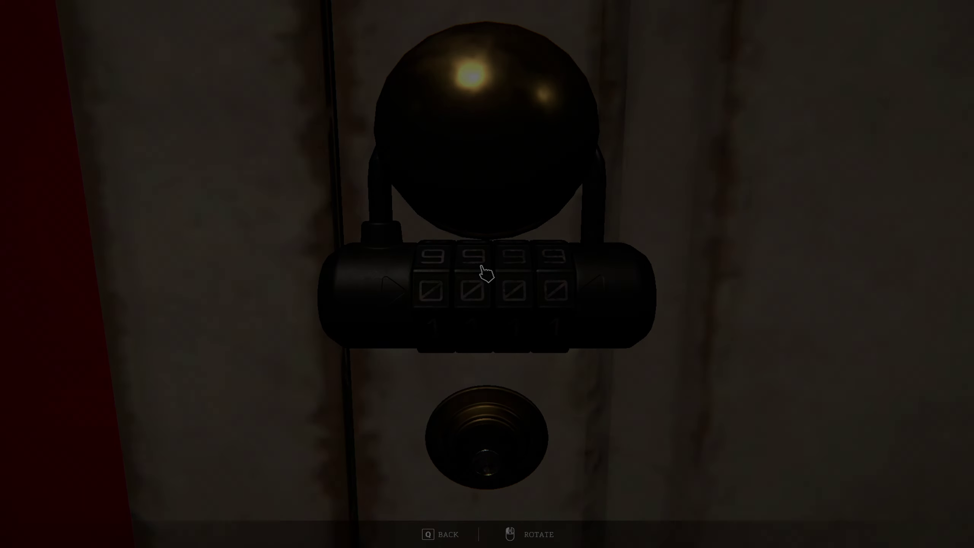
click(472, 317)
click(521, 334)
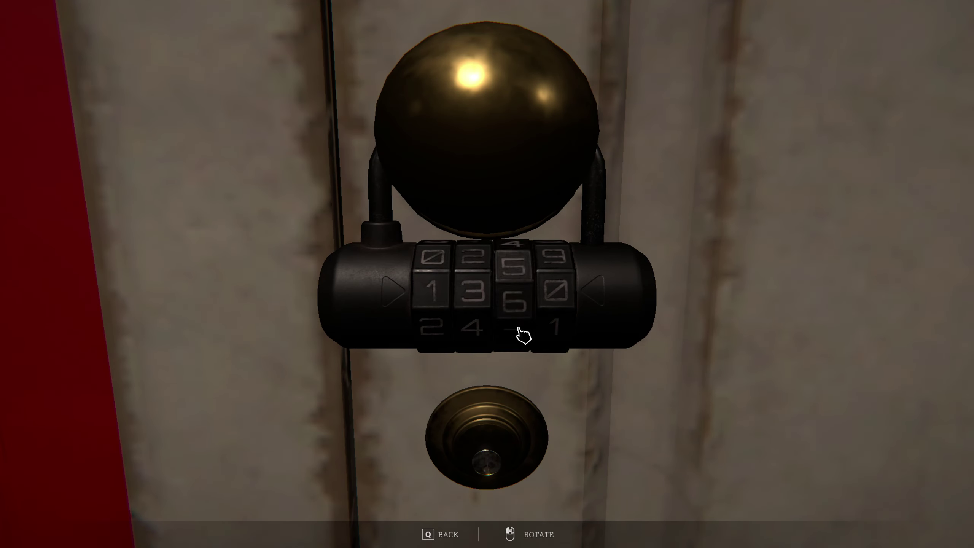
click(547, 335)
click(555, 336)
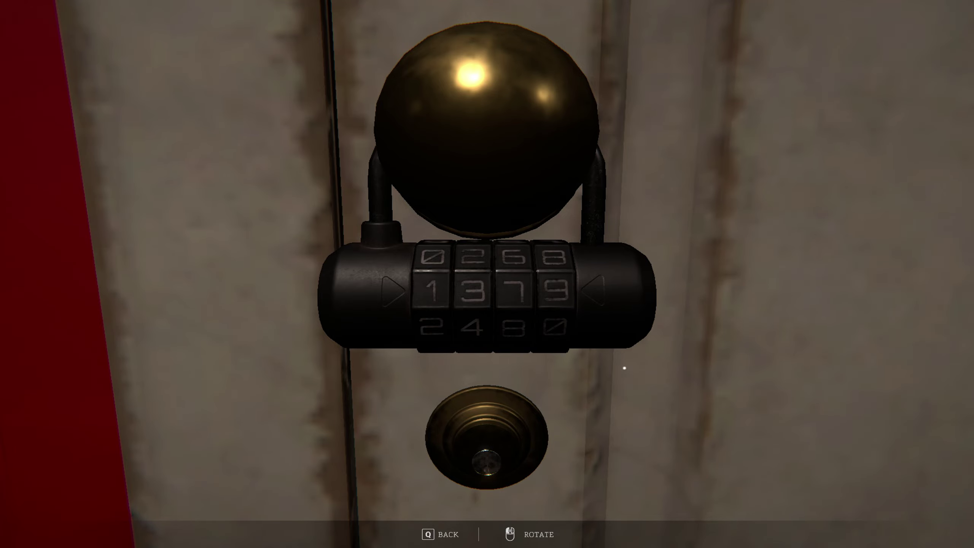
- Enter through the unlocked door, switch on the flashlight, and read the desk paper
key(e)
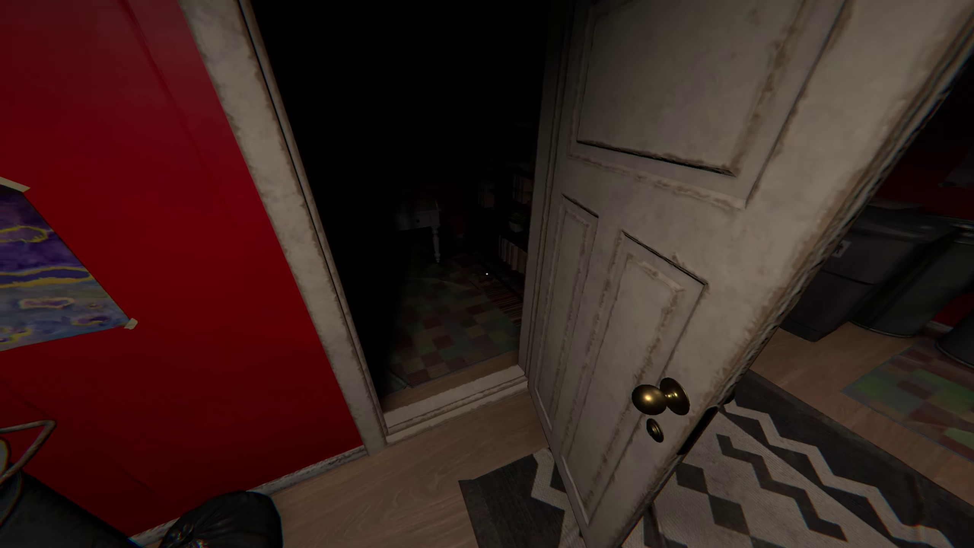
key(Tab)
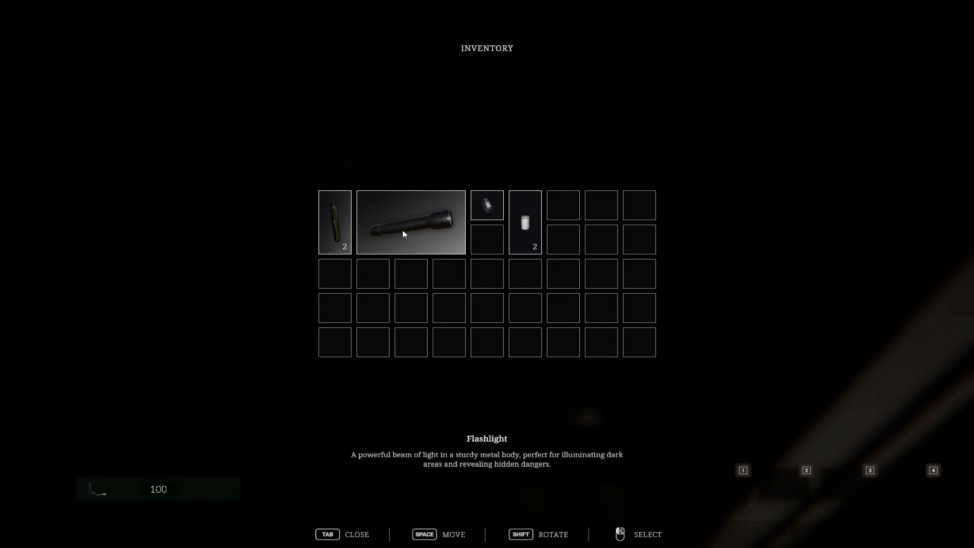
click(497, 199)
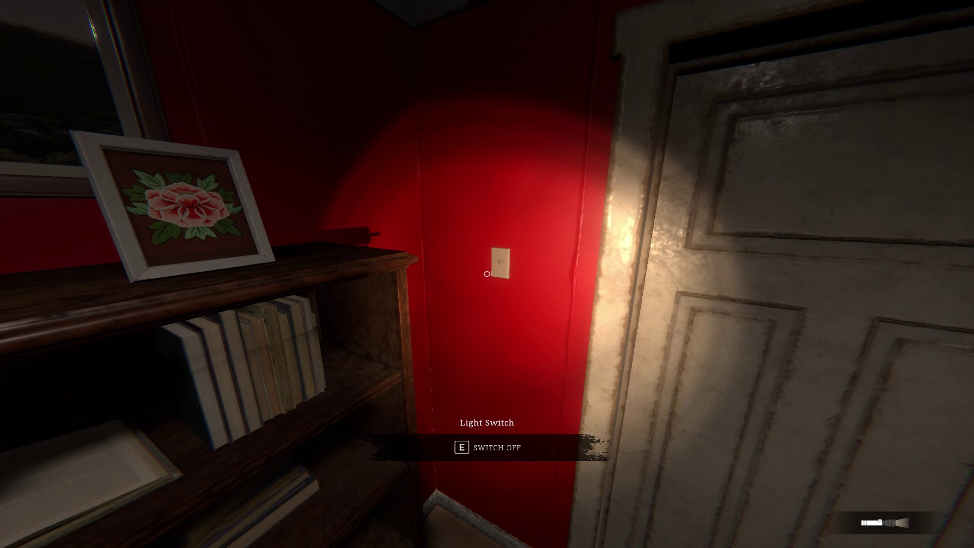
key(Tab)
click(427, 227)
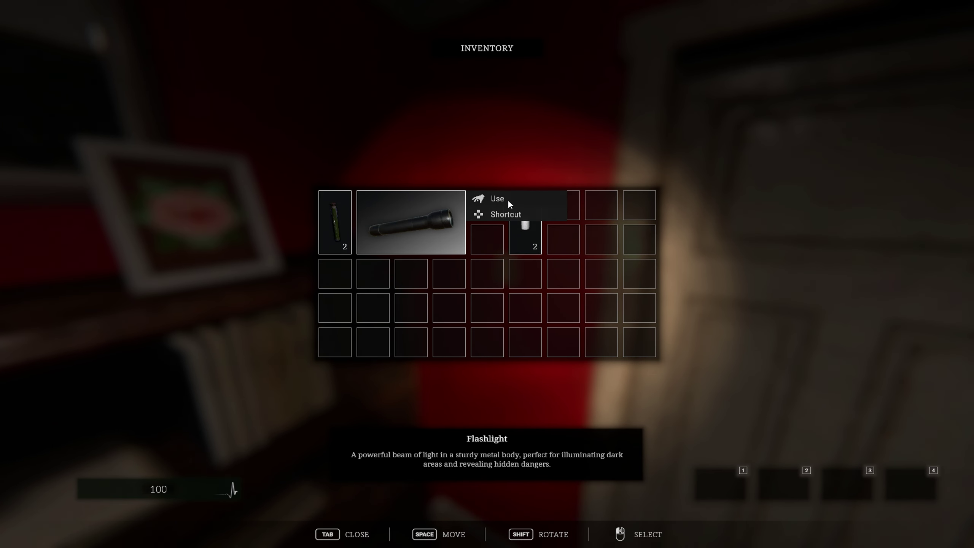
click(496, 199)
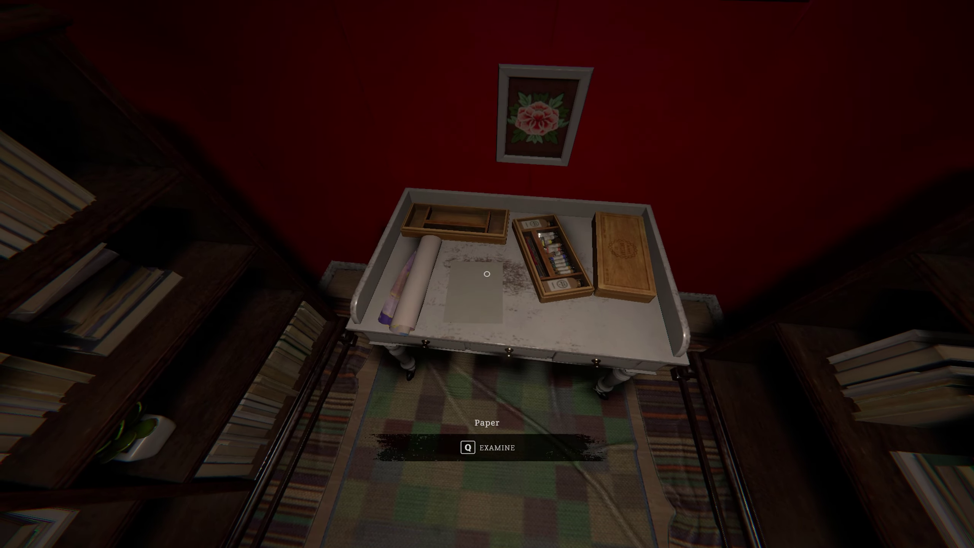
key(q)
key(Escape)
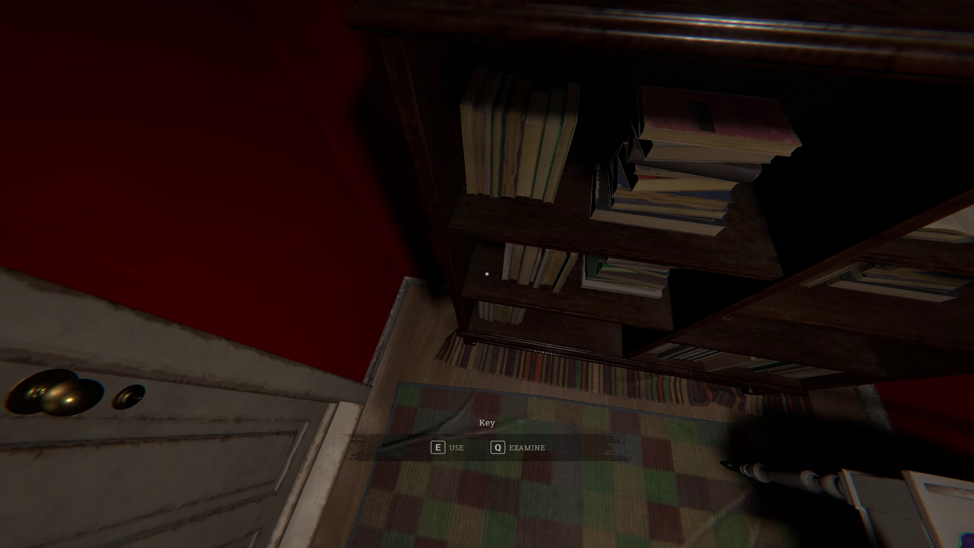
- Take the key from the bookshelf and open the door to the red hallway
key(e)
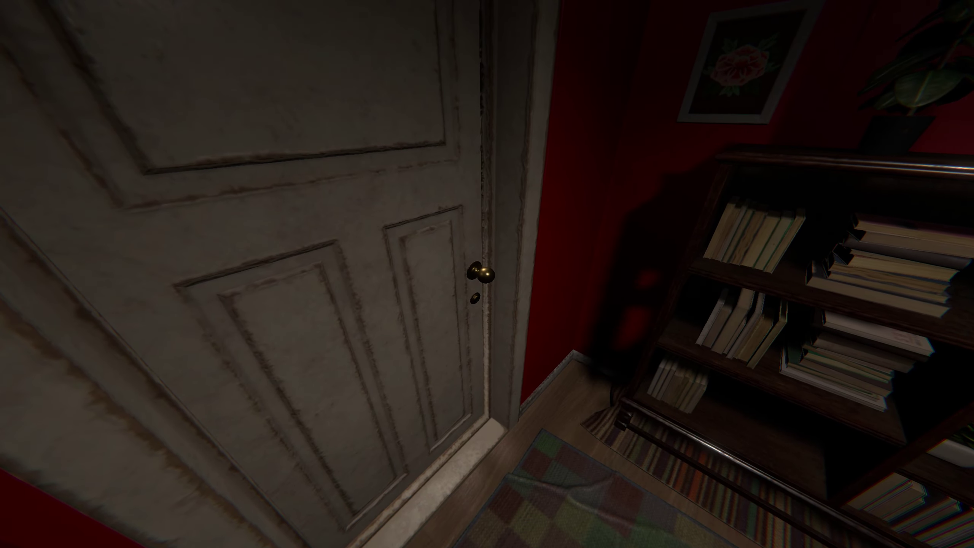
key(e)
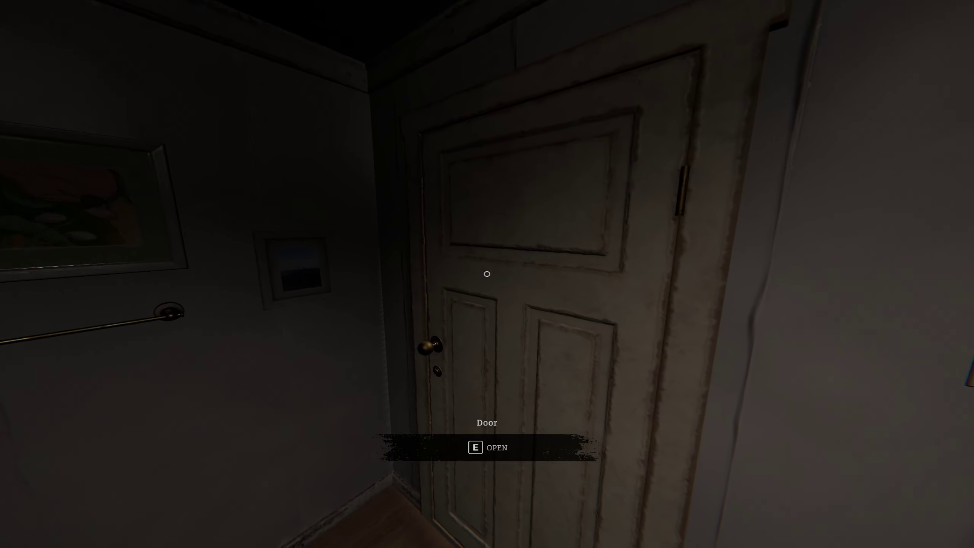
- Ride the elevator to level 2, enter the study, and loot the camcorder and battery
key(e)
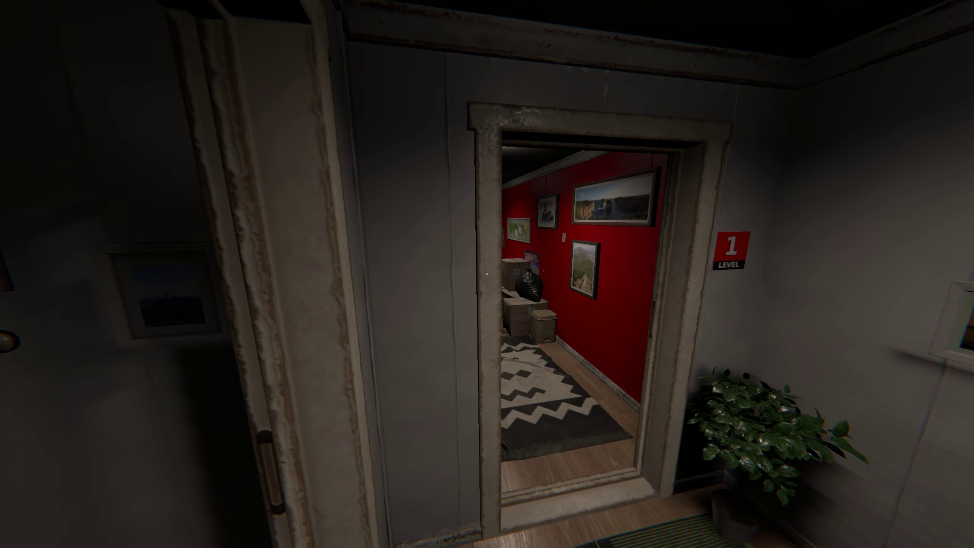
key(w)
key(w)
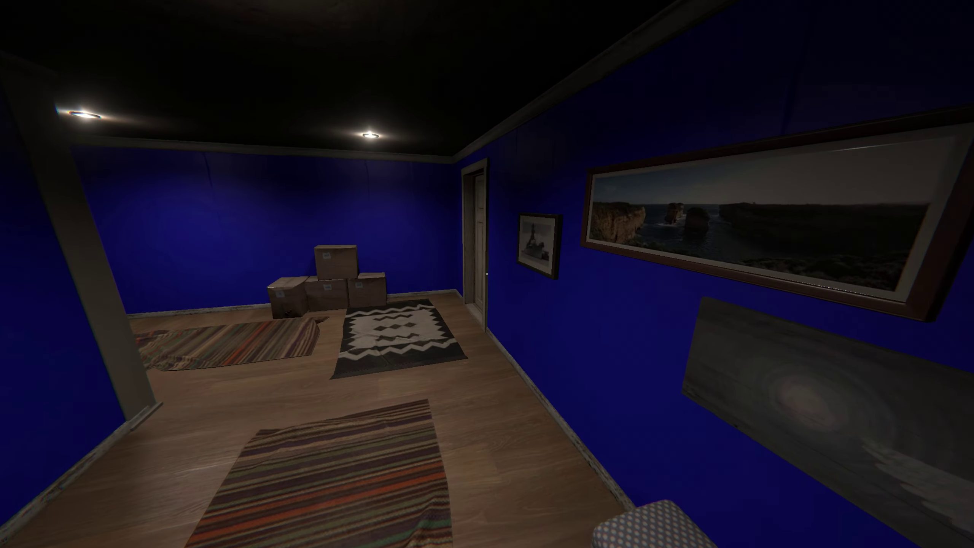
key(e)
key(w)
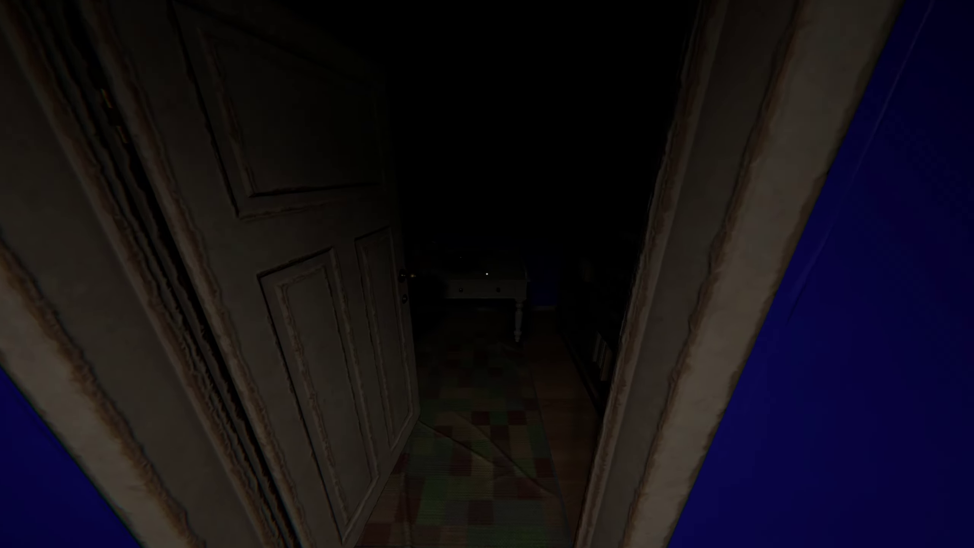
key(e)
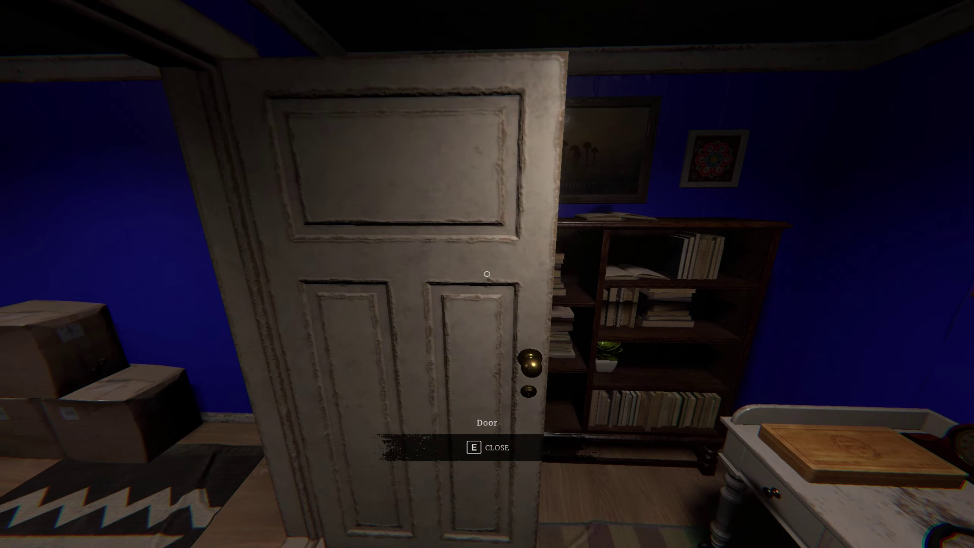
key(w)
key(w)
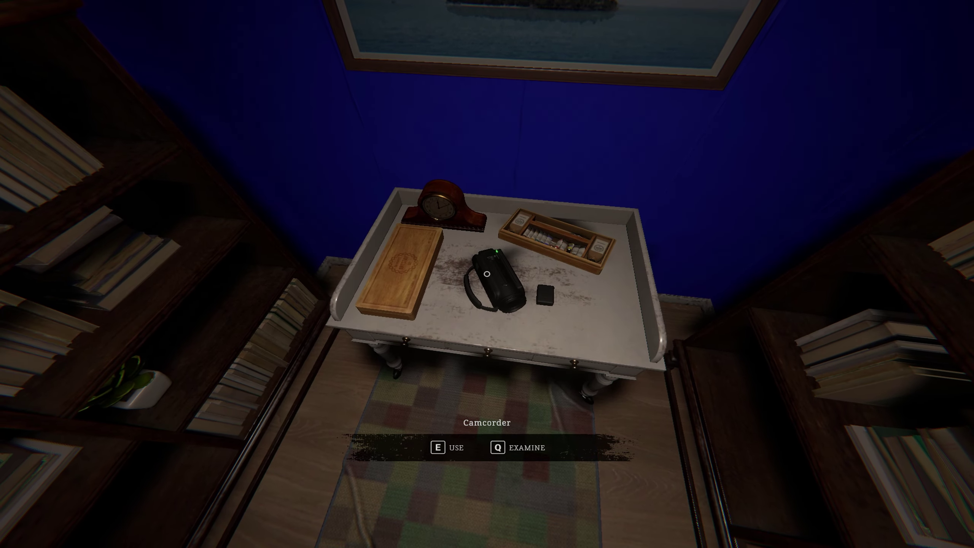
key(e)
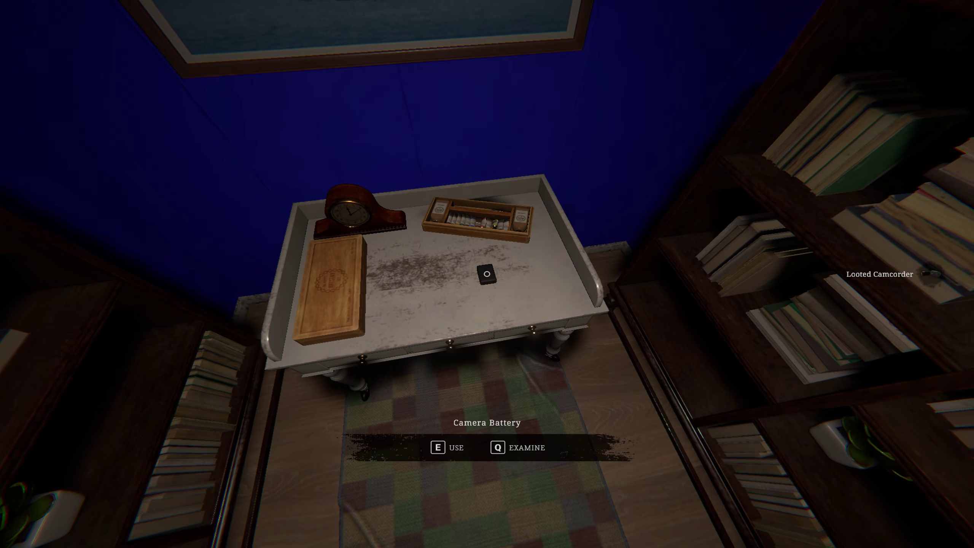
key(e)
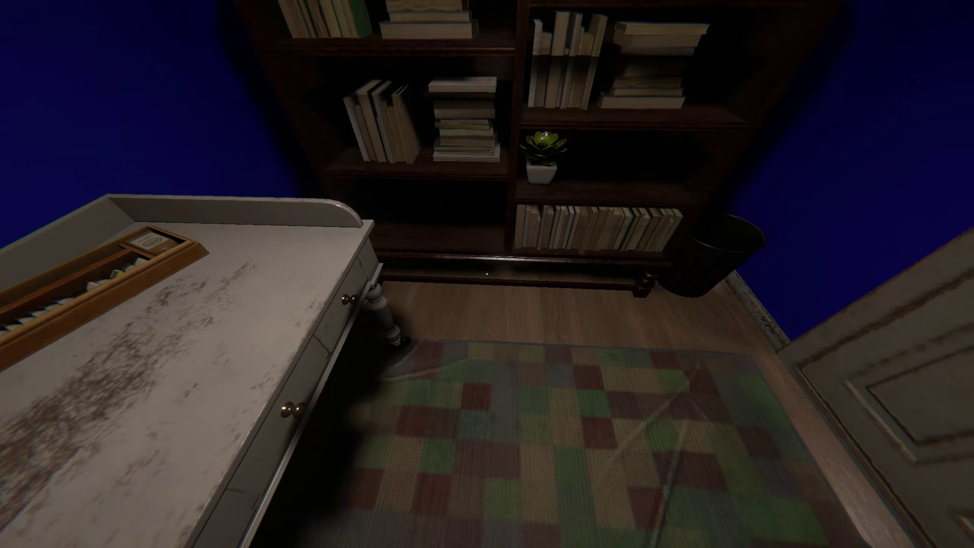
- Combine the Camera Battery with the Camcorder, then equip the Camcorder
key(Tab)
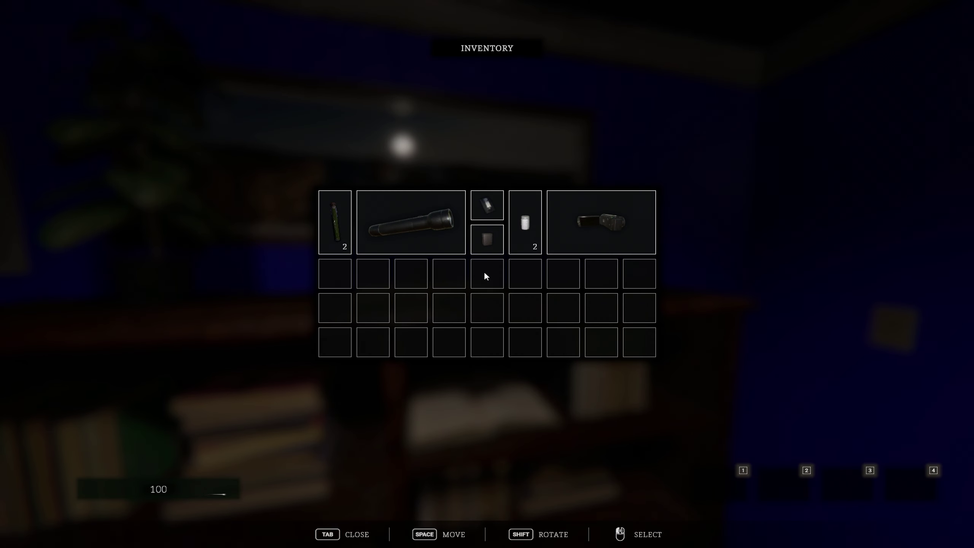
right_click(598, 230)
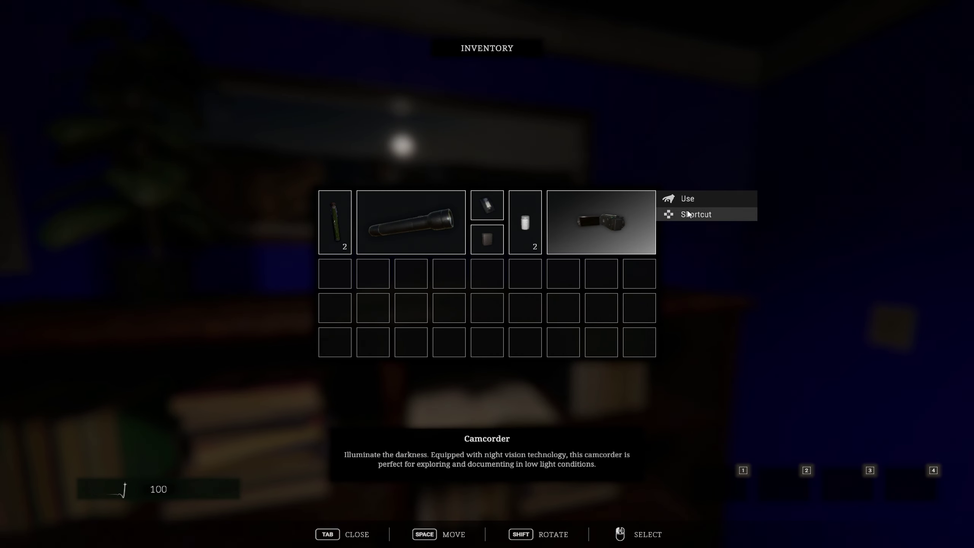
click(483, 240)
right_click(480, 241)
click(526, 231)
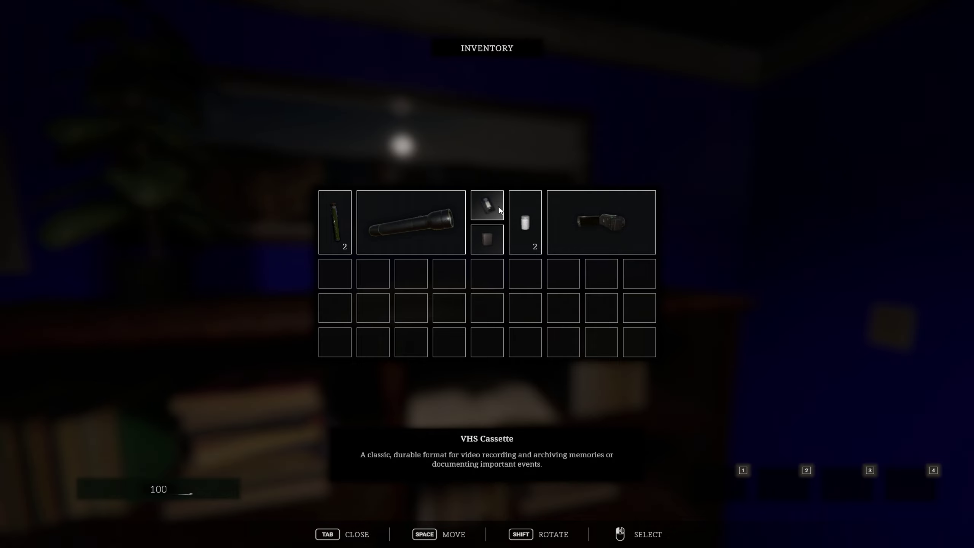
click(531, 232)
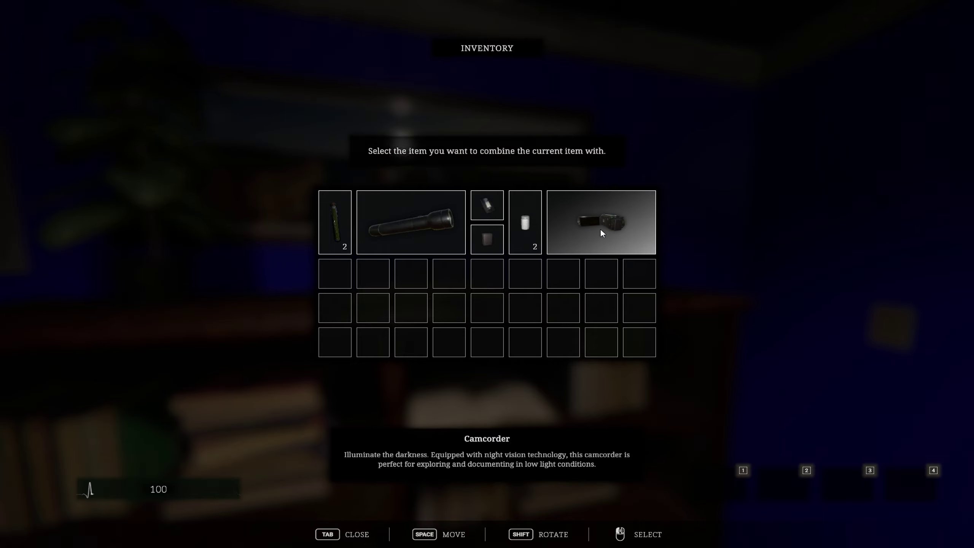
click(600, 229)
right_click(490, 238)
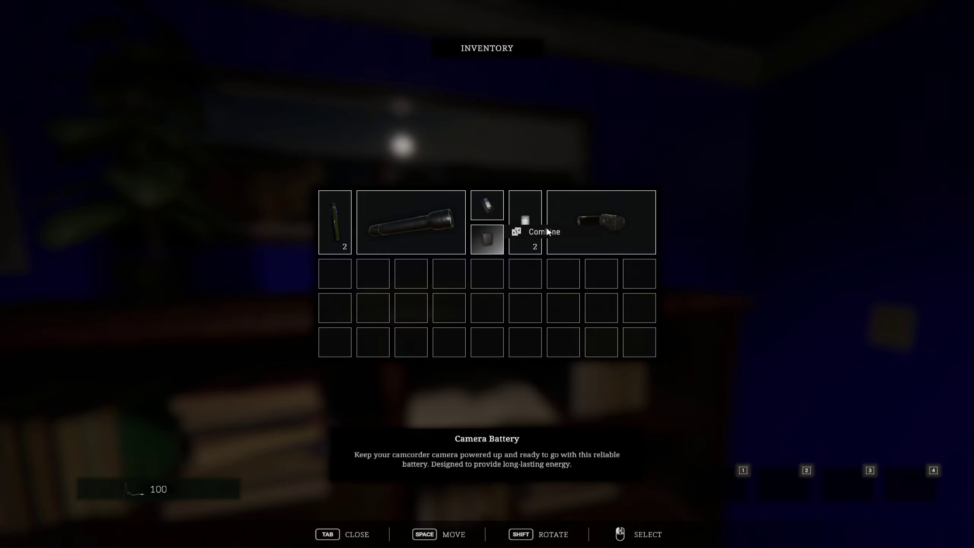
click(597, 221)
right_click(601, 227)
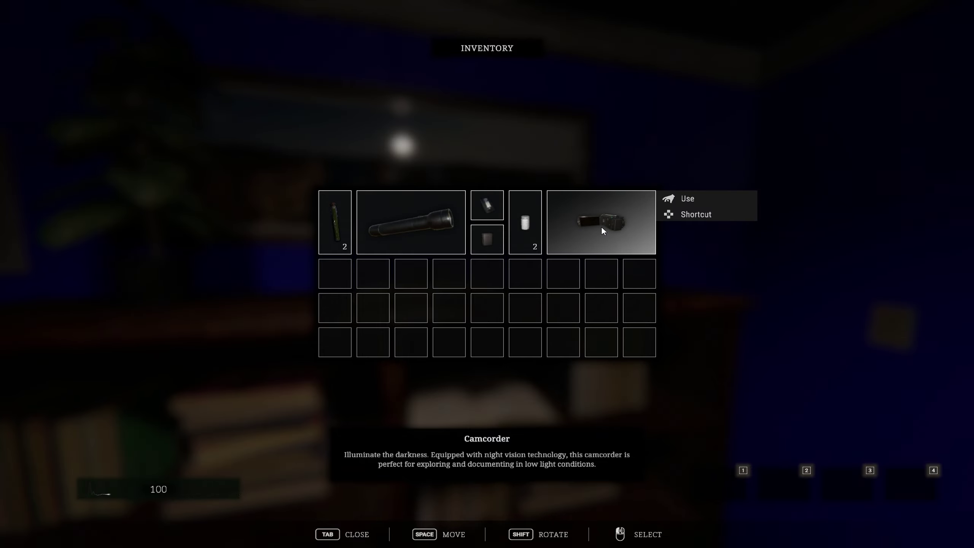
click(681, 199)
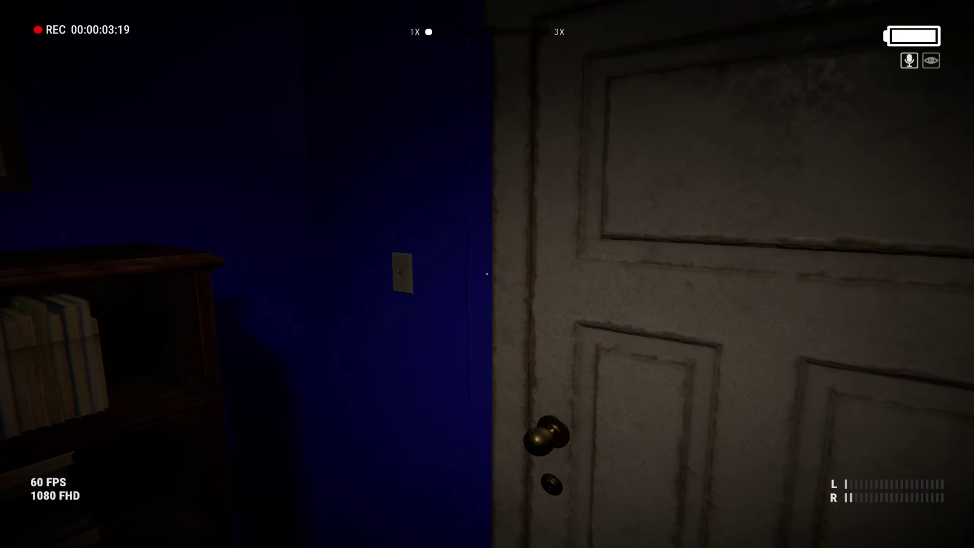
- Equip the camcorder from the inventory and raise it to start filming
key(Tab)
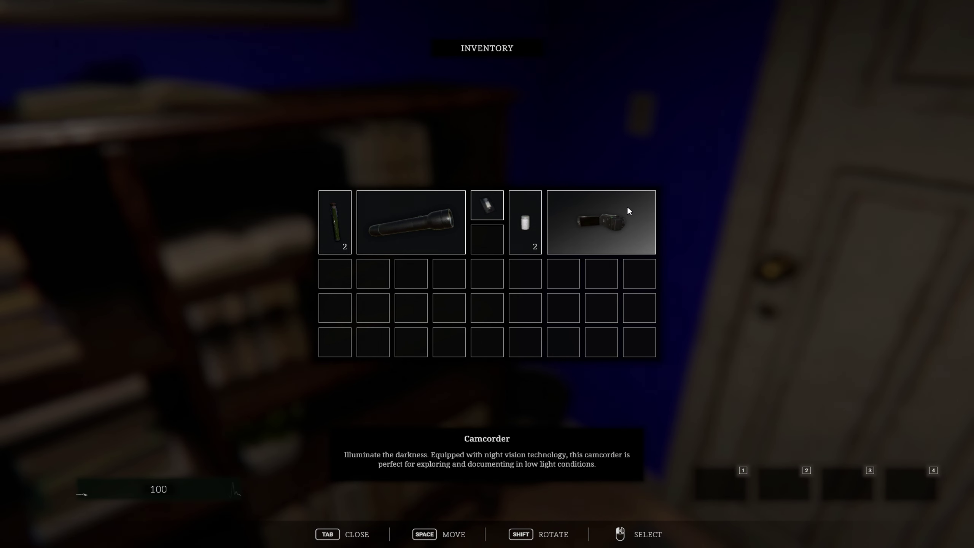
click(627, 206)
click(684, 200)
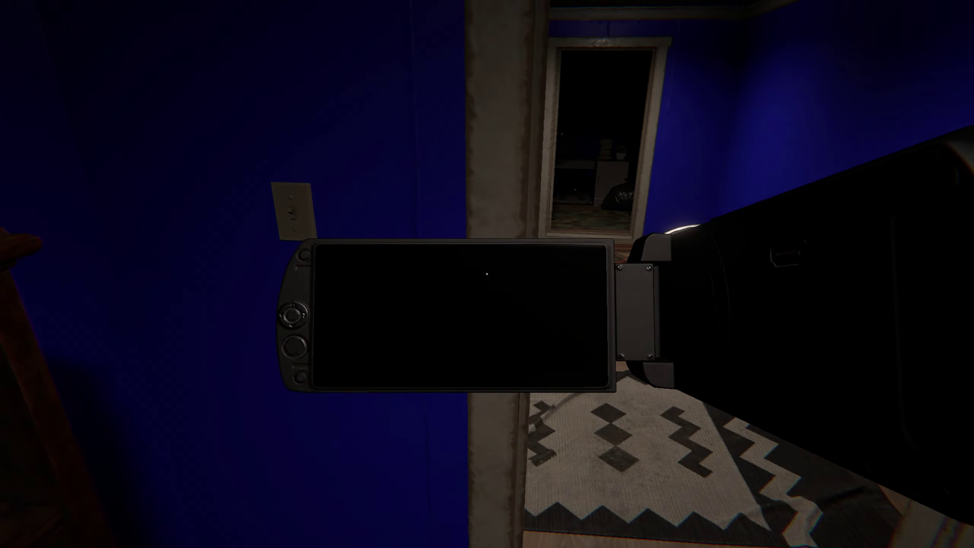
right_click(488, 274)
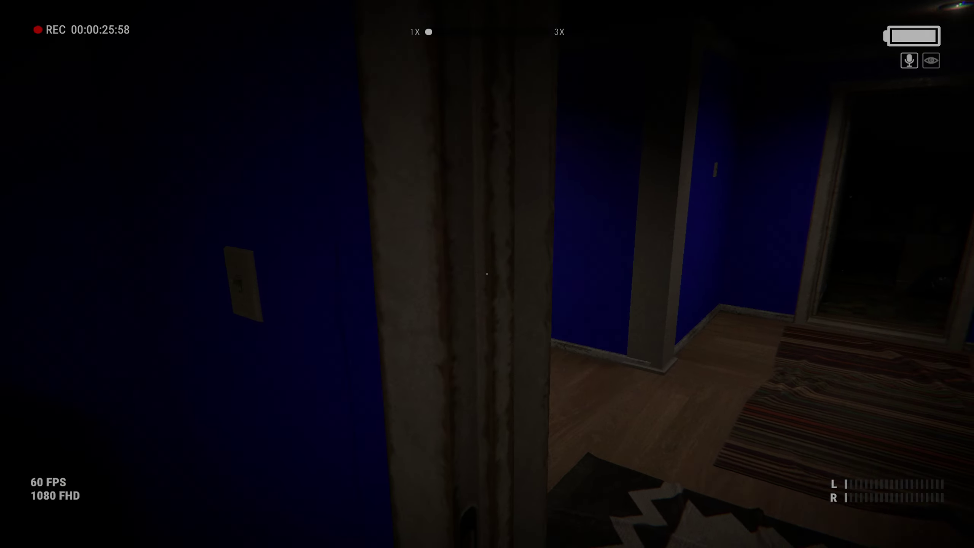
- Walk into the dark room, switch on its light, and approach the bookshelf
key(w)
key(w)
key(w)
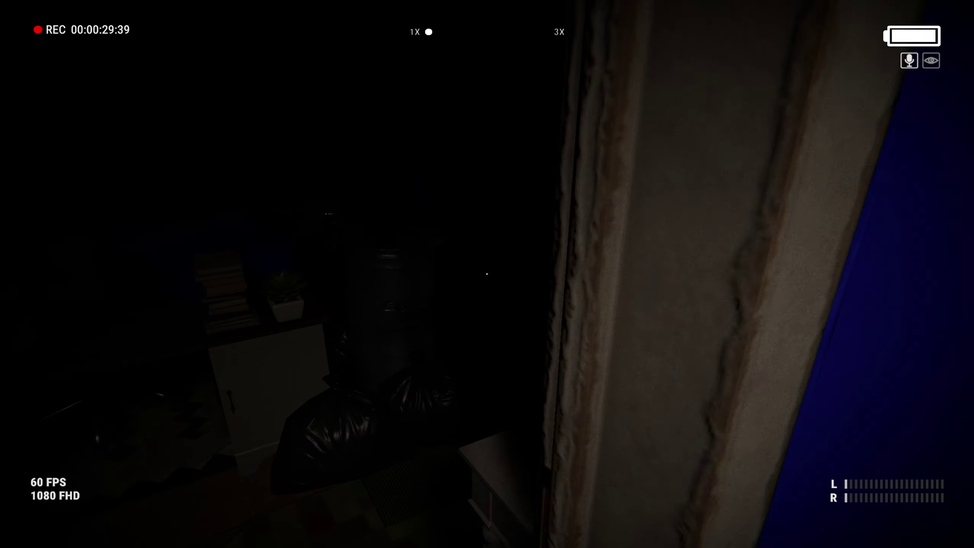
key(e)
key(w)
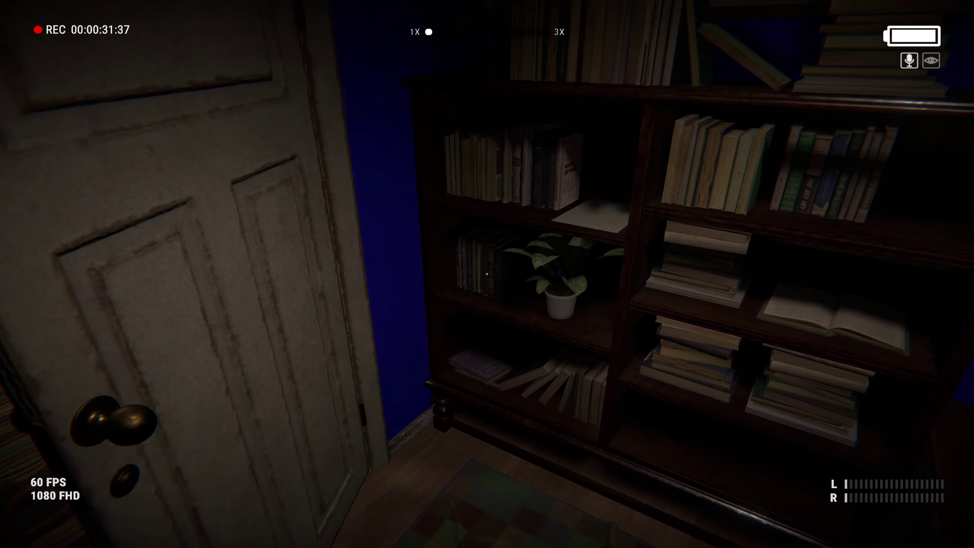
key(w)
- Open and close the inventory, then turn to face the study door
key(Tab)
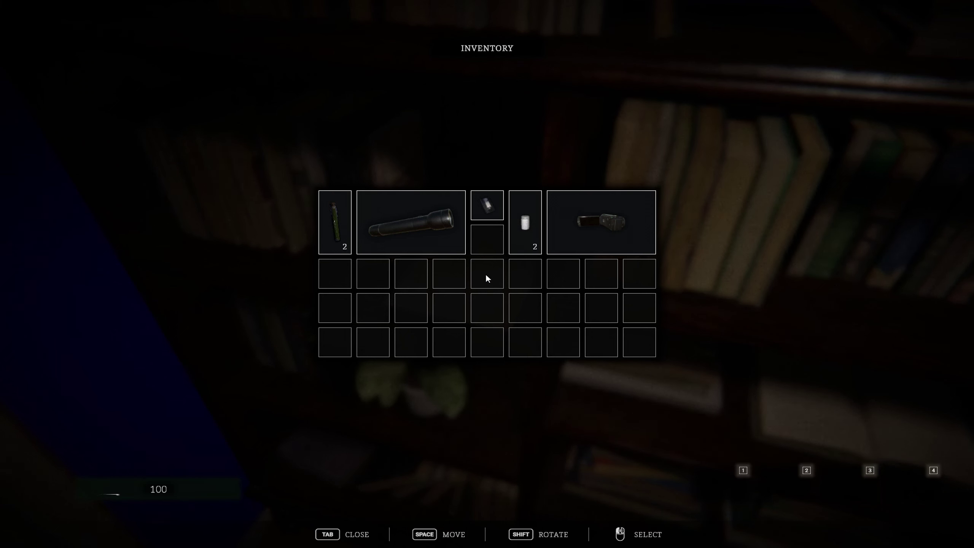
key(Tab)
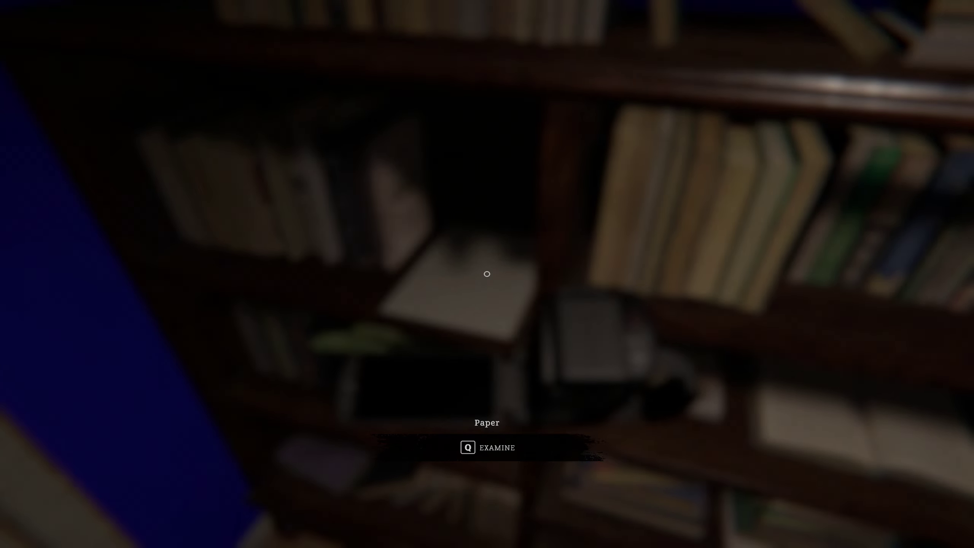
drag(461, 304, 488, 274)
- Open the study door and walk past the dressers and boxes through the open white door
key(e)
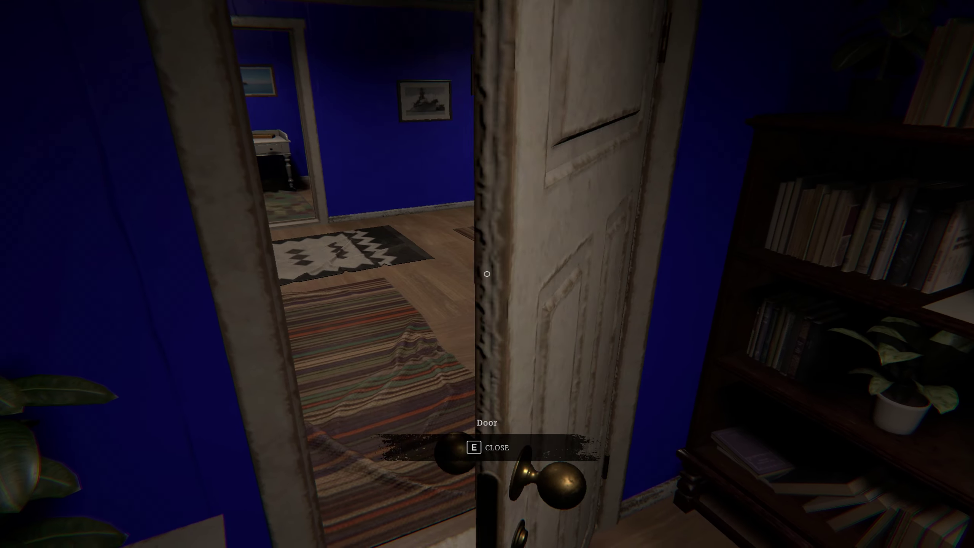
key(w)
key(w)
key(w)
key(w)
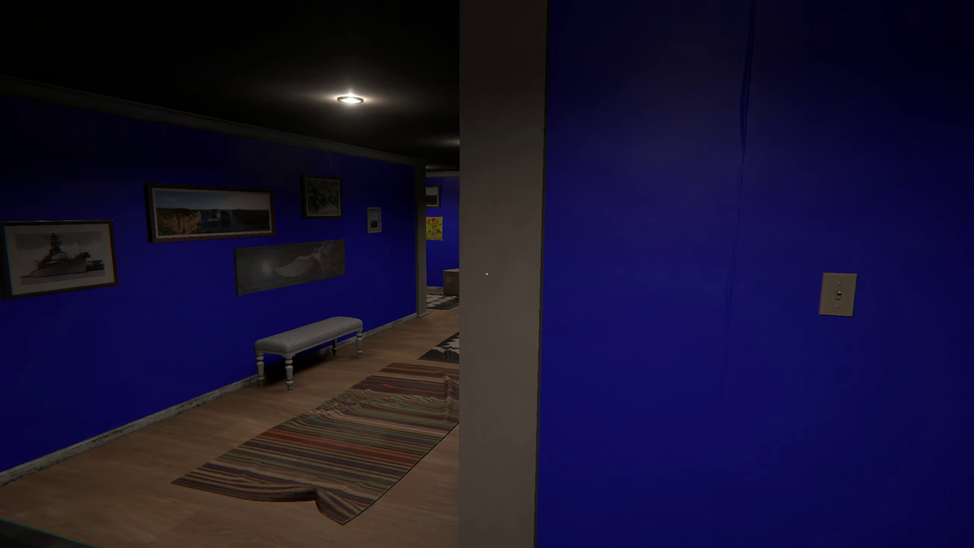
key(w)
key(w)
key(w)
key(w)
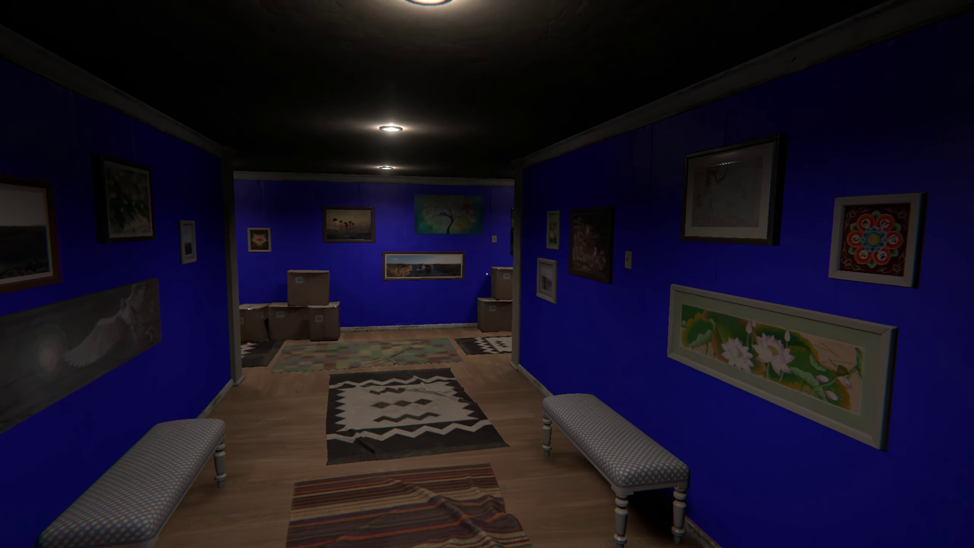
key(w)
key(w)
key(w)
key(w)
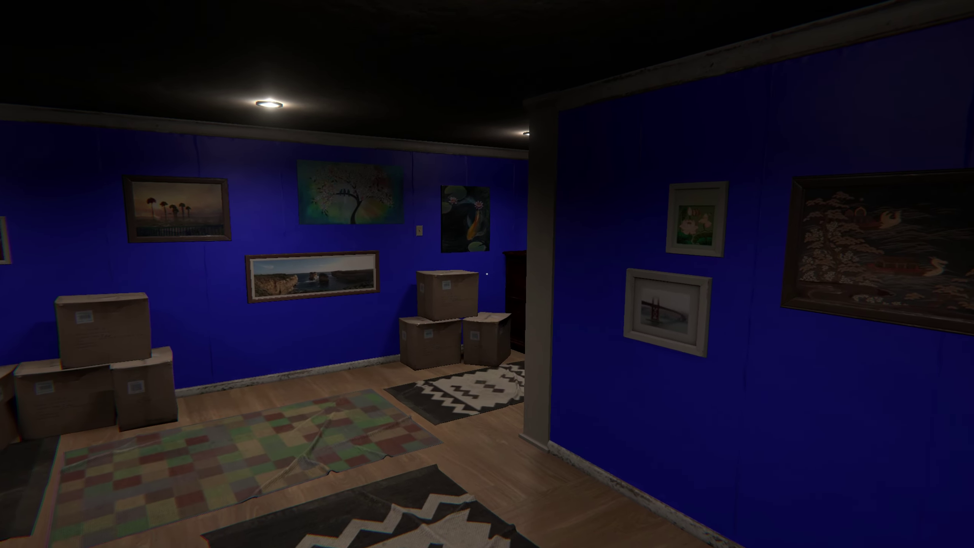
key(w)
key(w)
key(w)
key(w)
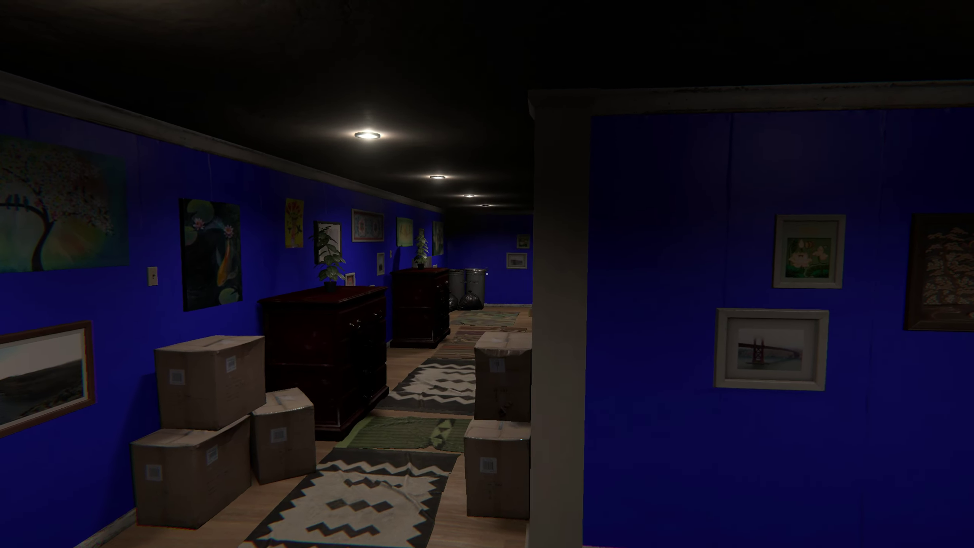
key(w)
key(d)
key(d)
key(w)
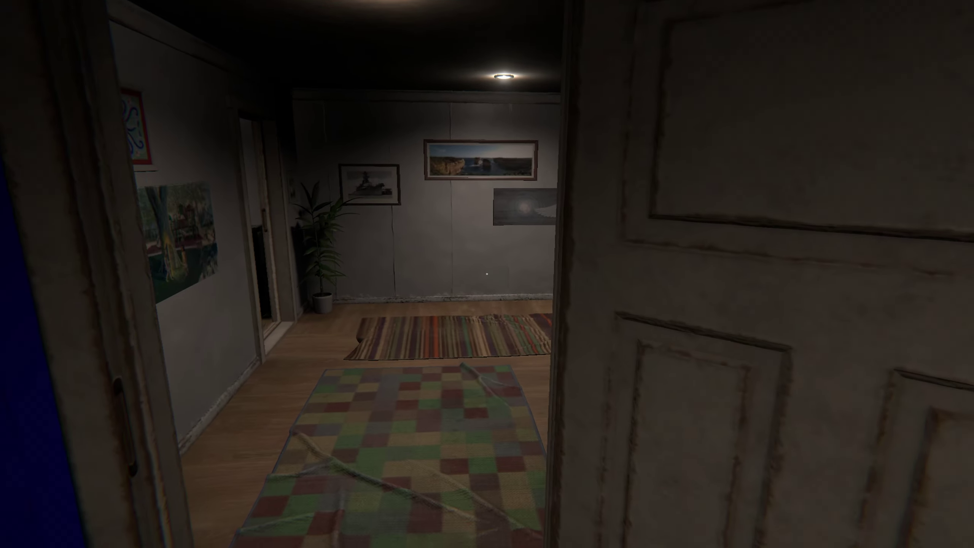
key(w)
key(w)
key(w)
key(w)
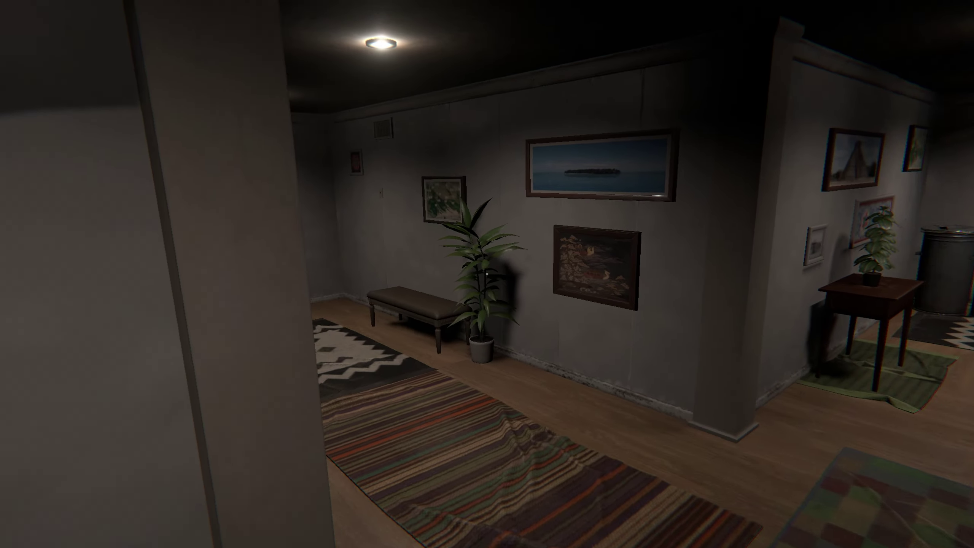